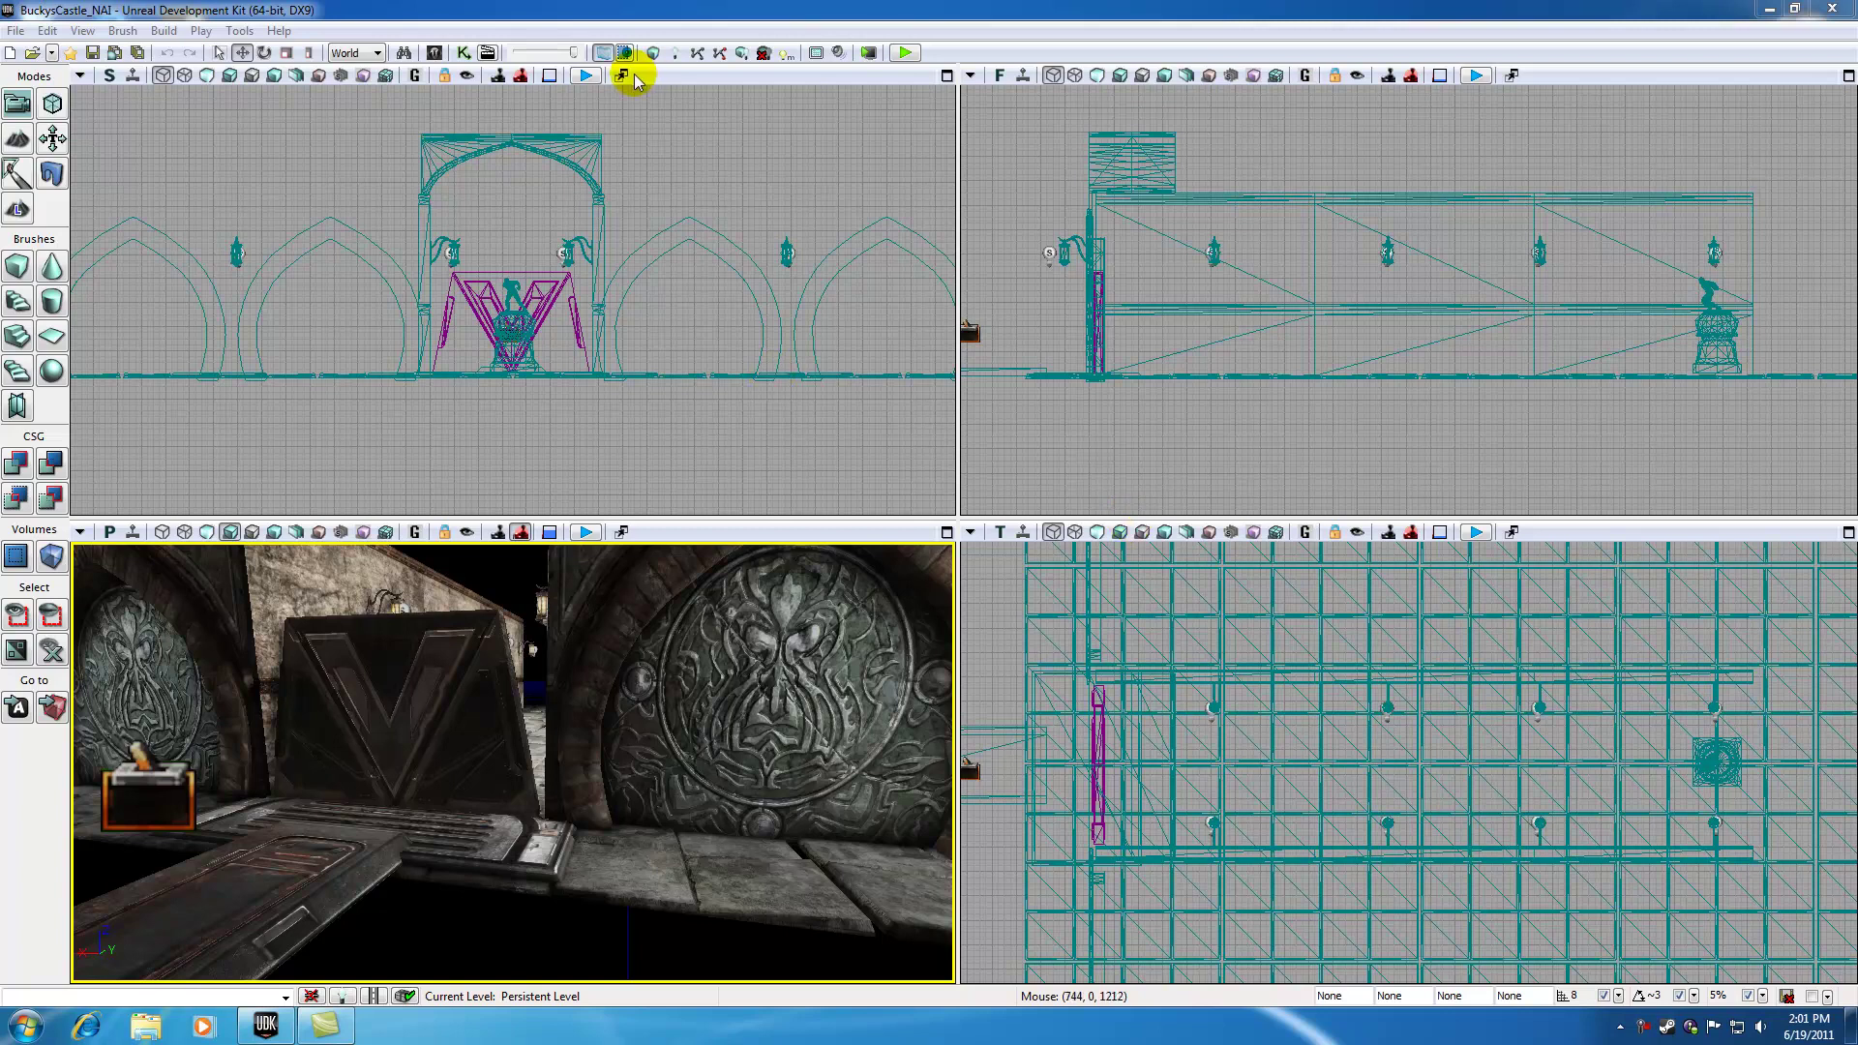
- Open the level's Kismet main sequence and centre its nodes on the canvas
click(488, 55)
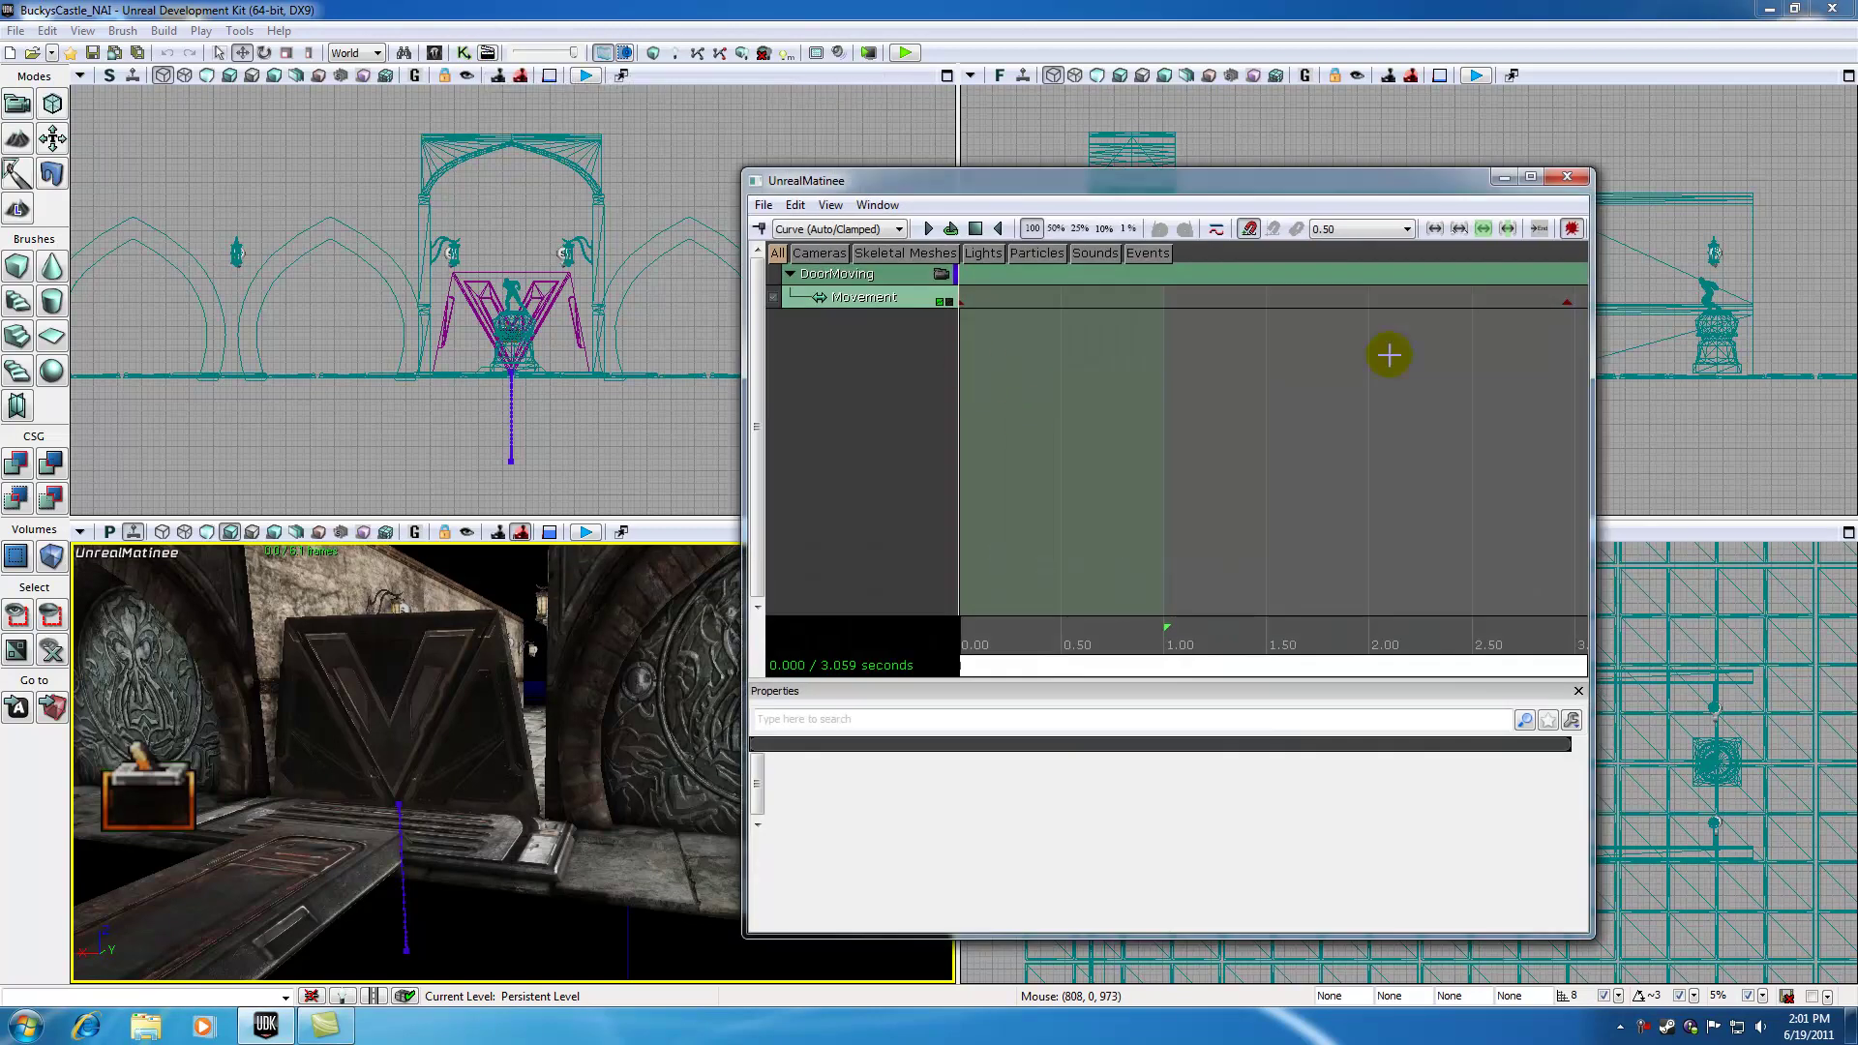
click(1568, 177)
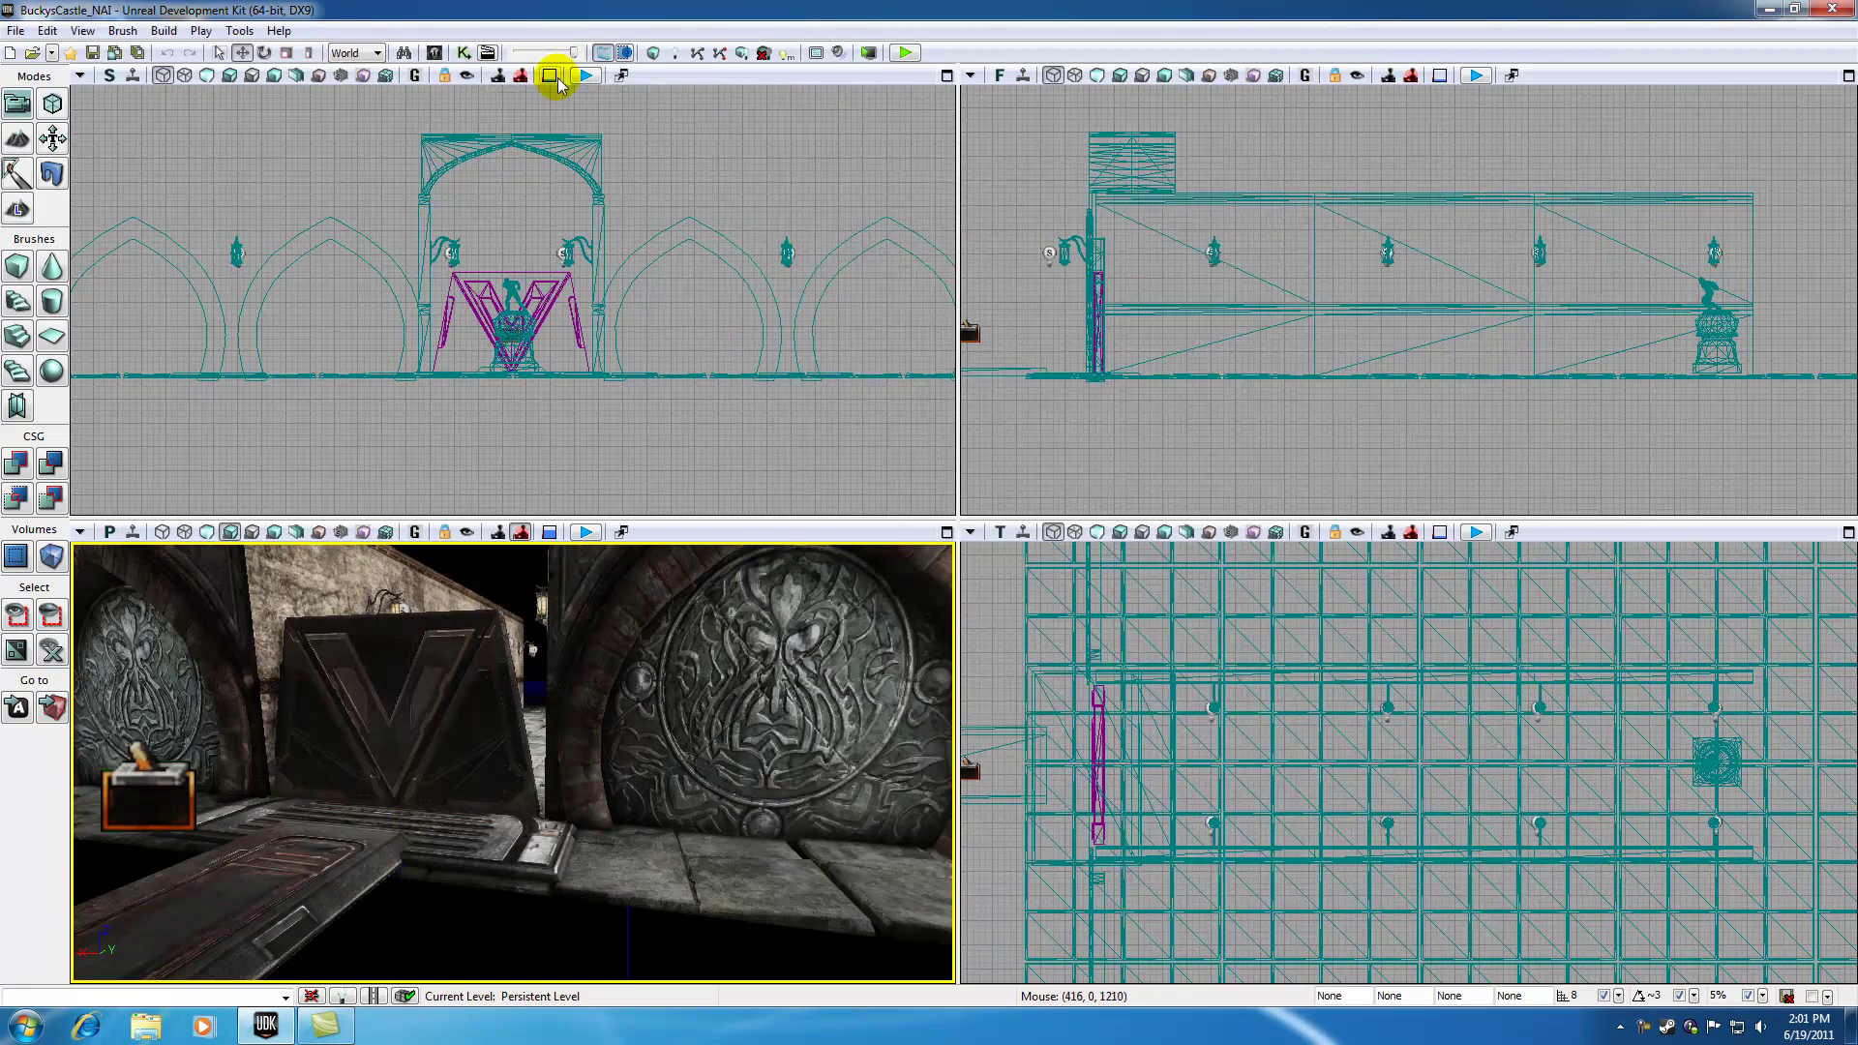
click(468, 55)
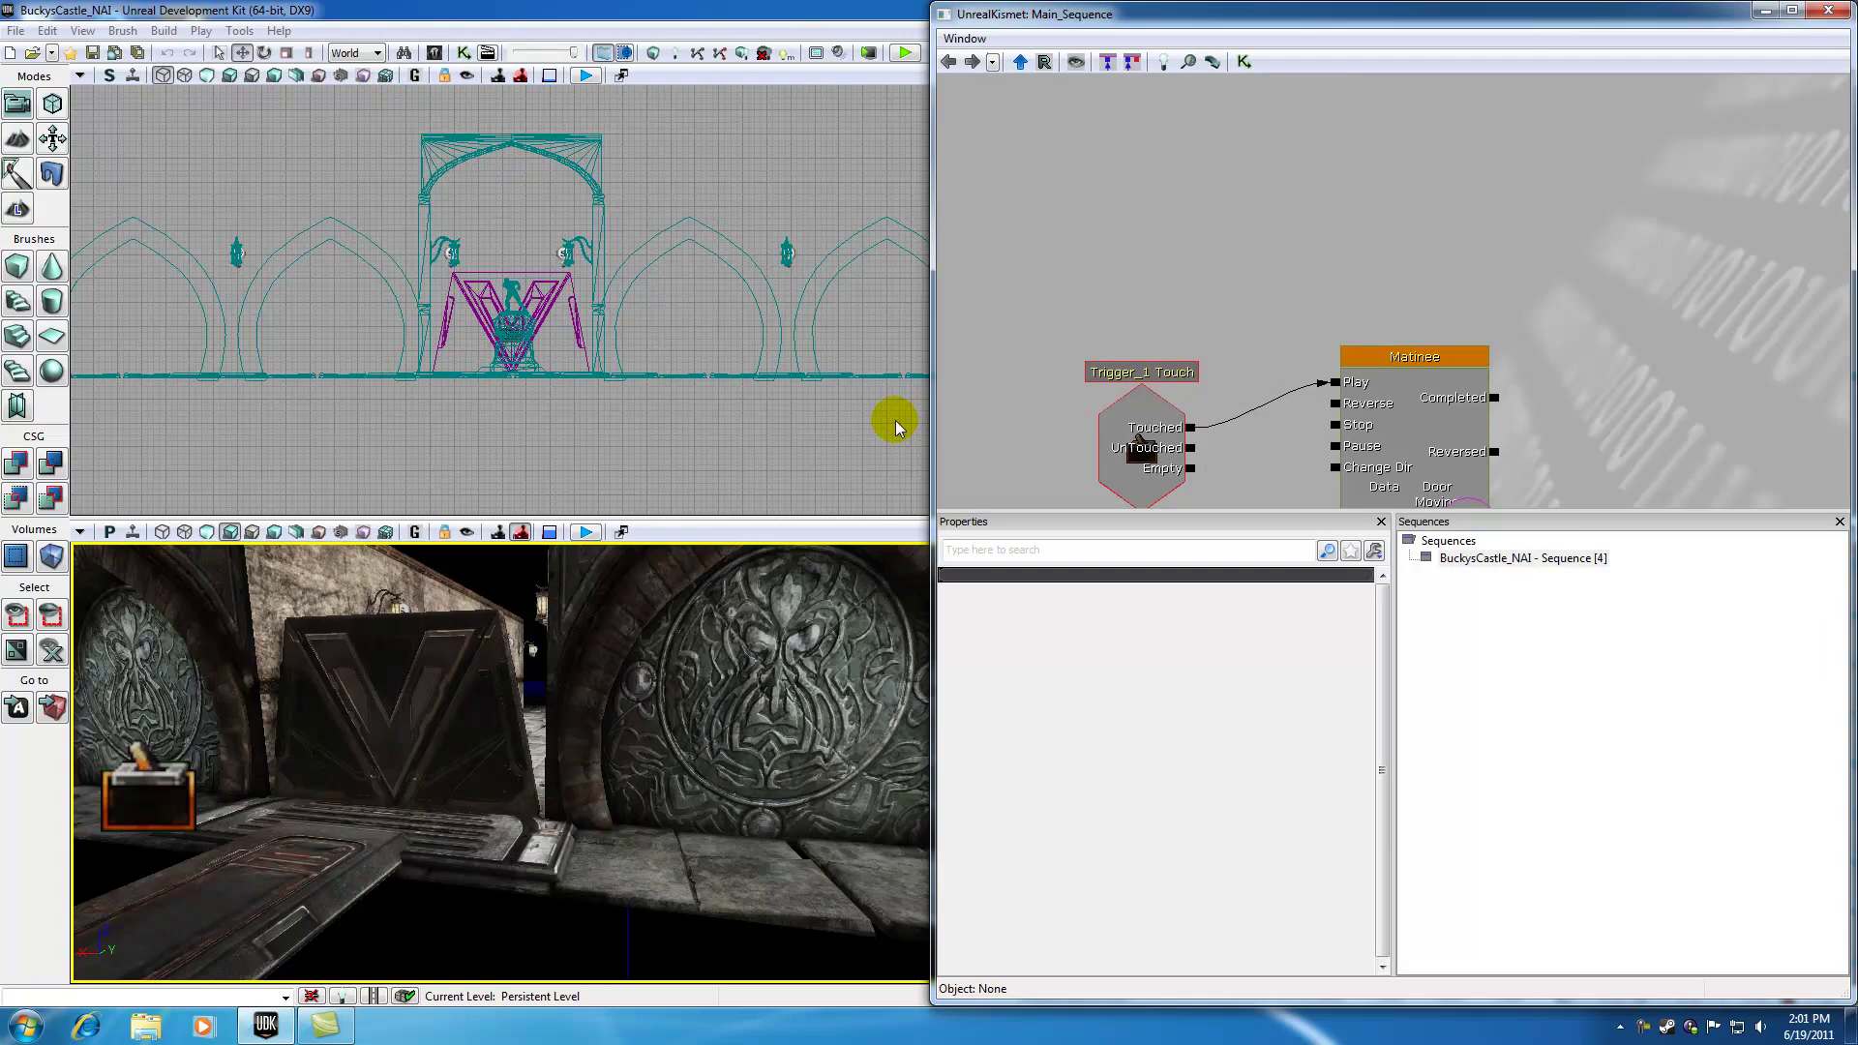
drag(1203, 282, 1229, 156)
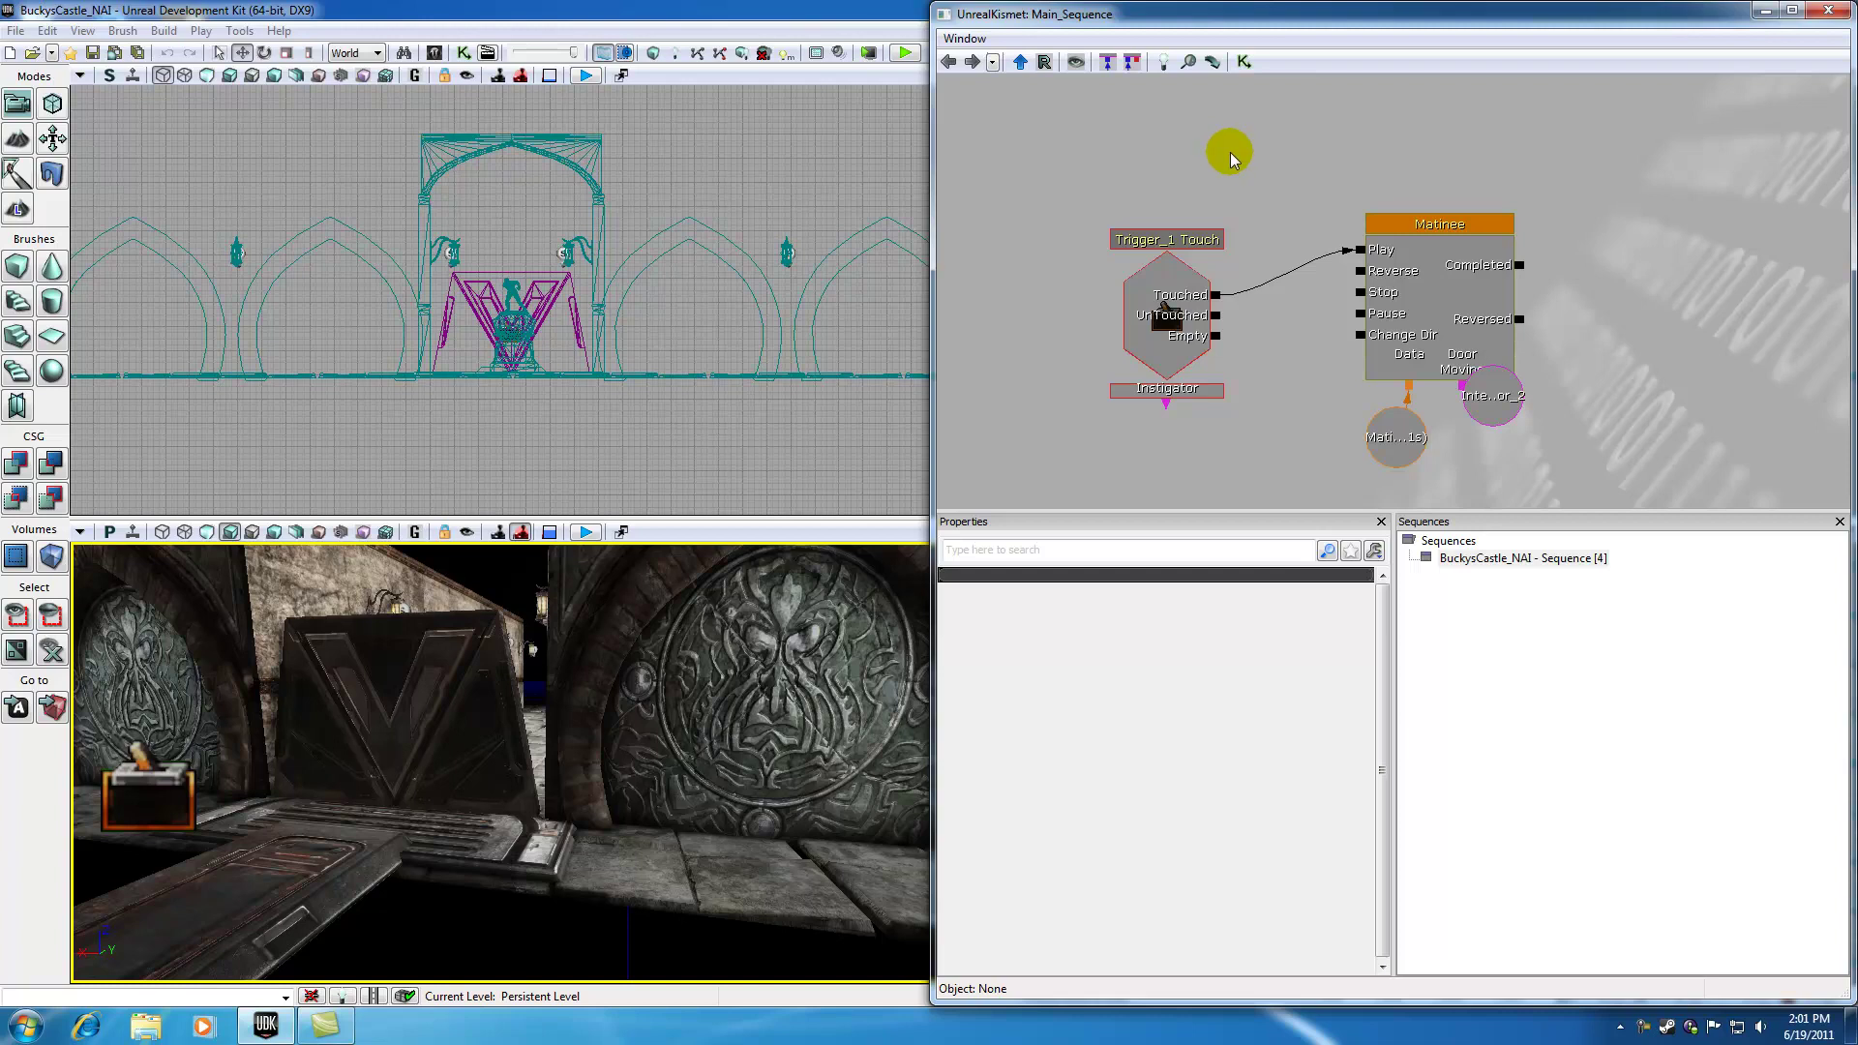
- Move the InterpActor_2 variable beneath the Matinee node's Door Moving link
click(1491, 405)
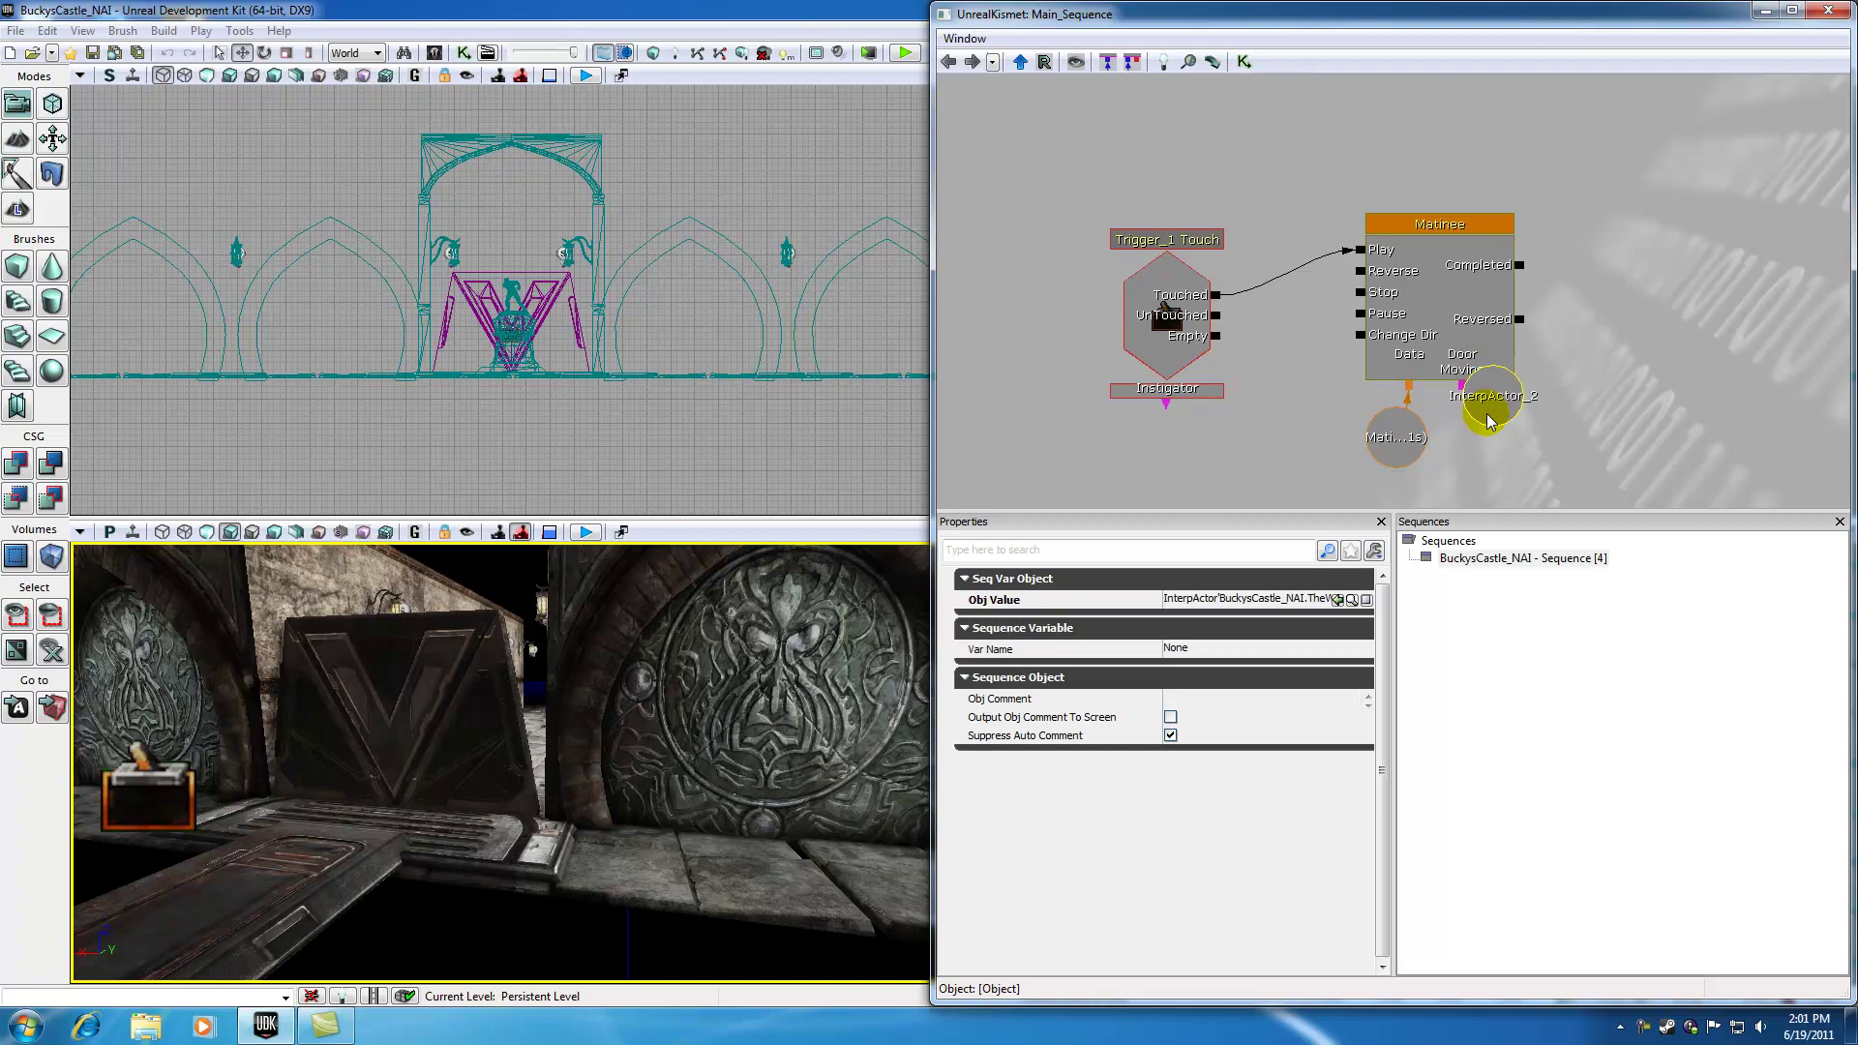
drag(1495, 407, 1484, 441)
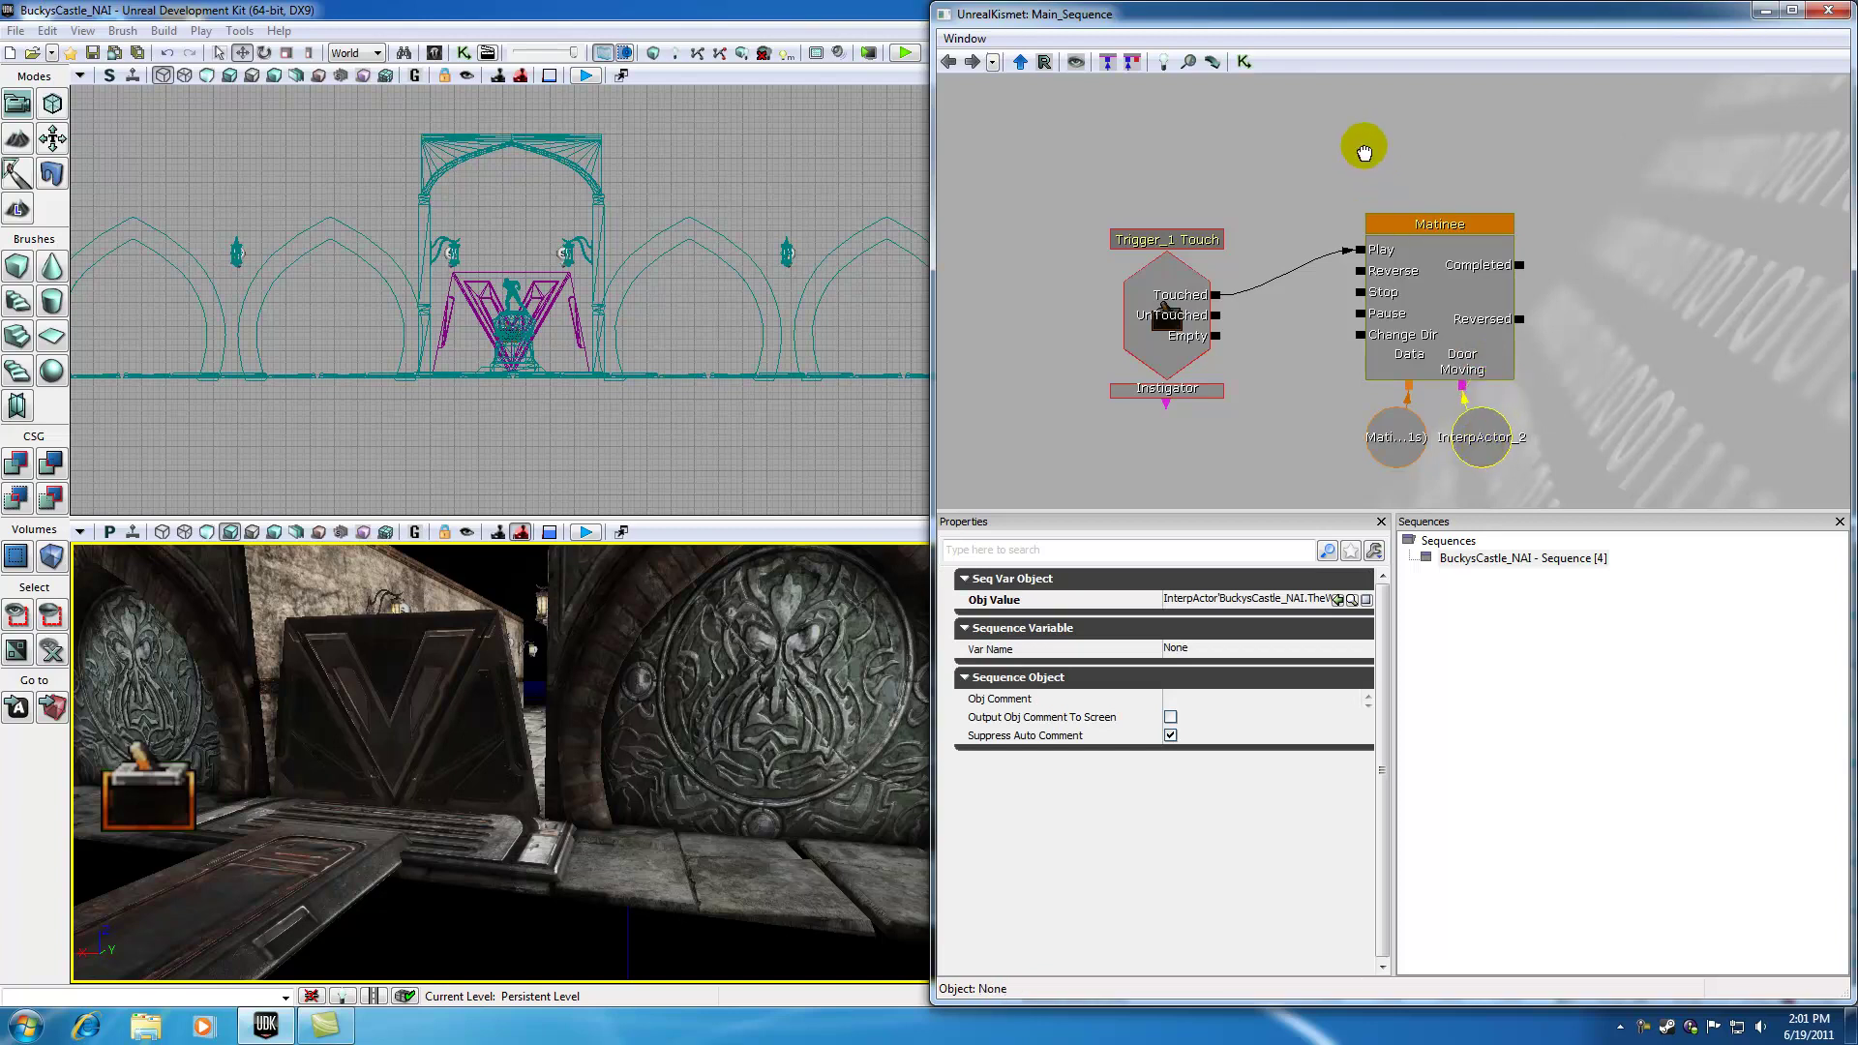
click(1235, 211)
click(1407, 223)
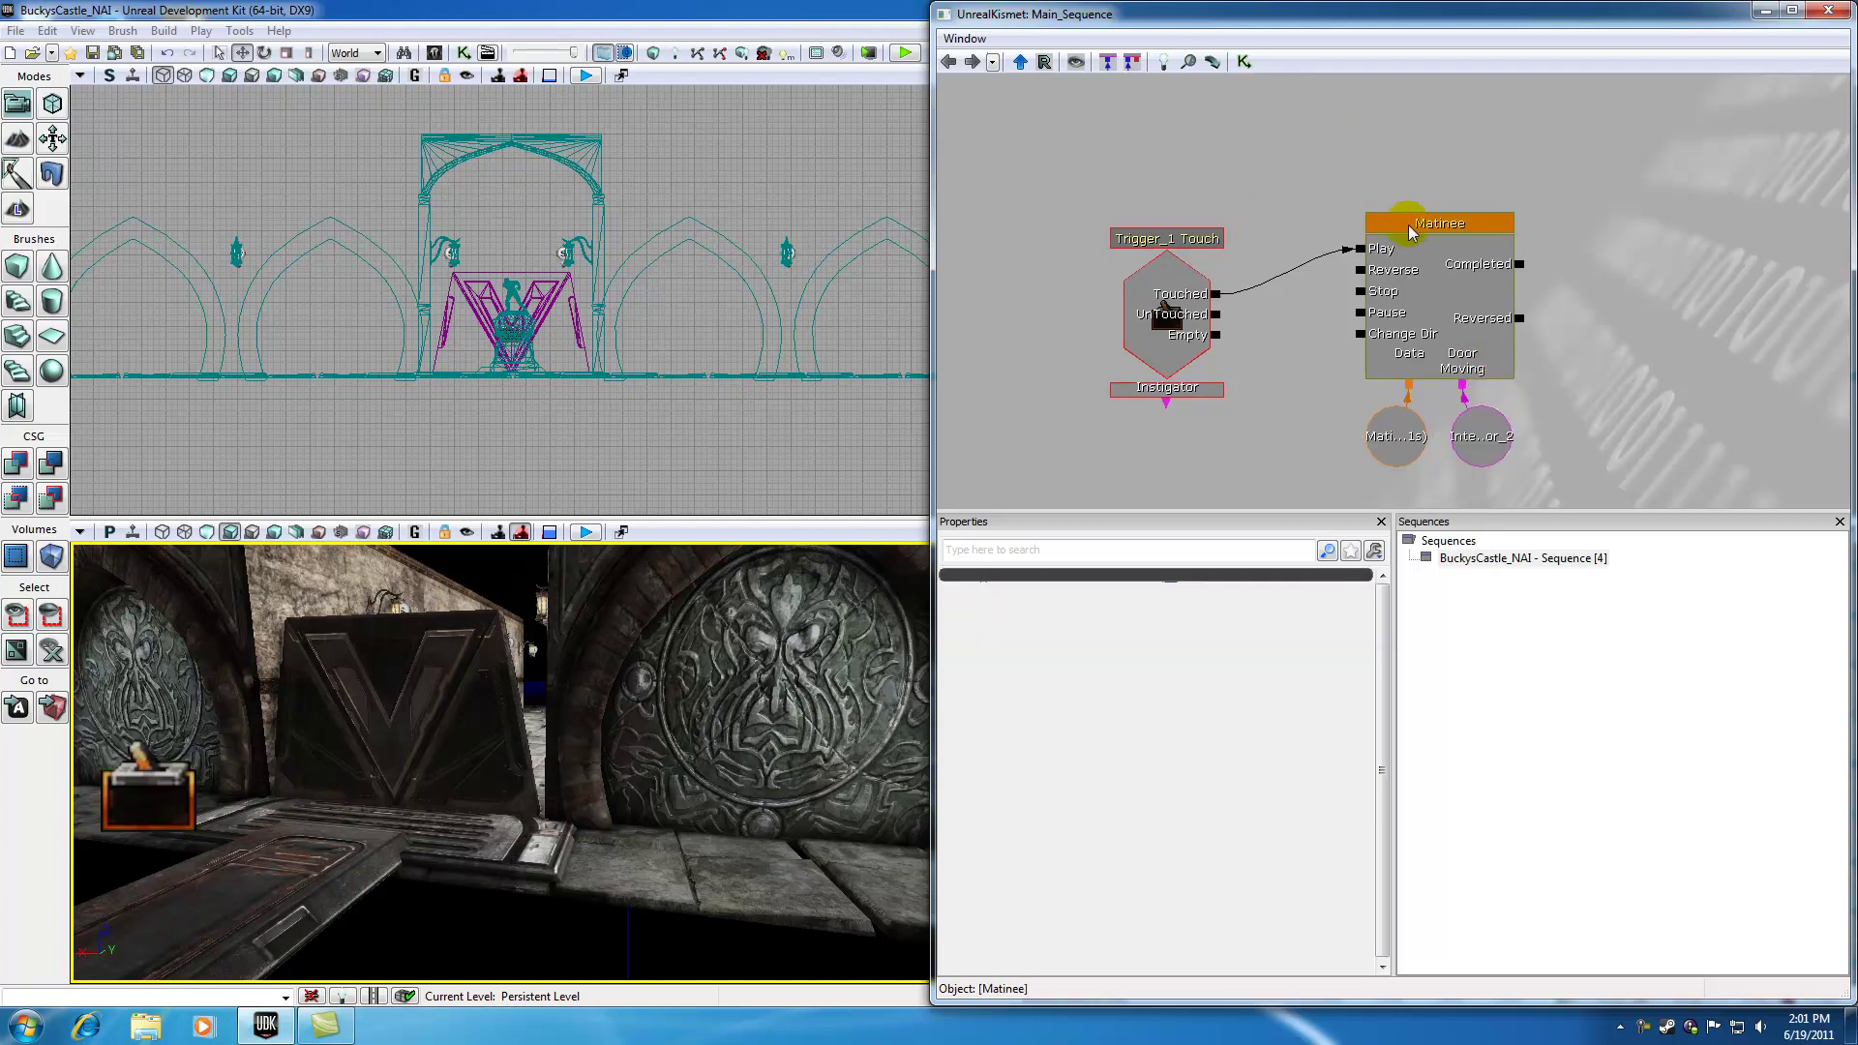
- Open the Matinee node's sequence and position the editor window beside the Kismet graph
double_click(1411, 222)
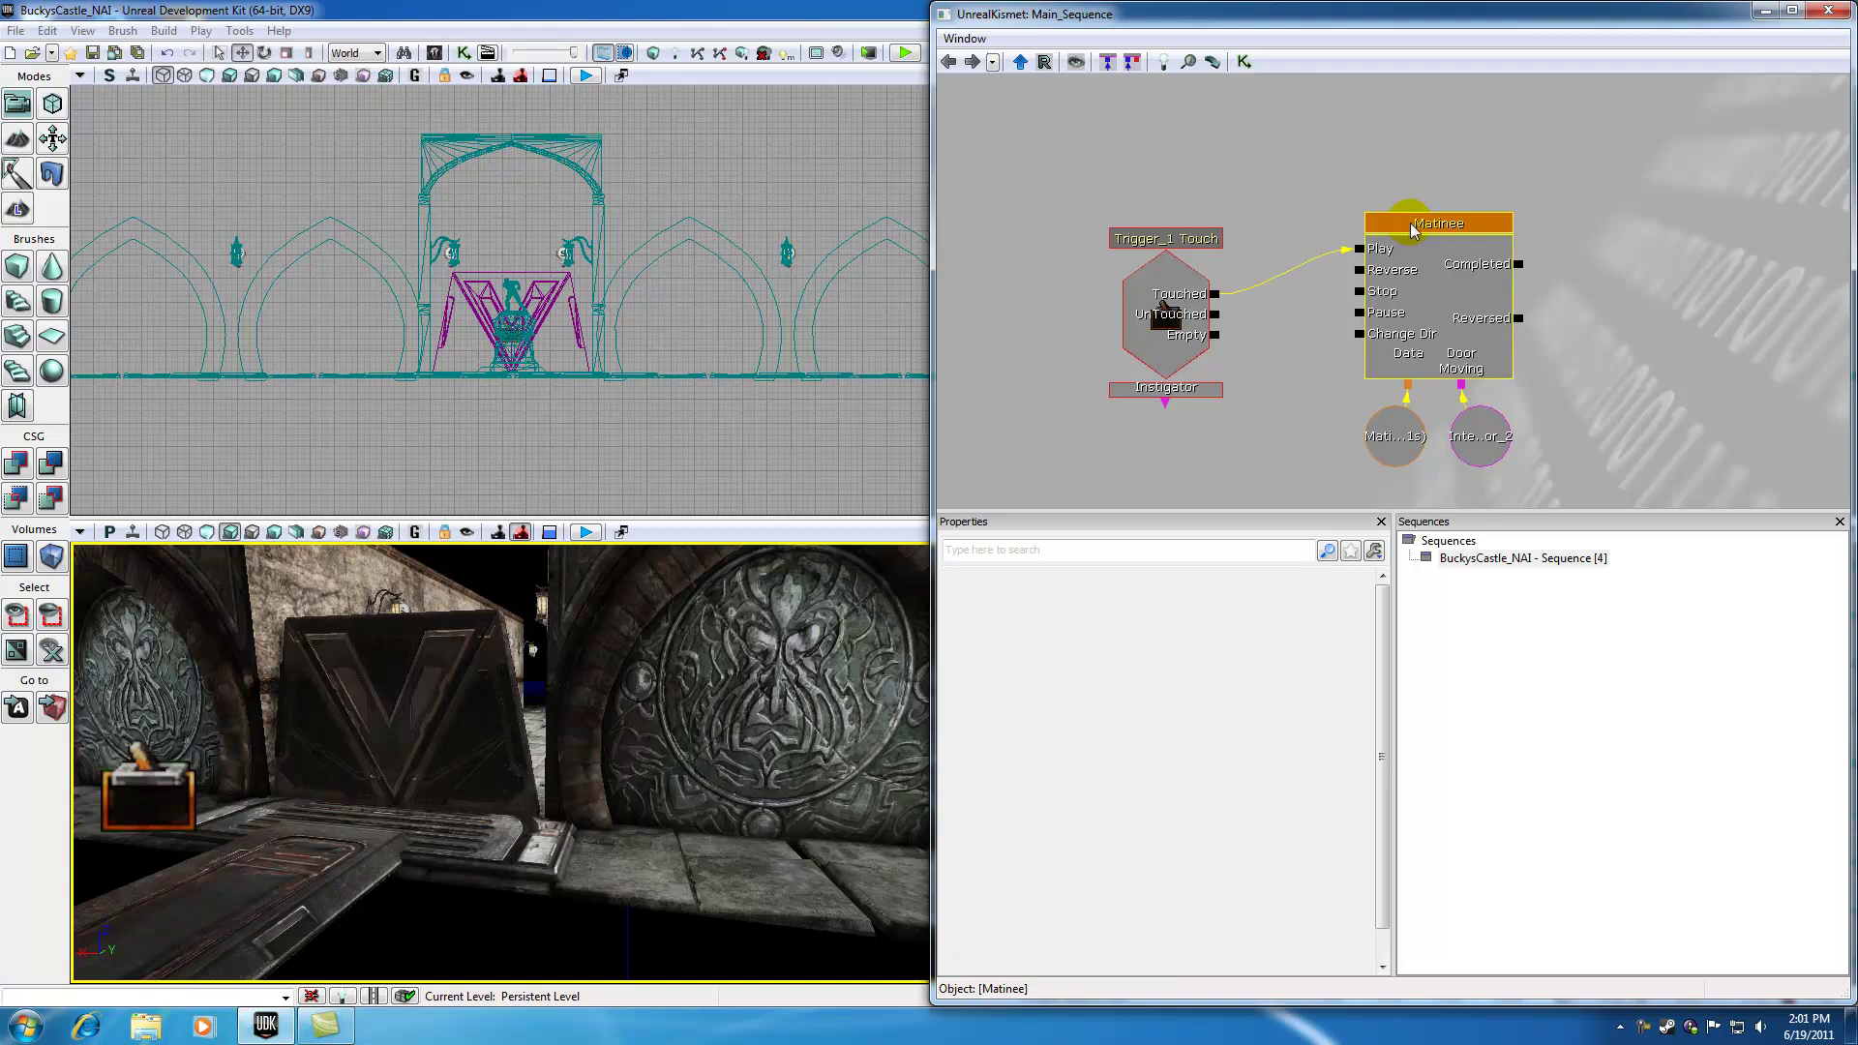
drag(1008, 192, 508, 154)
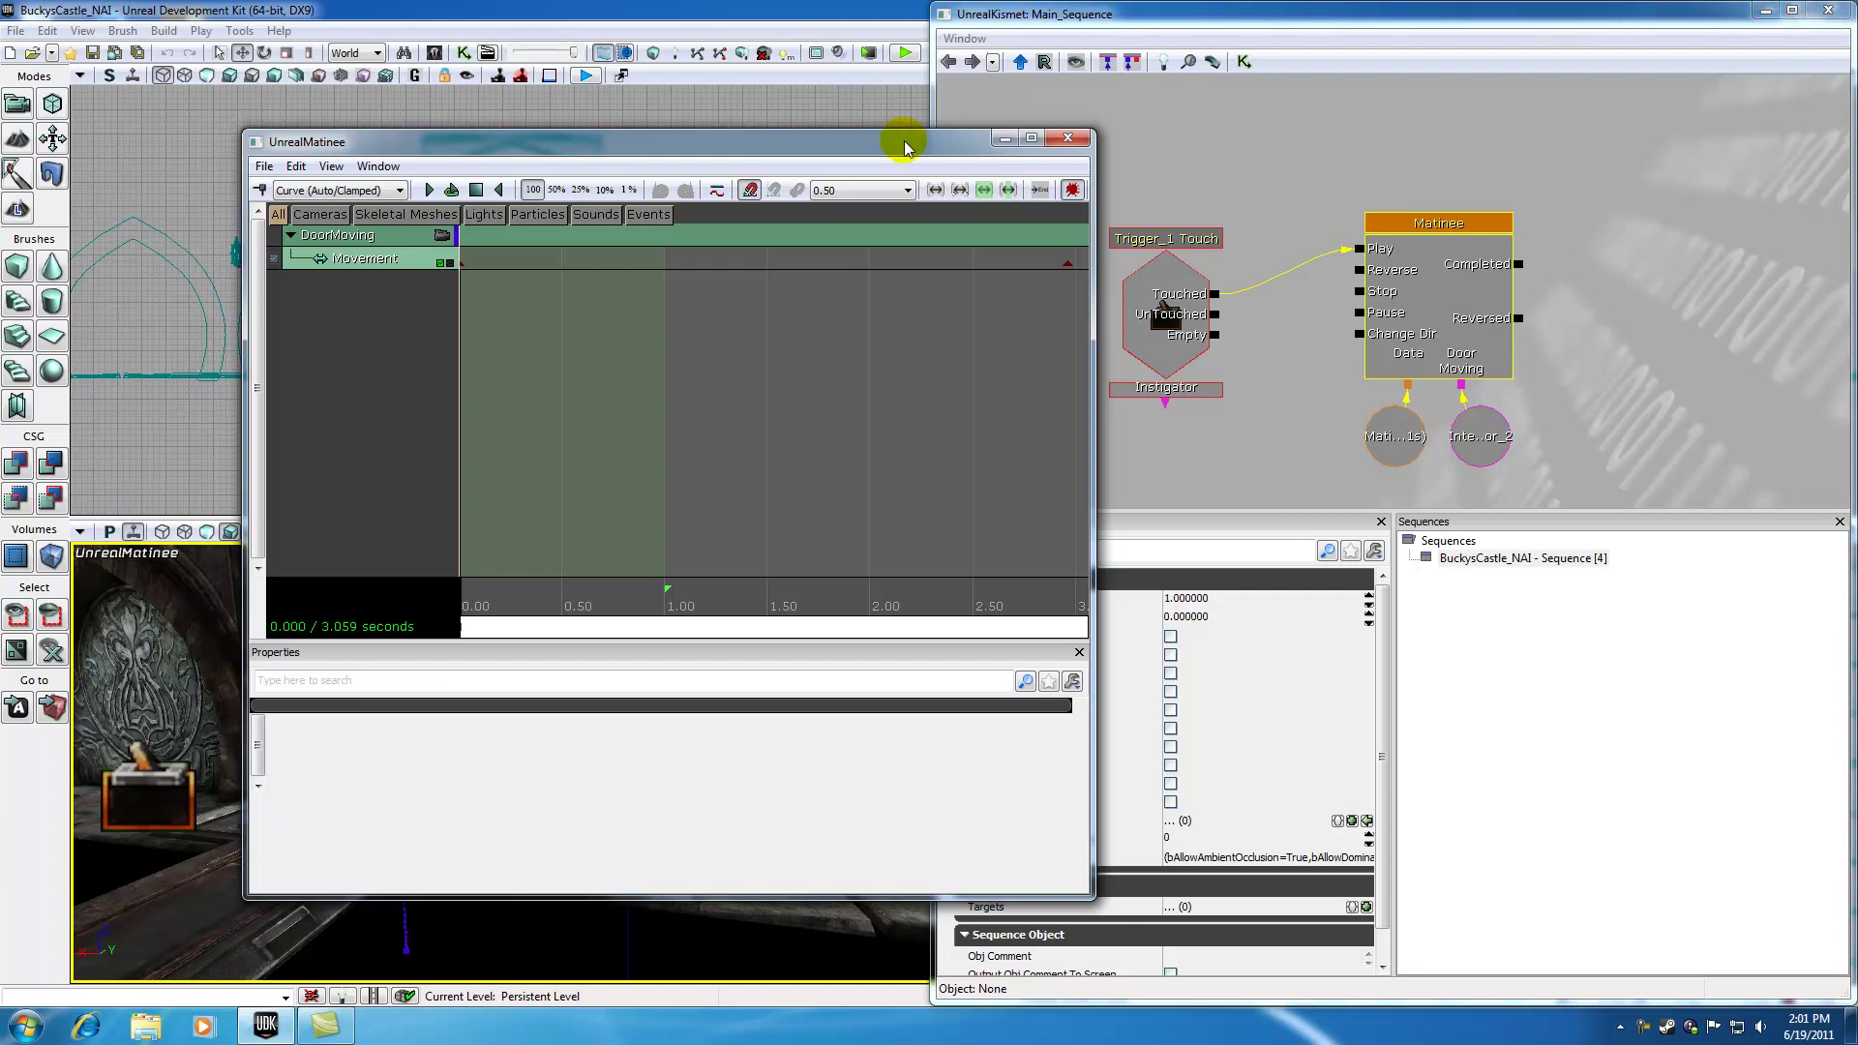
drag(903, 145, 1408, 161)
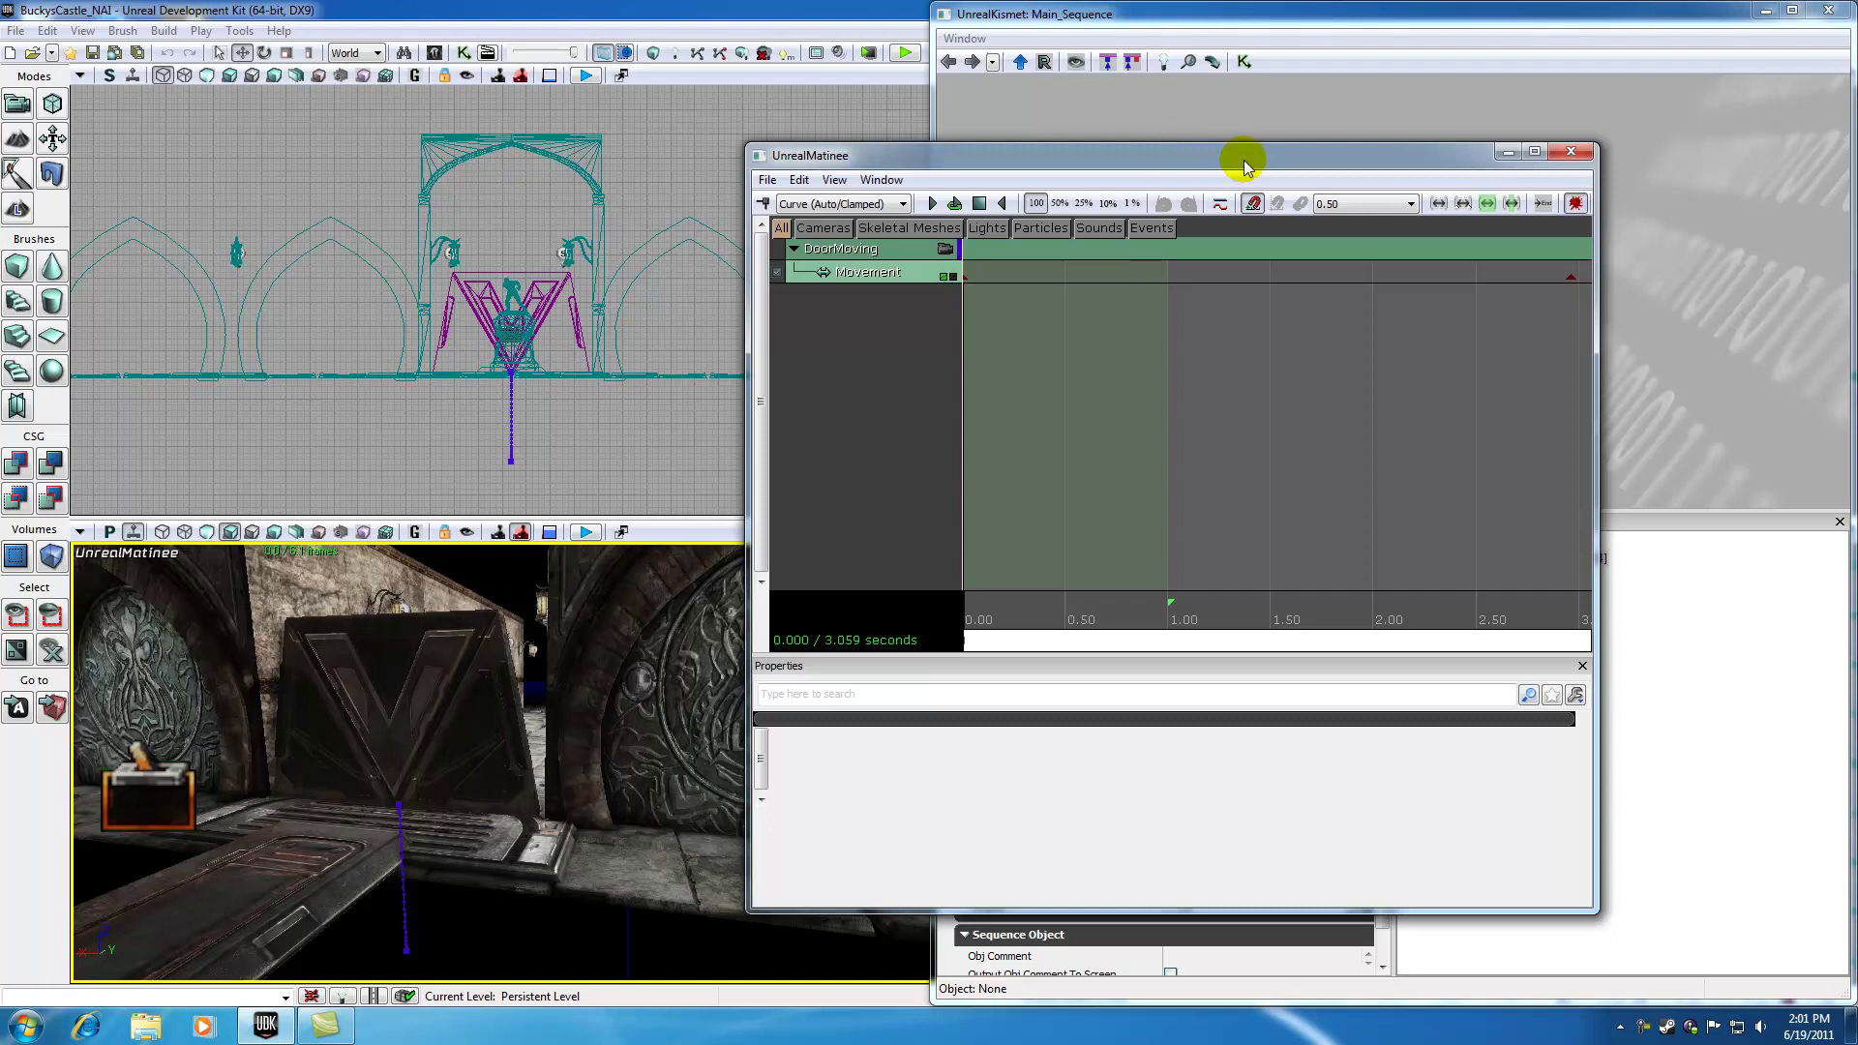
drag(1232, 162, 708, 146)
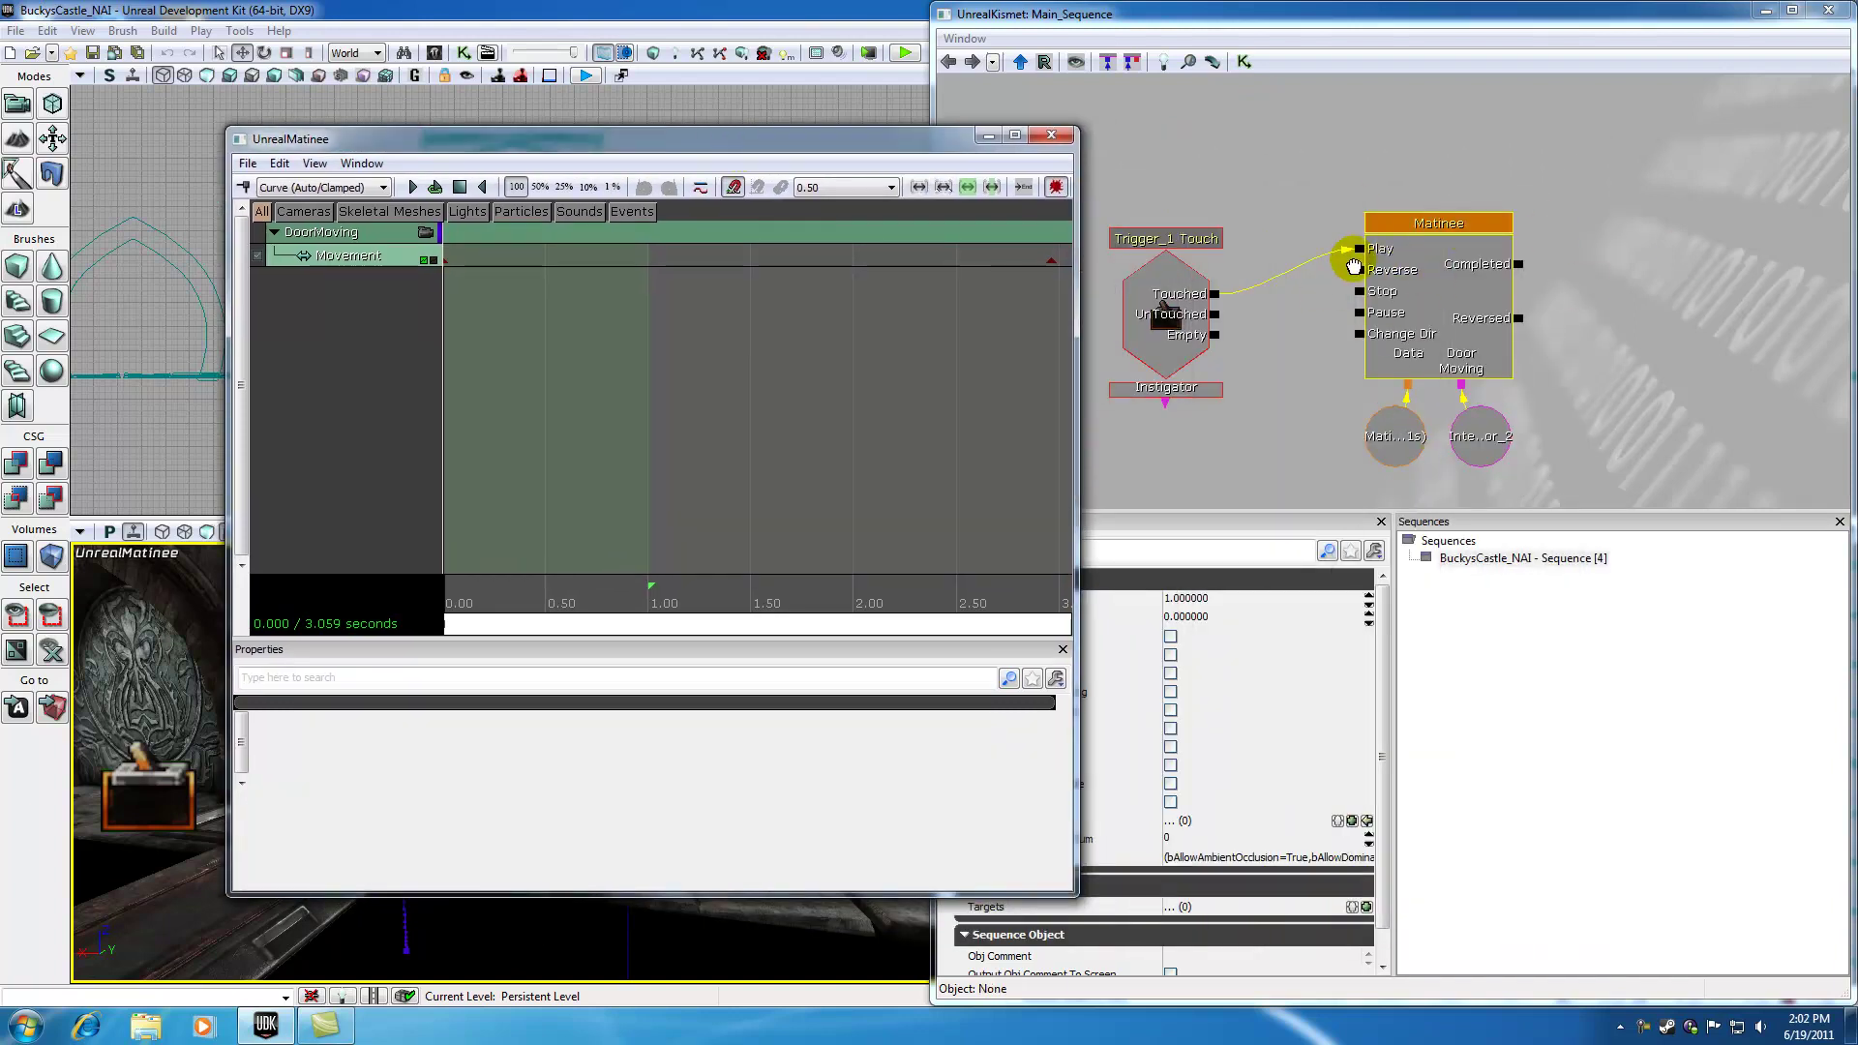
- Pull test links from the Matinee node's Completed and Reversed outputs
click(1405, 232)
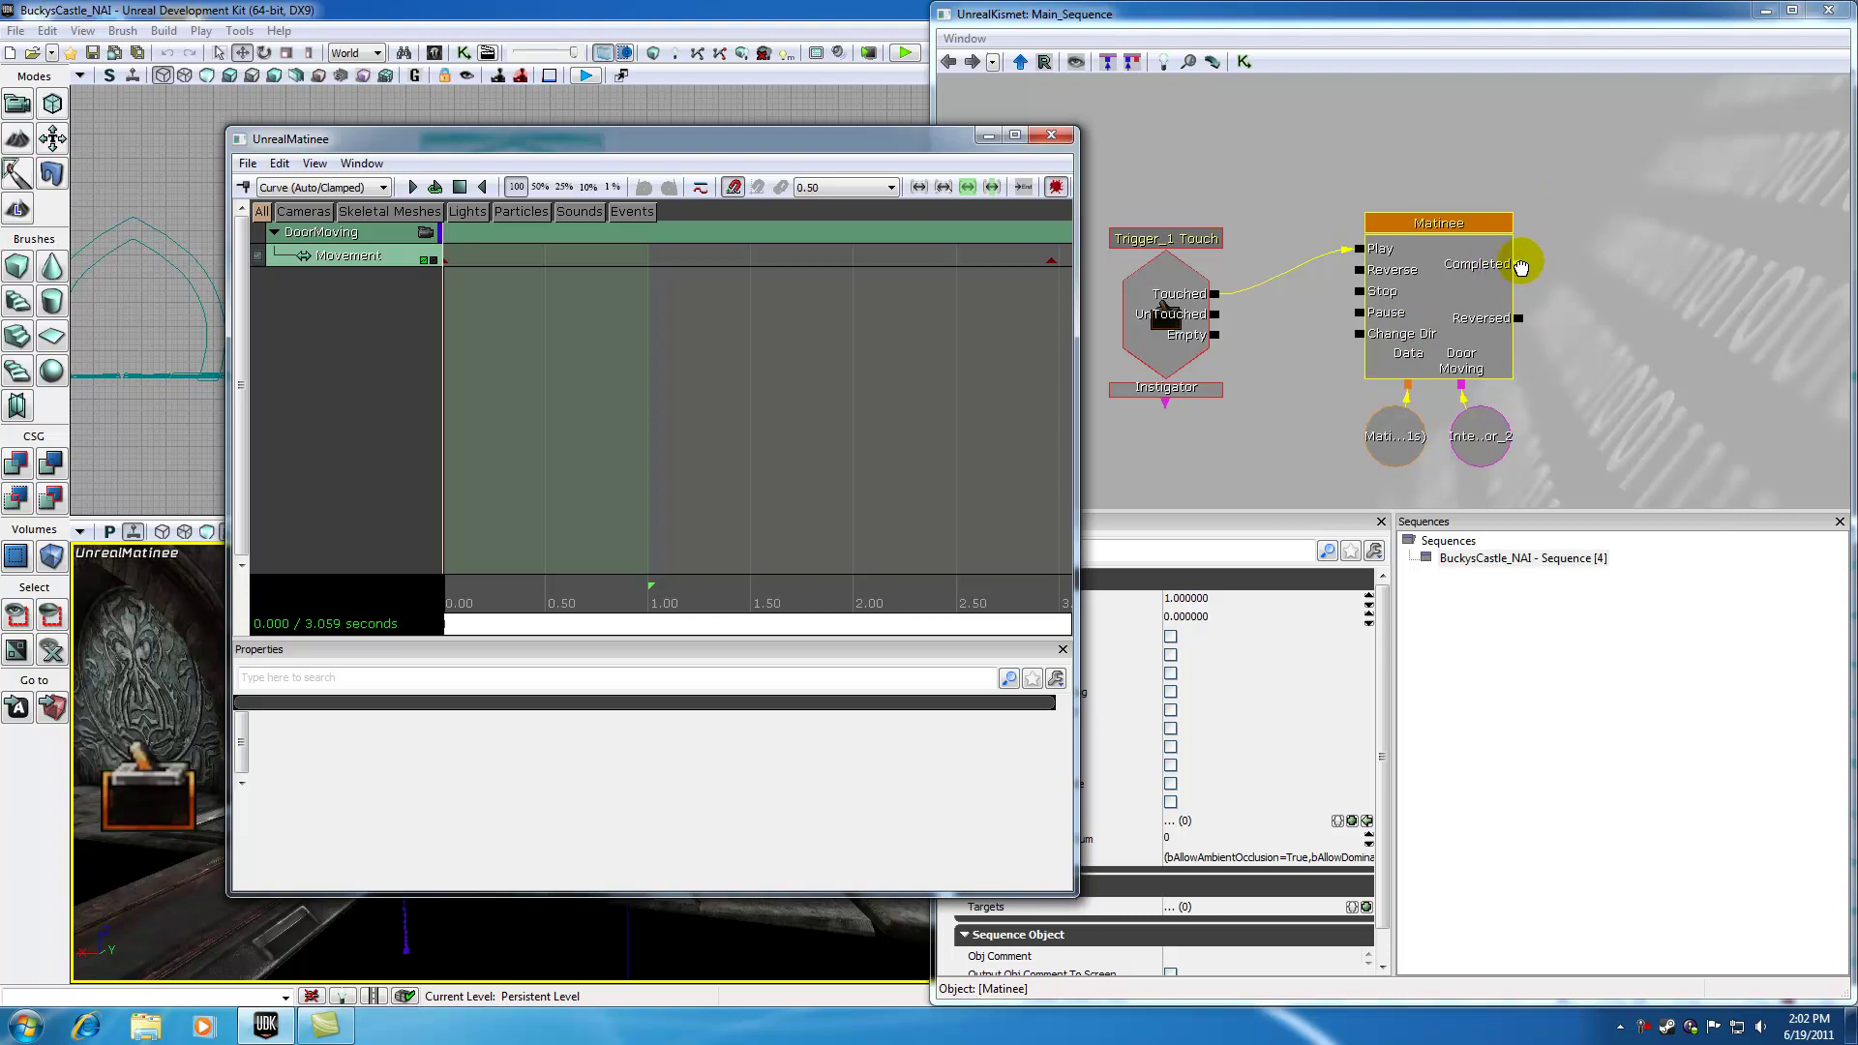
drag(1521, 267, 1668, 203)
drag(1522, 316, 1624, 307)
- Inspect the properties of the Matinee Data and InterpActor_2 variable nodes
click(1399, 438)
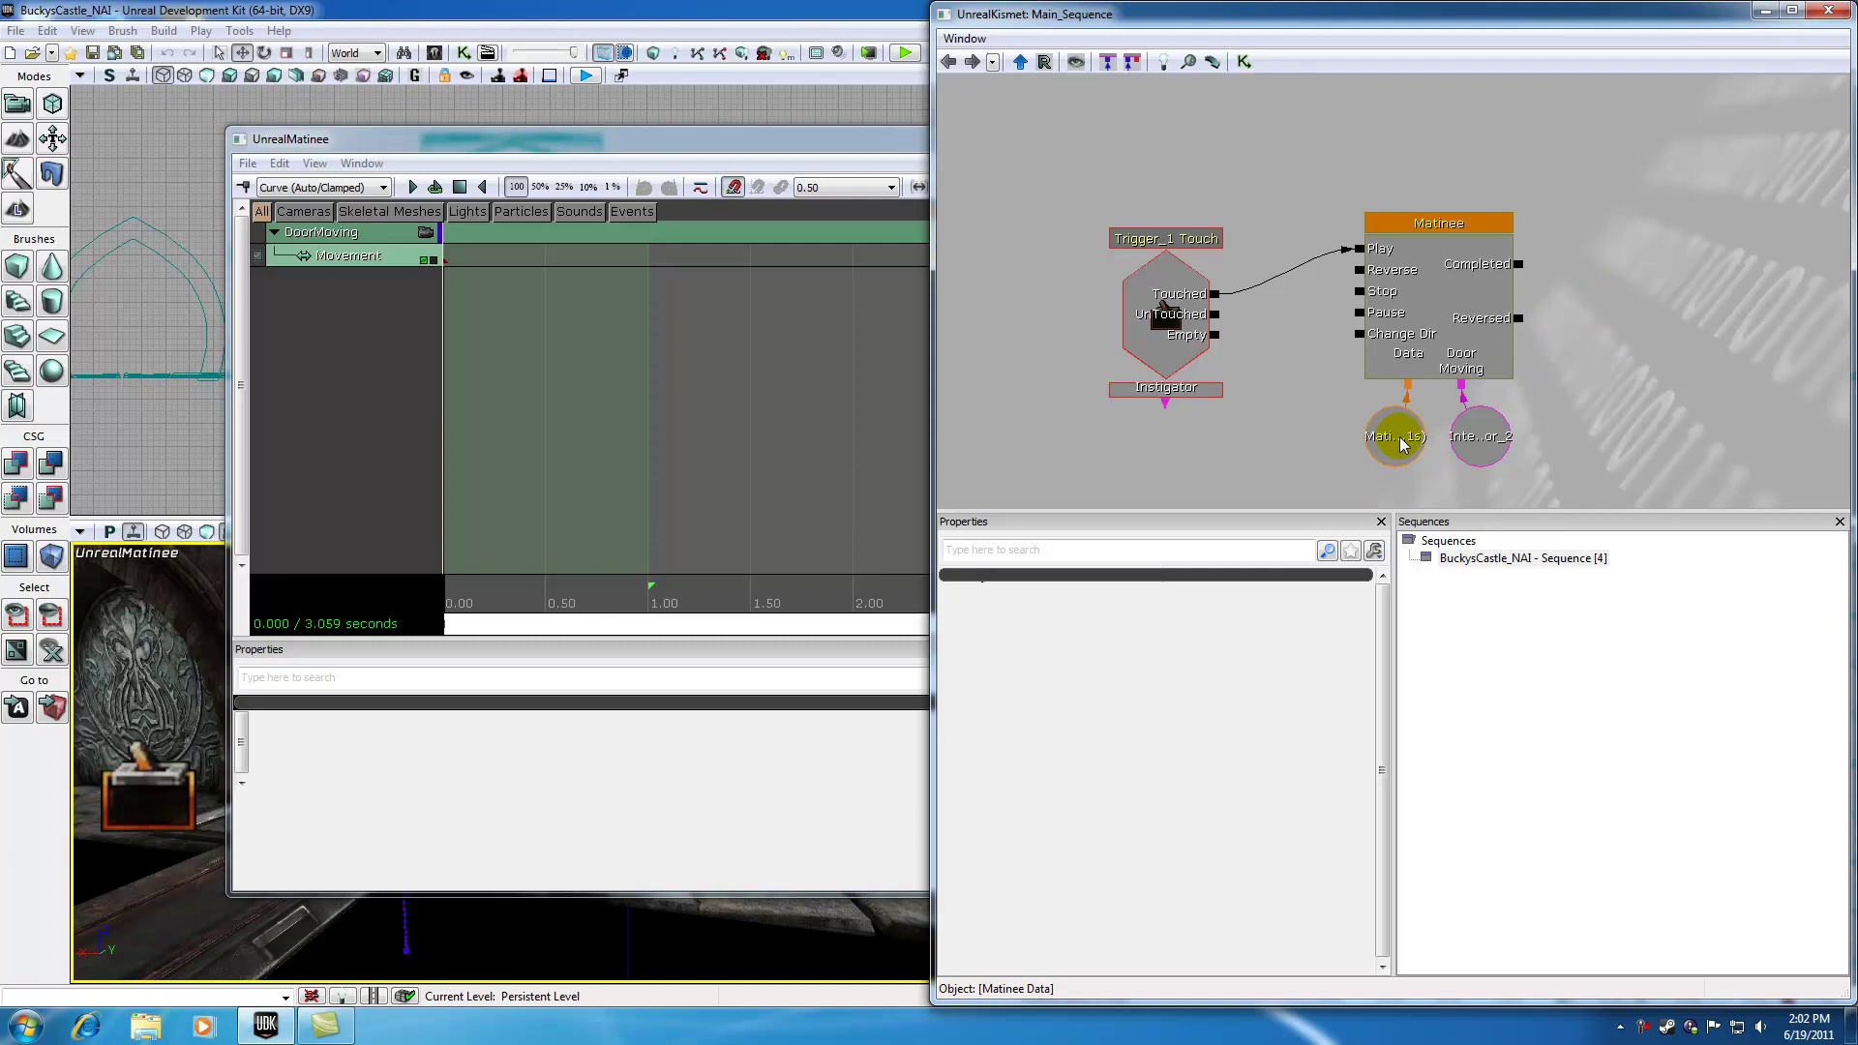
click(1478, 436)
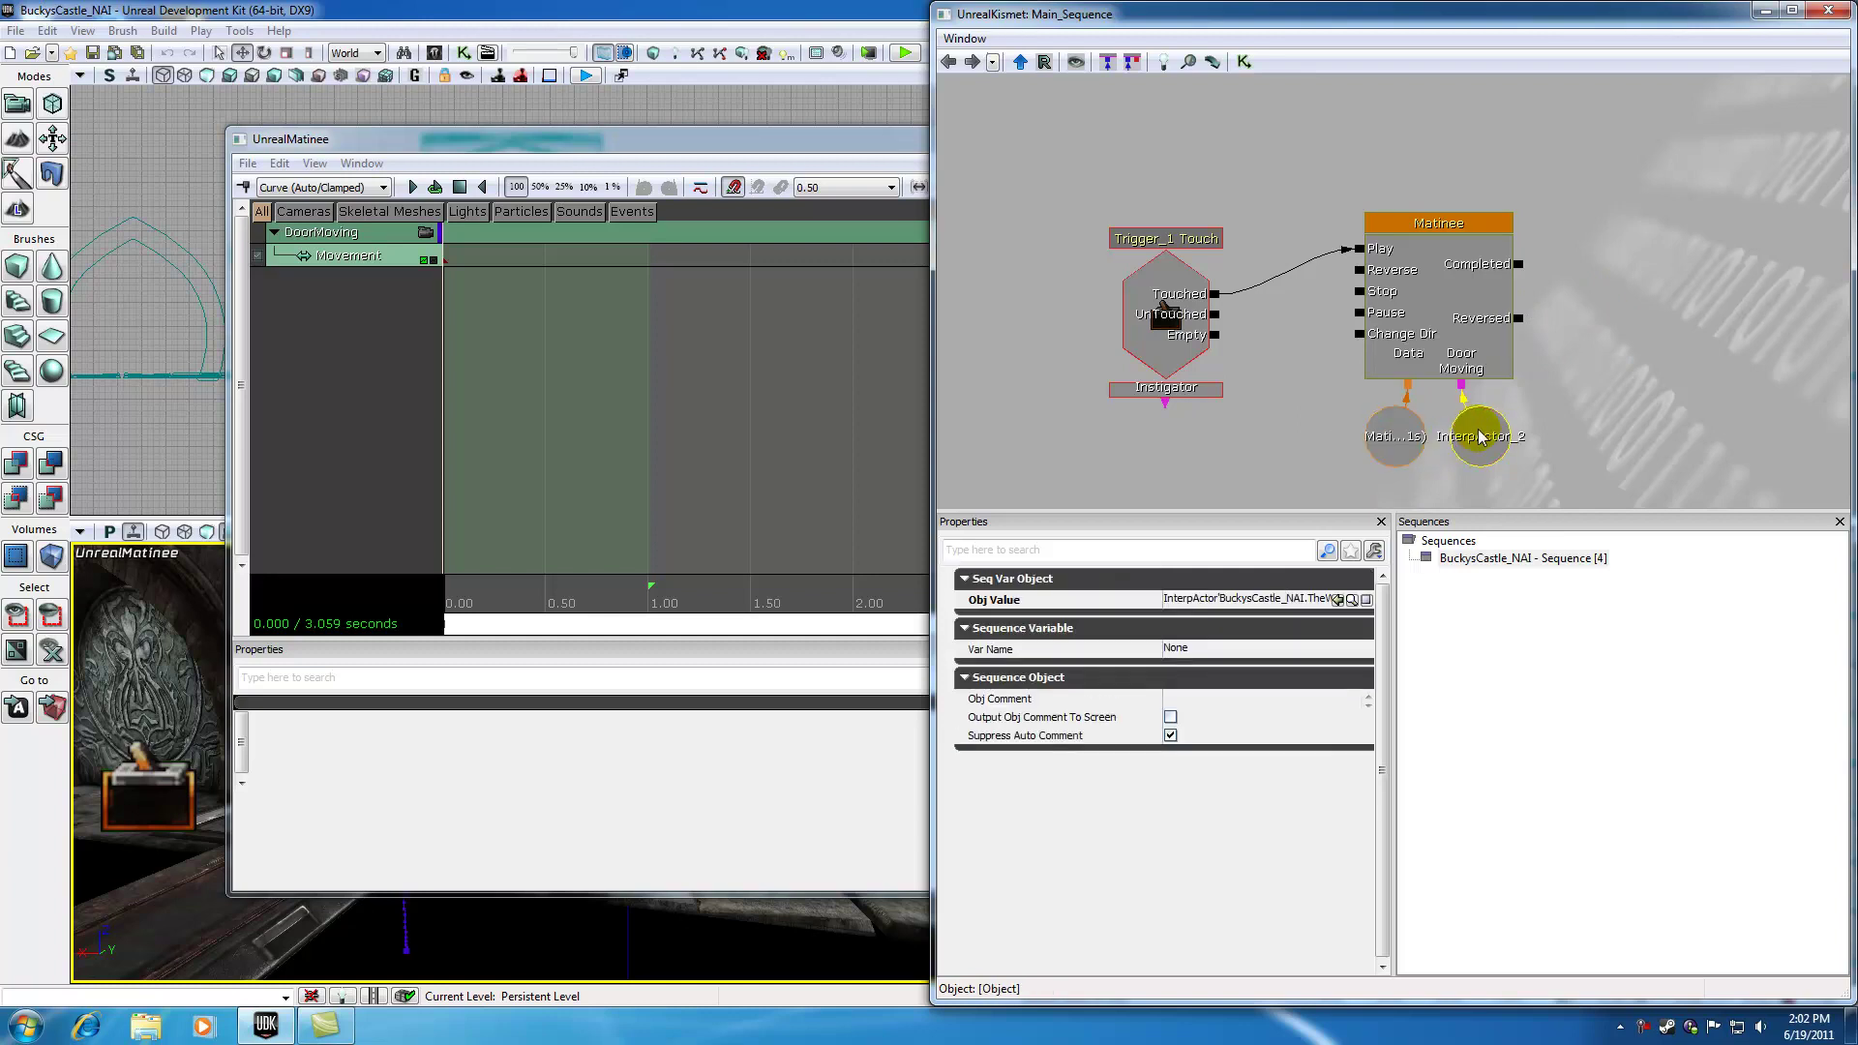
click(1572, 376)
click(1400, 433)
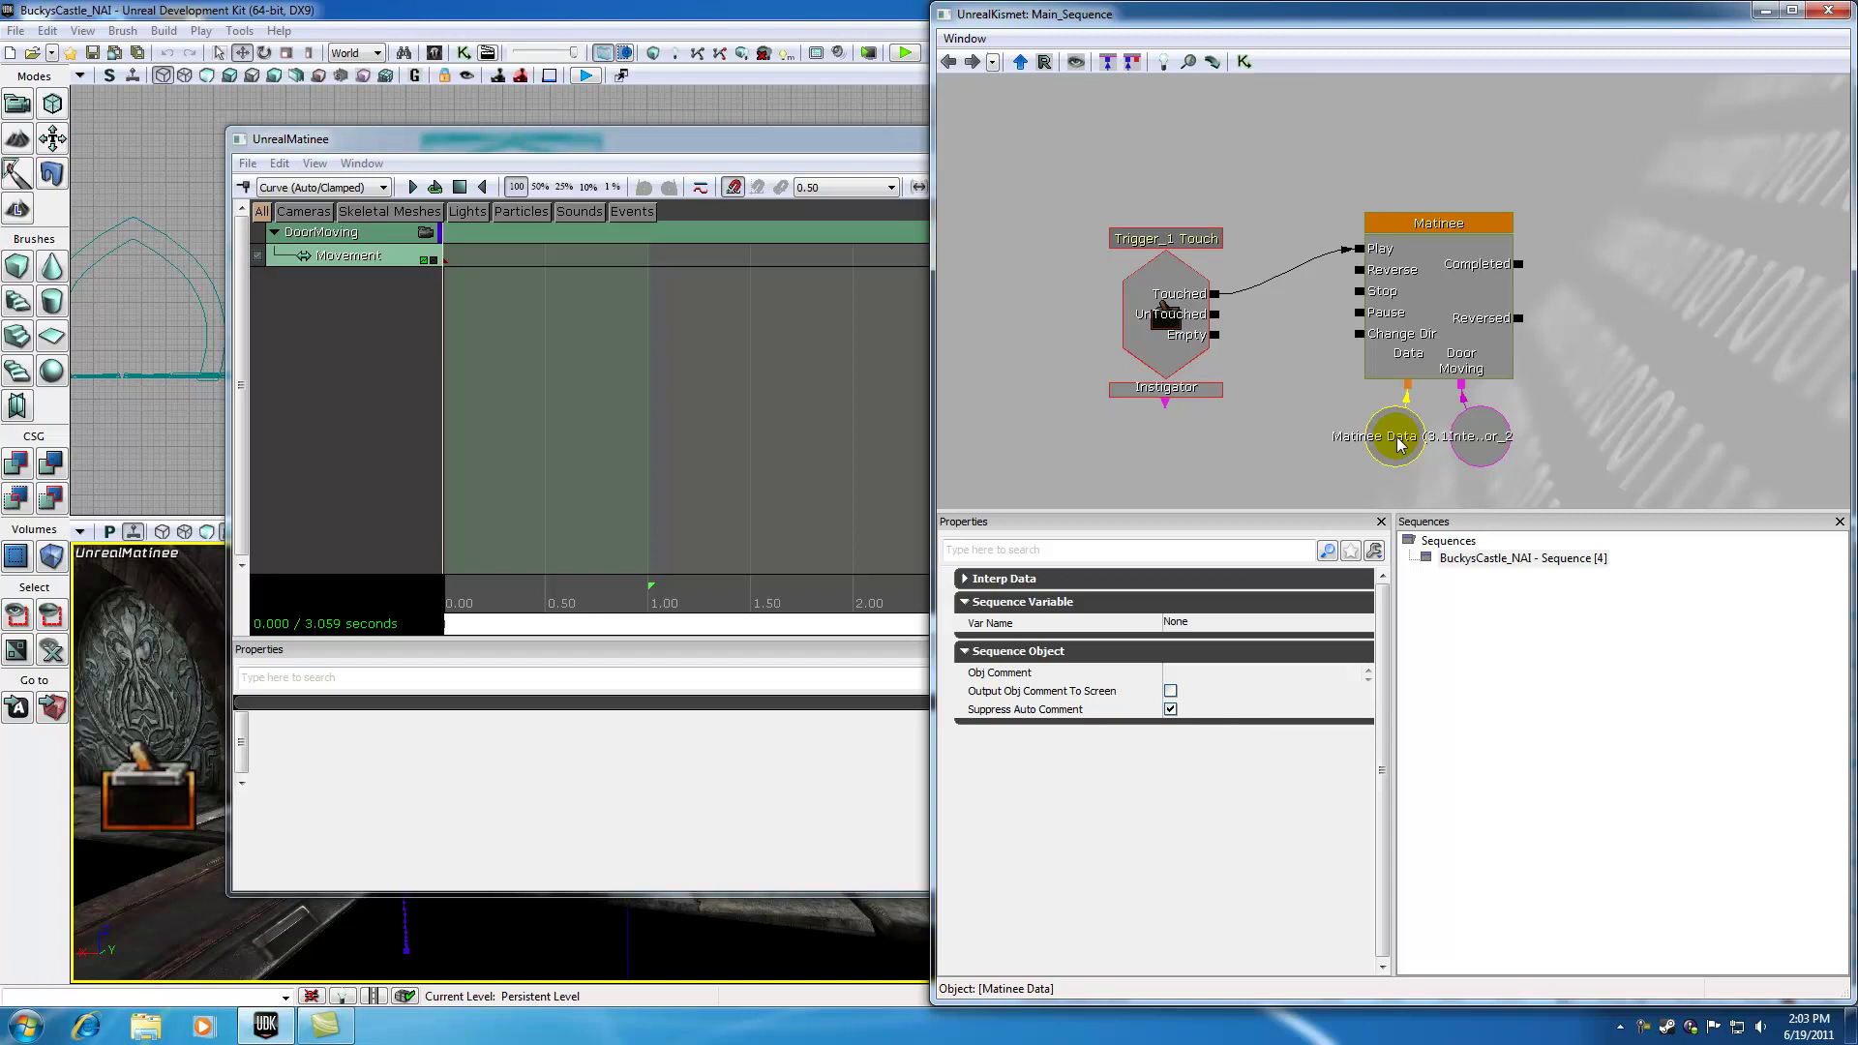
click(1481, 434)
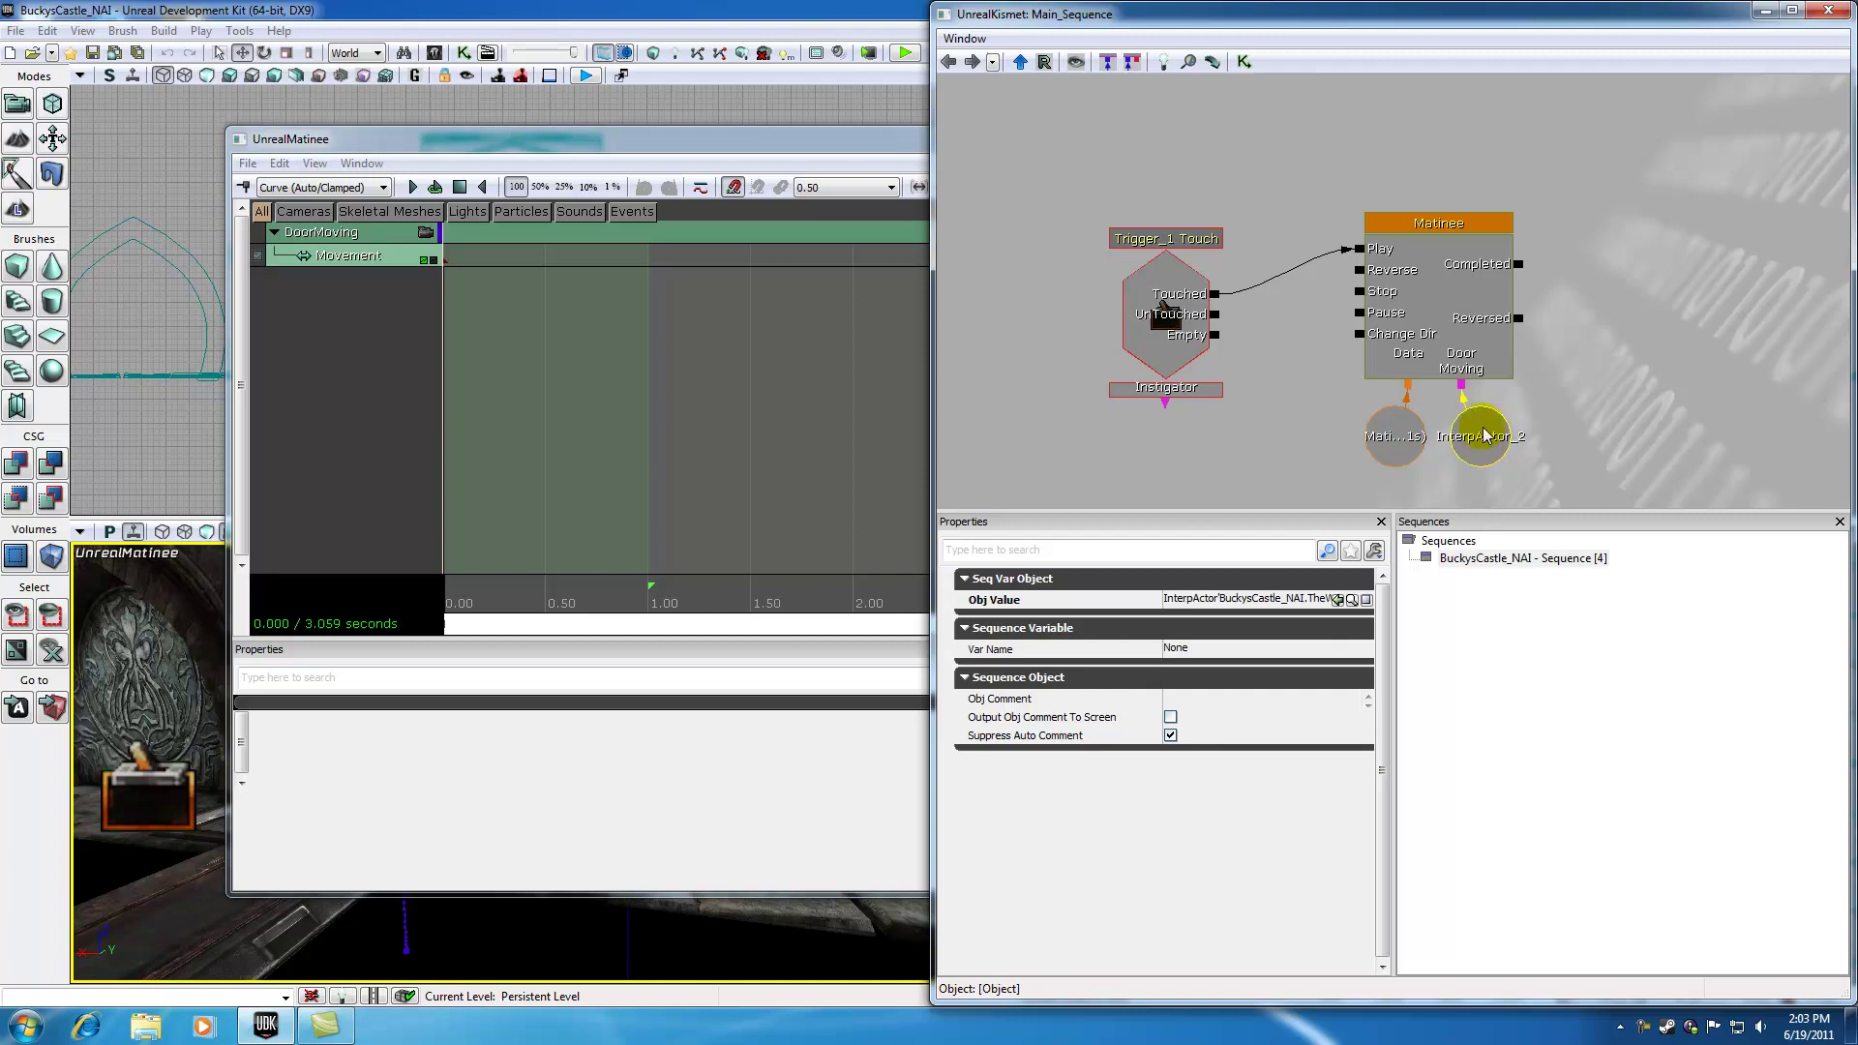
click(1581, 402)
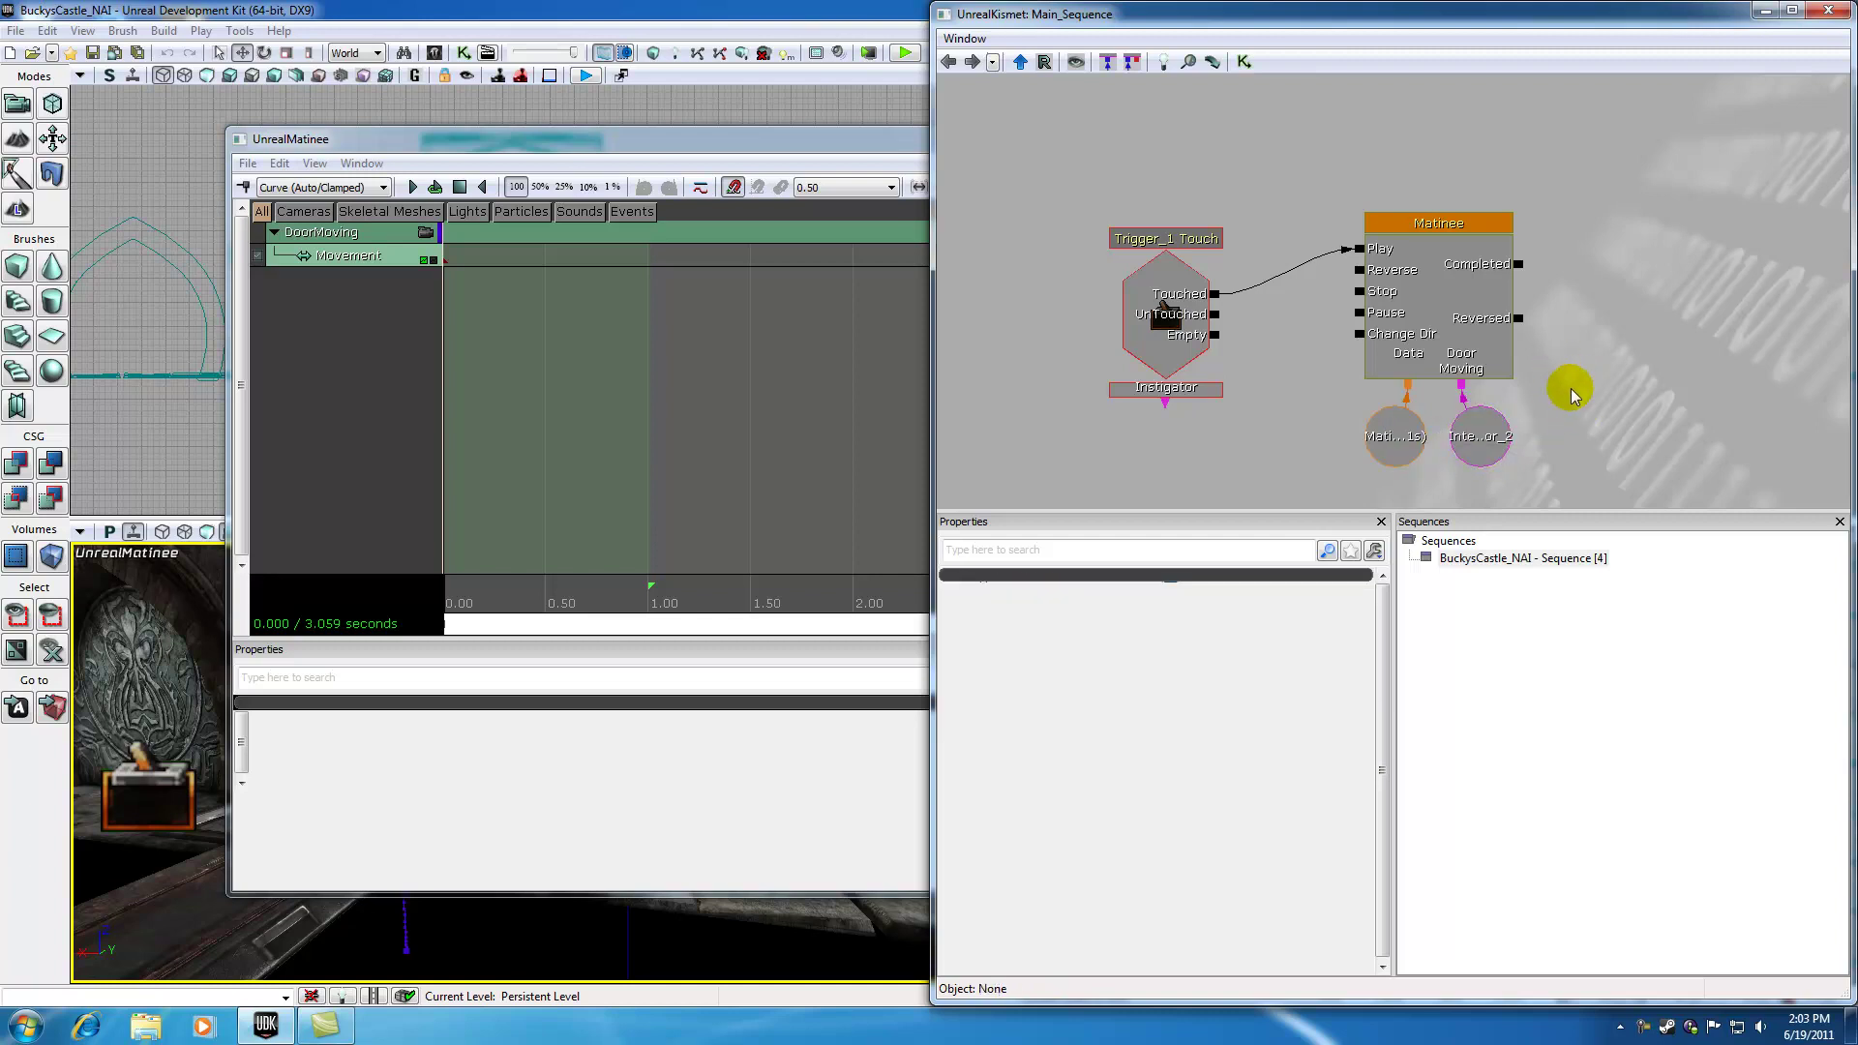
click(1498, 444)
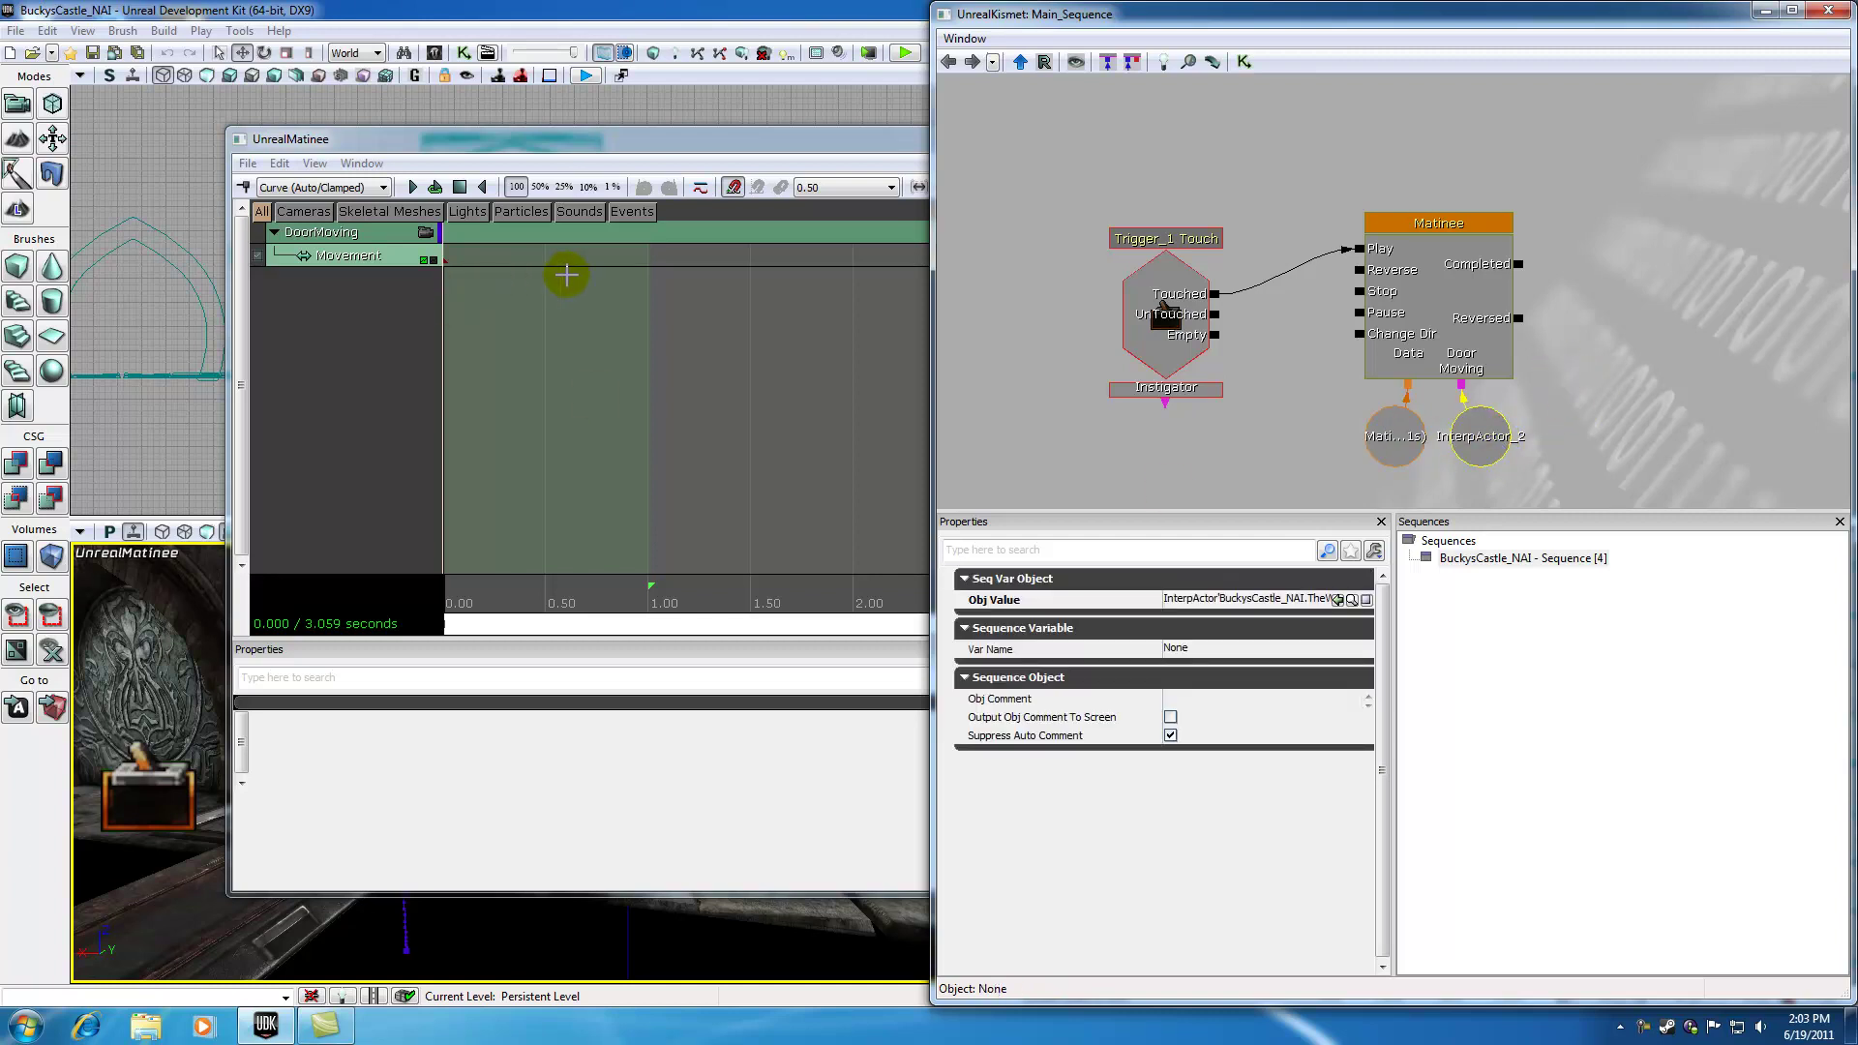
- Select the DoorMoving group's Movement track in UnrealMatinee to show its settings
click(474, 147)
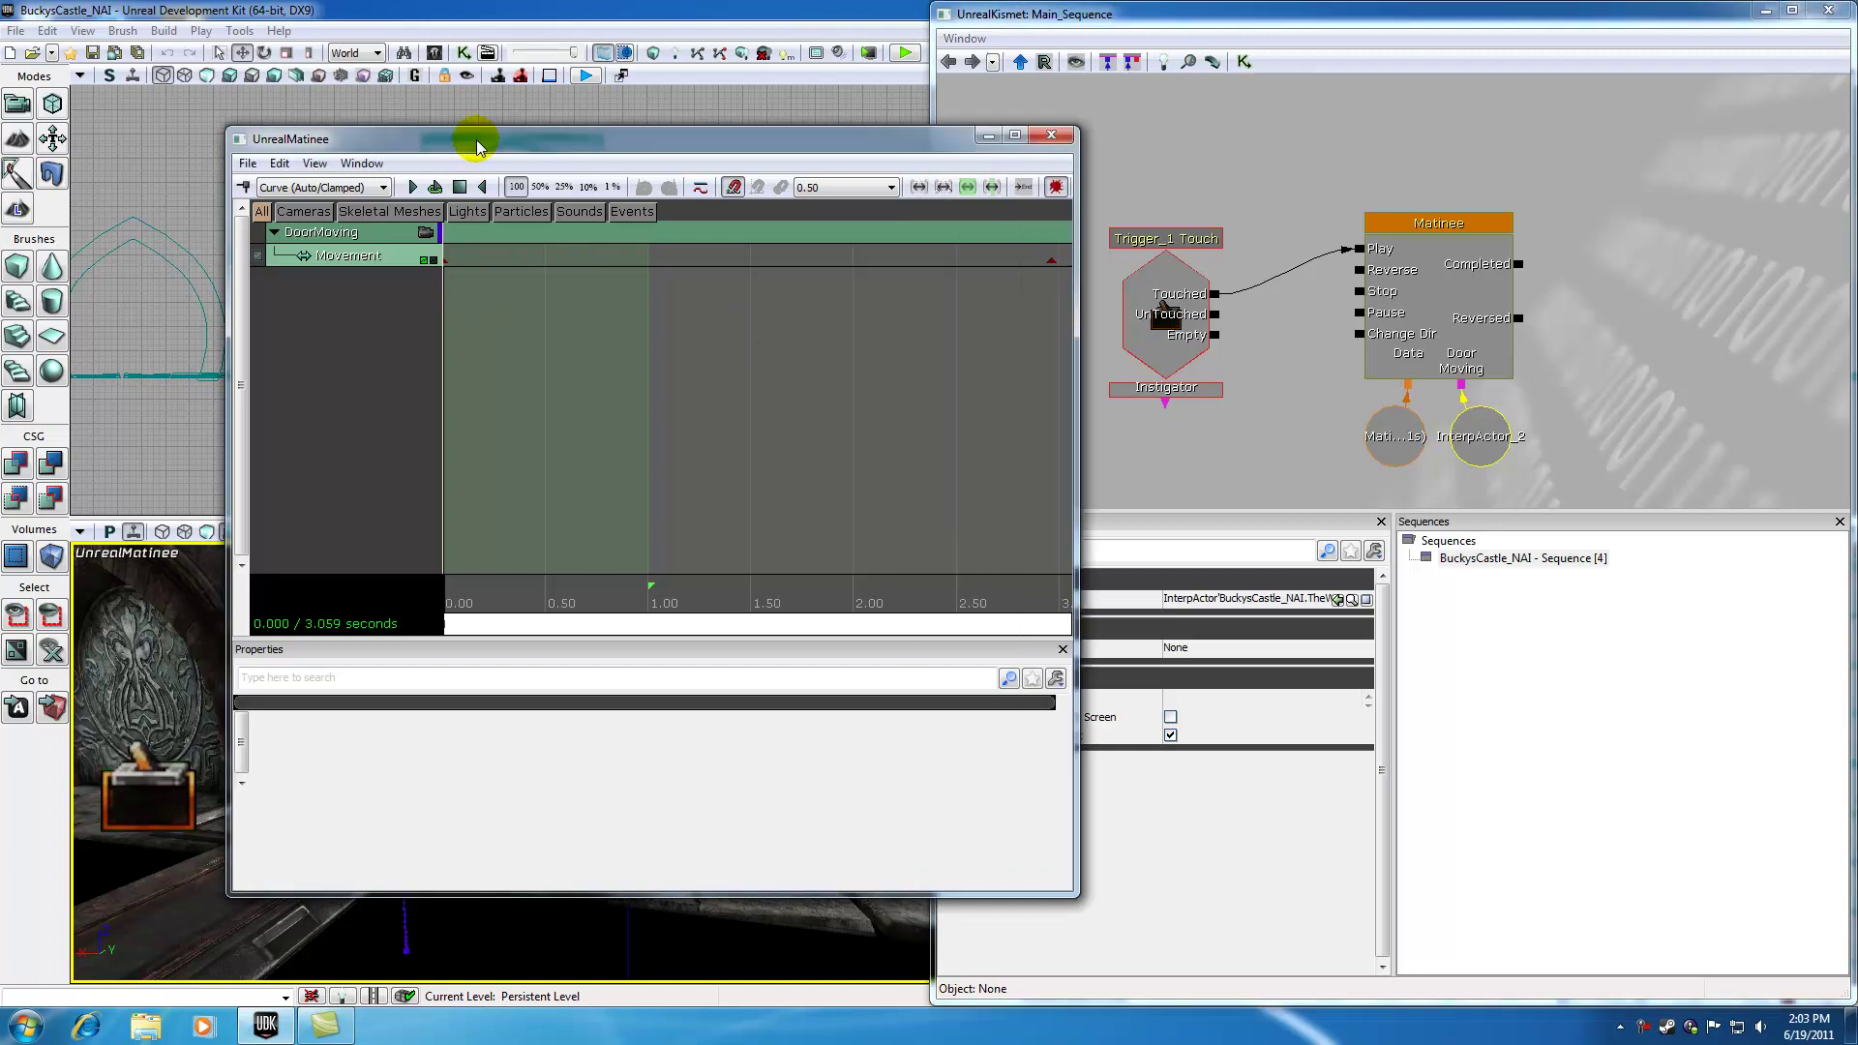
click(345, 258)
drag(368, 140, 737, 177)
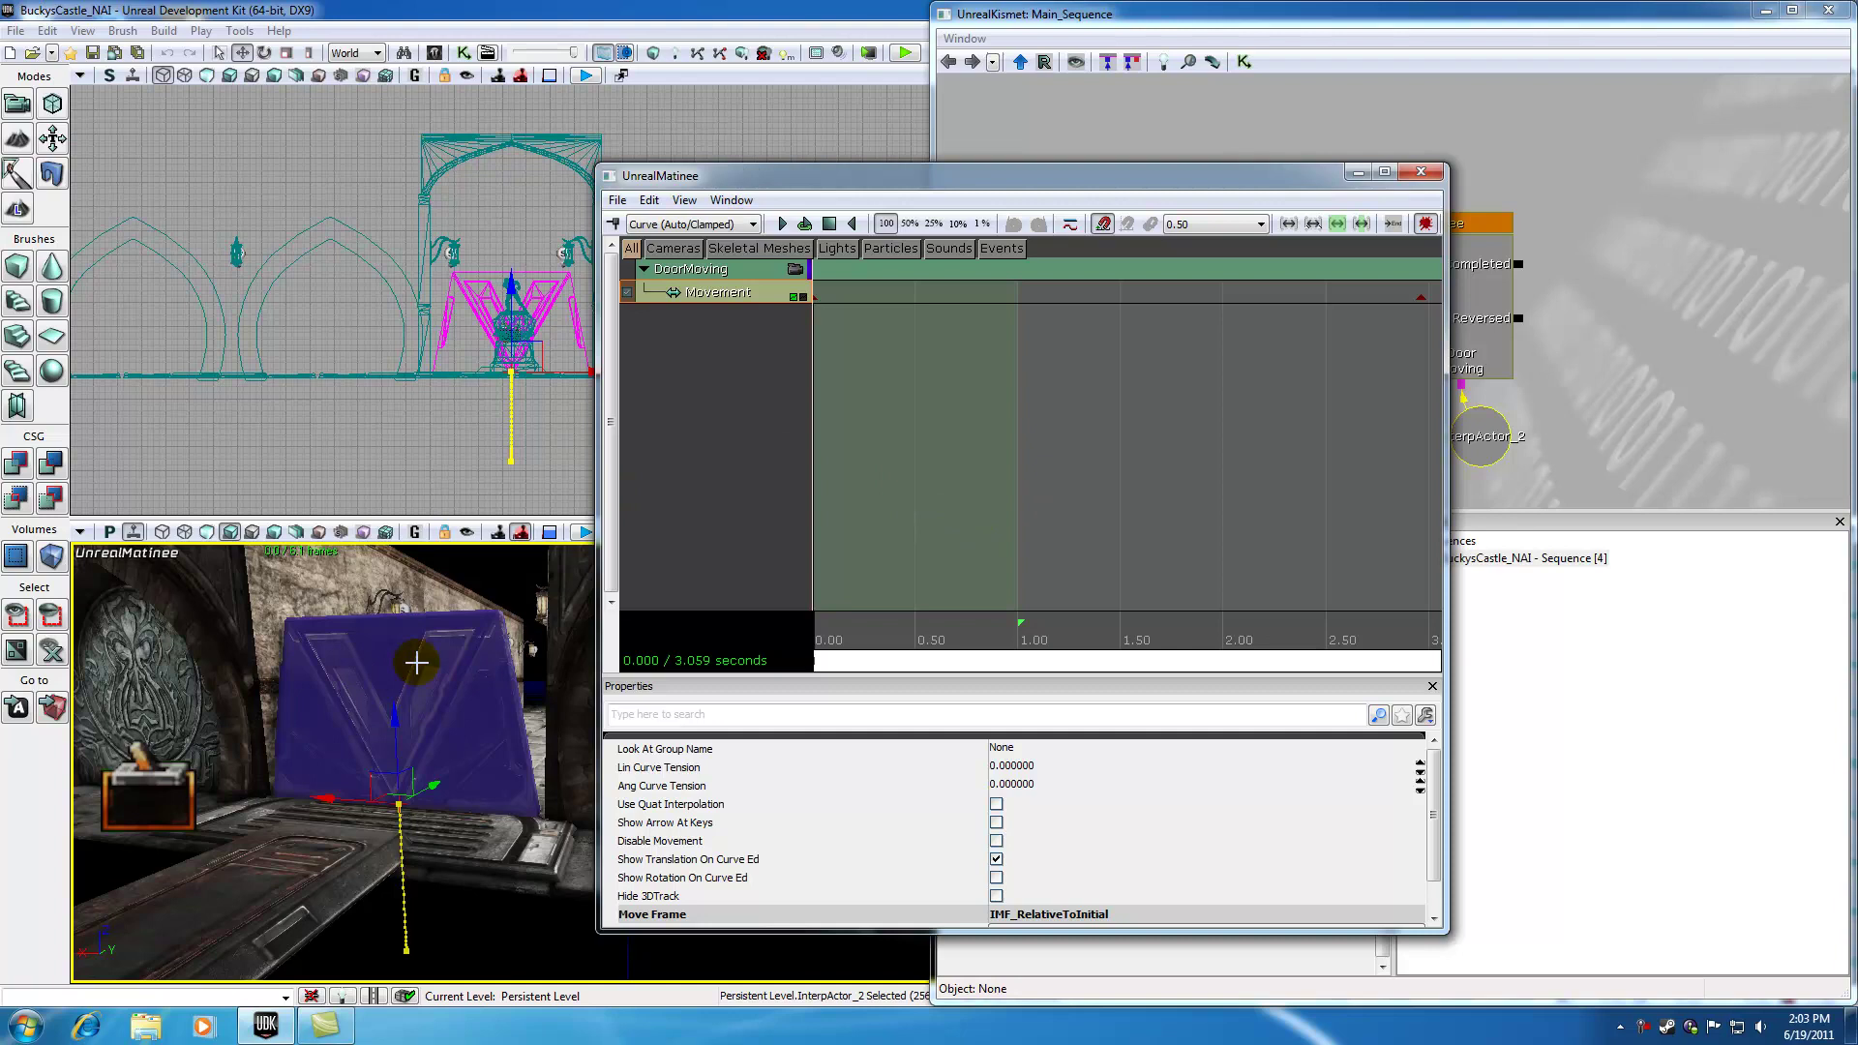
drag(761, 176, 399, 112)
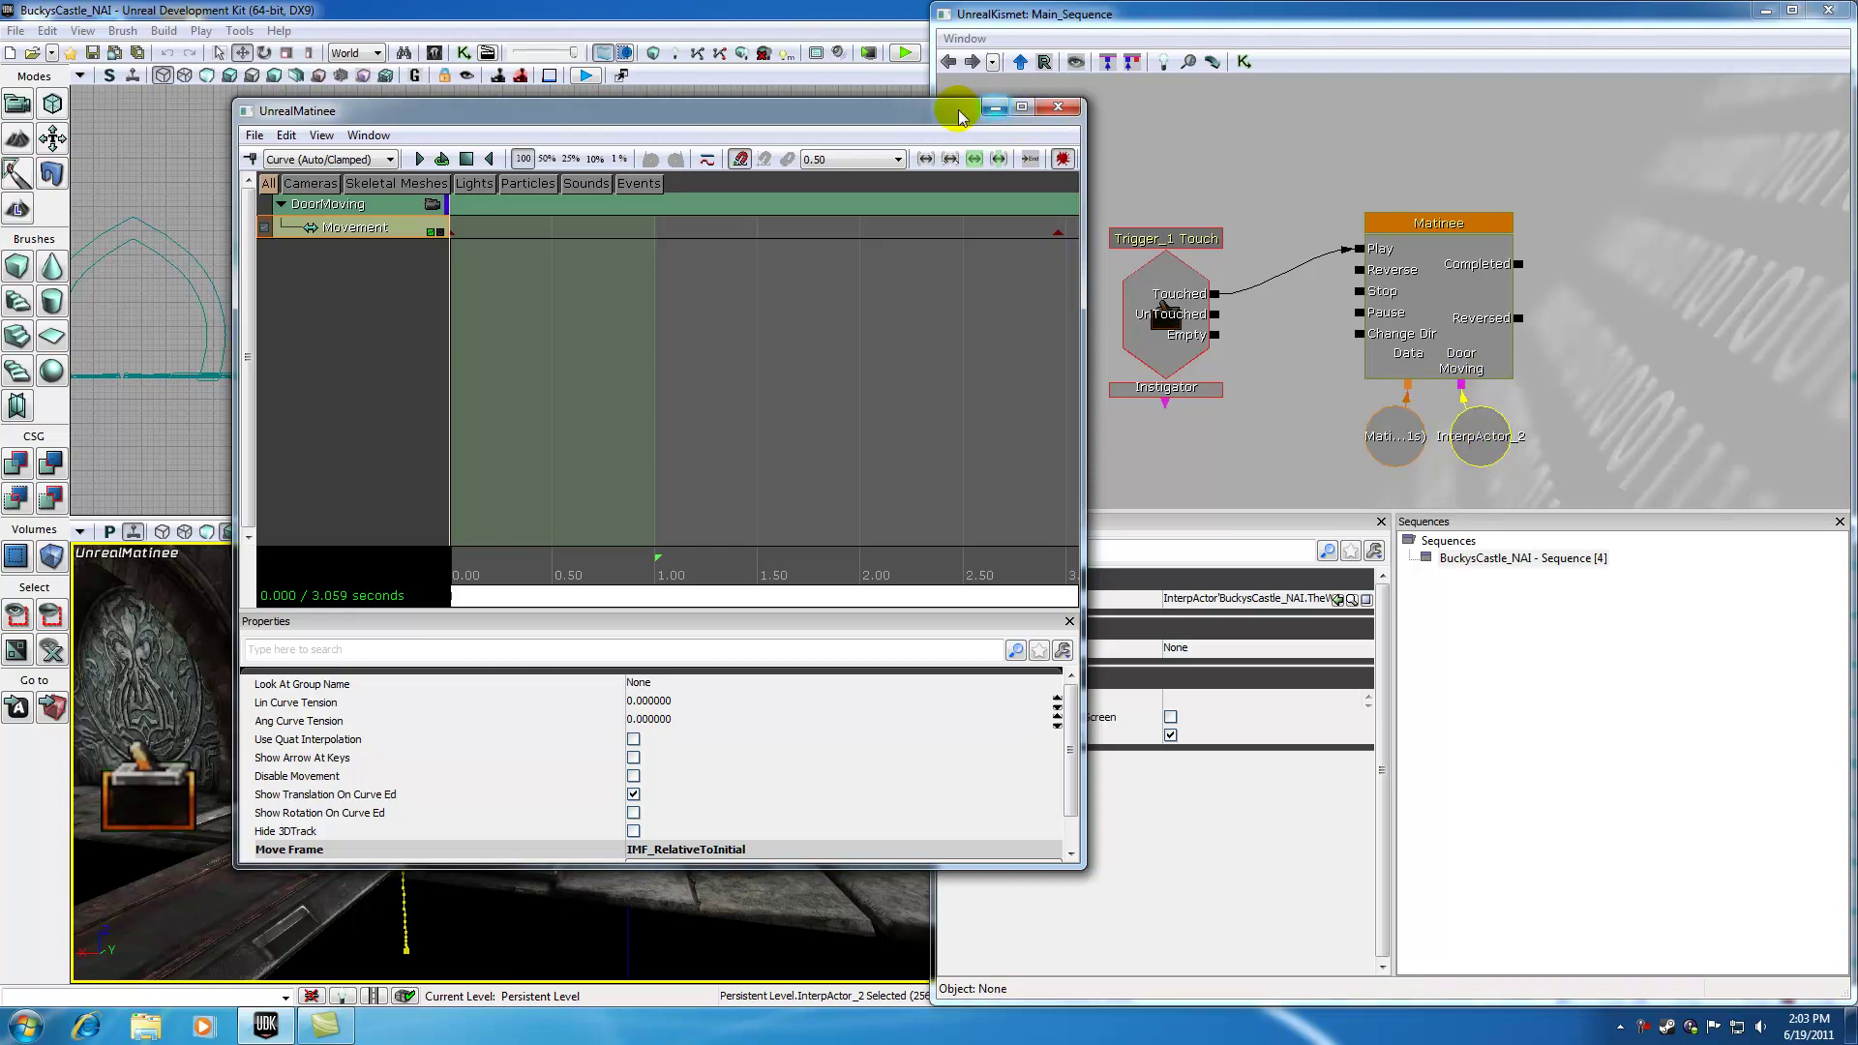
- Reposition the Matinee editor while reviewing the Matinee Data and InterpActor_2 variables
drag(981, 117, 1327, 119)
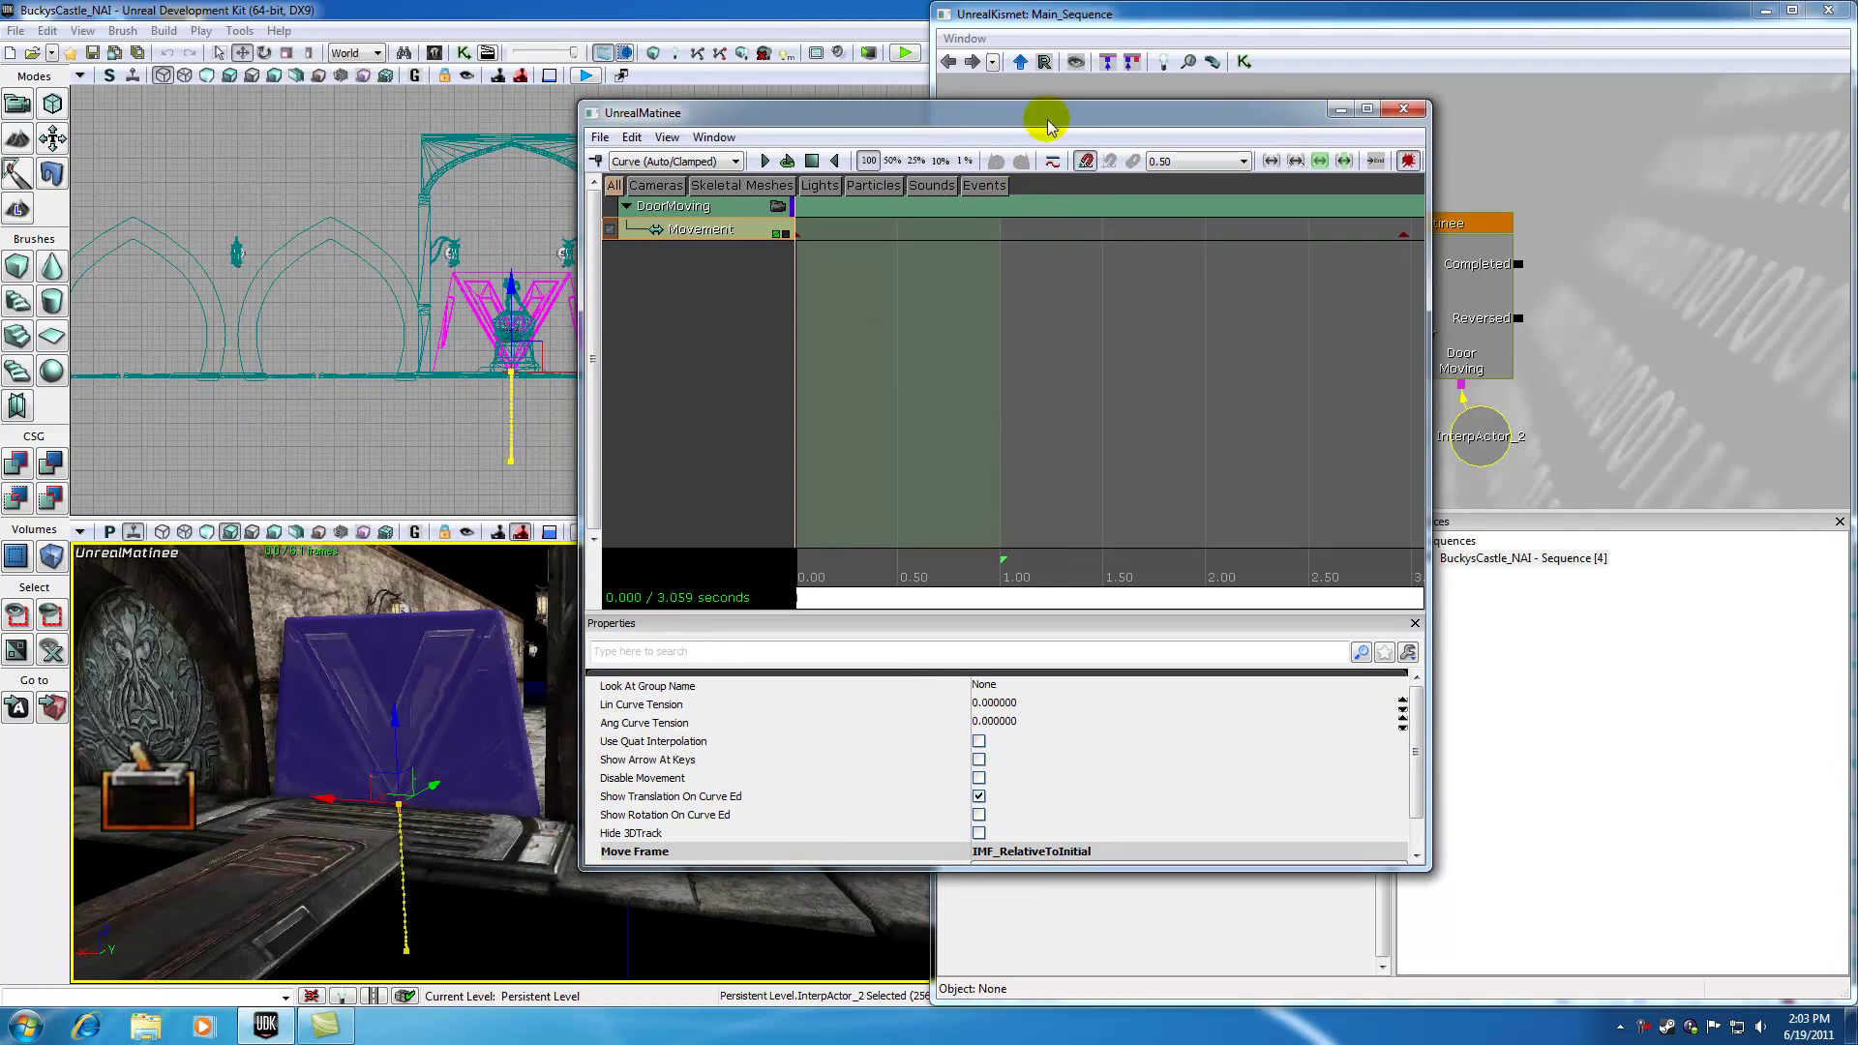
drag(1049, 114, 680, 168)
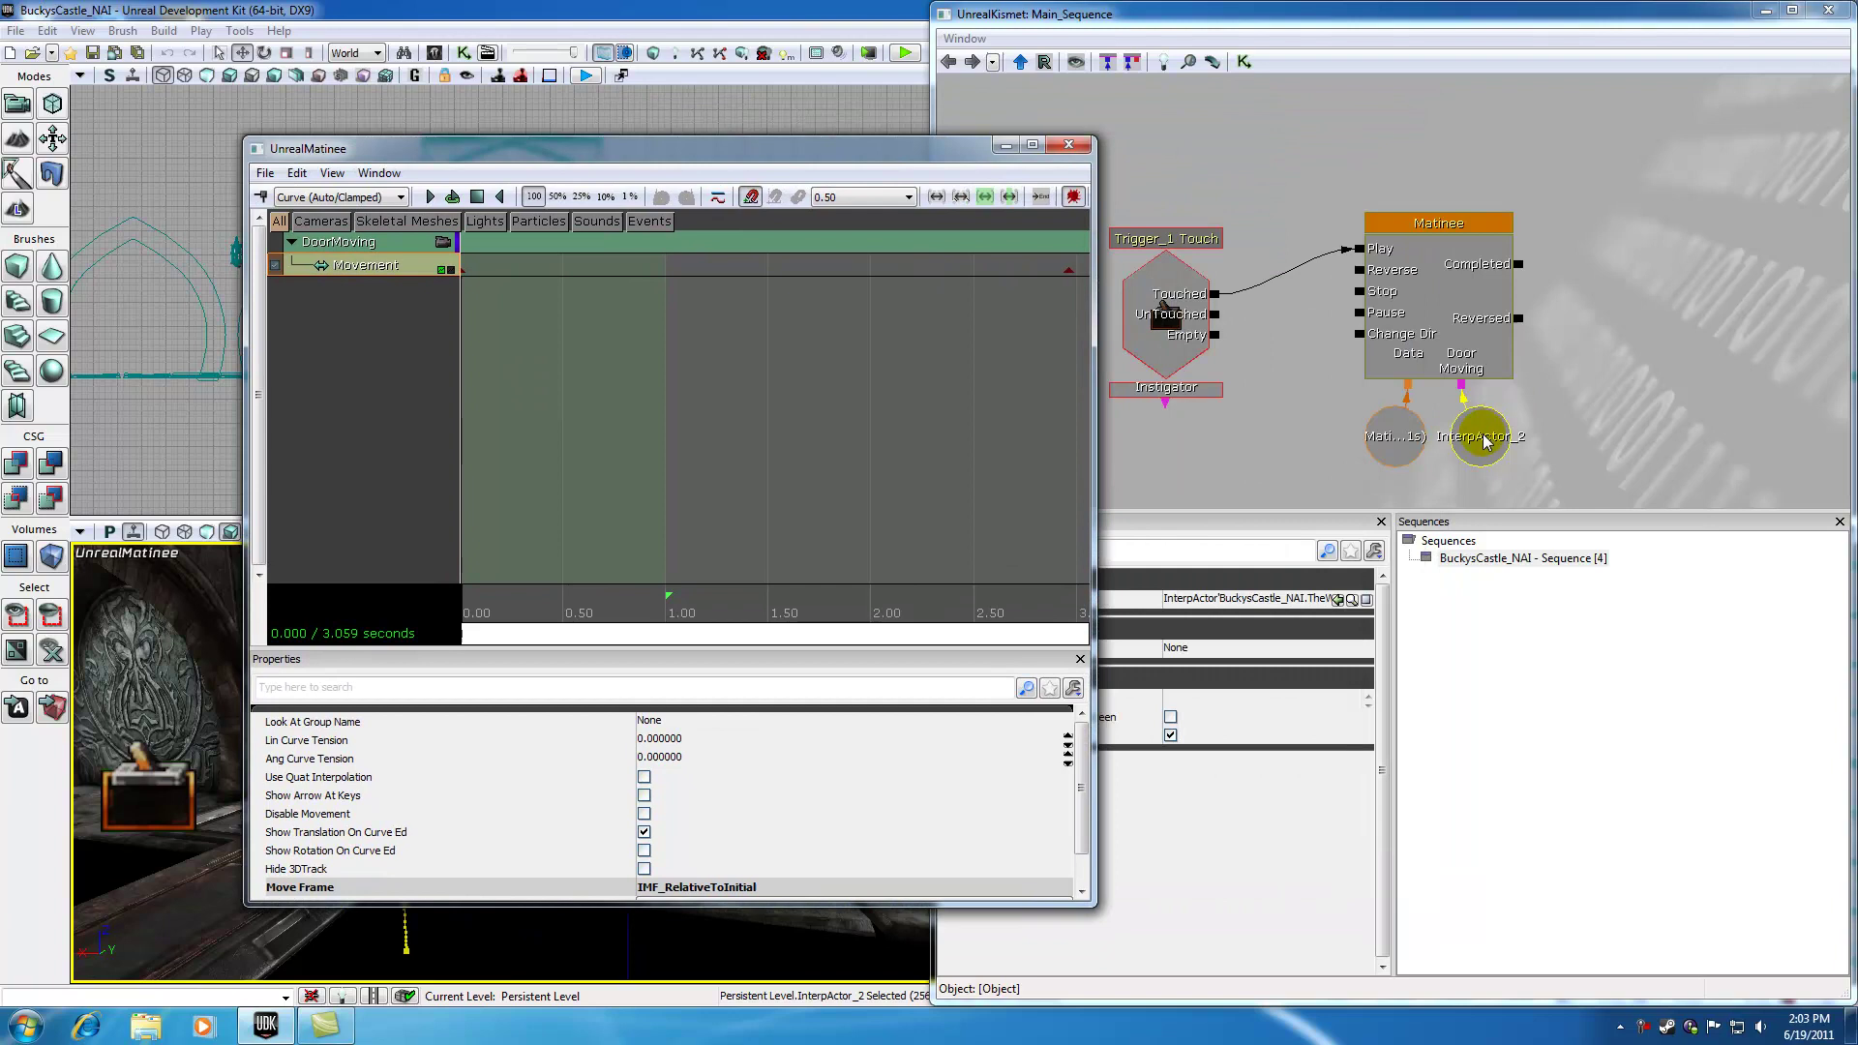
click(1413, 440)
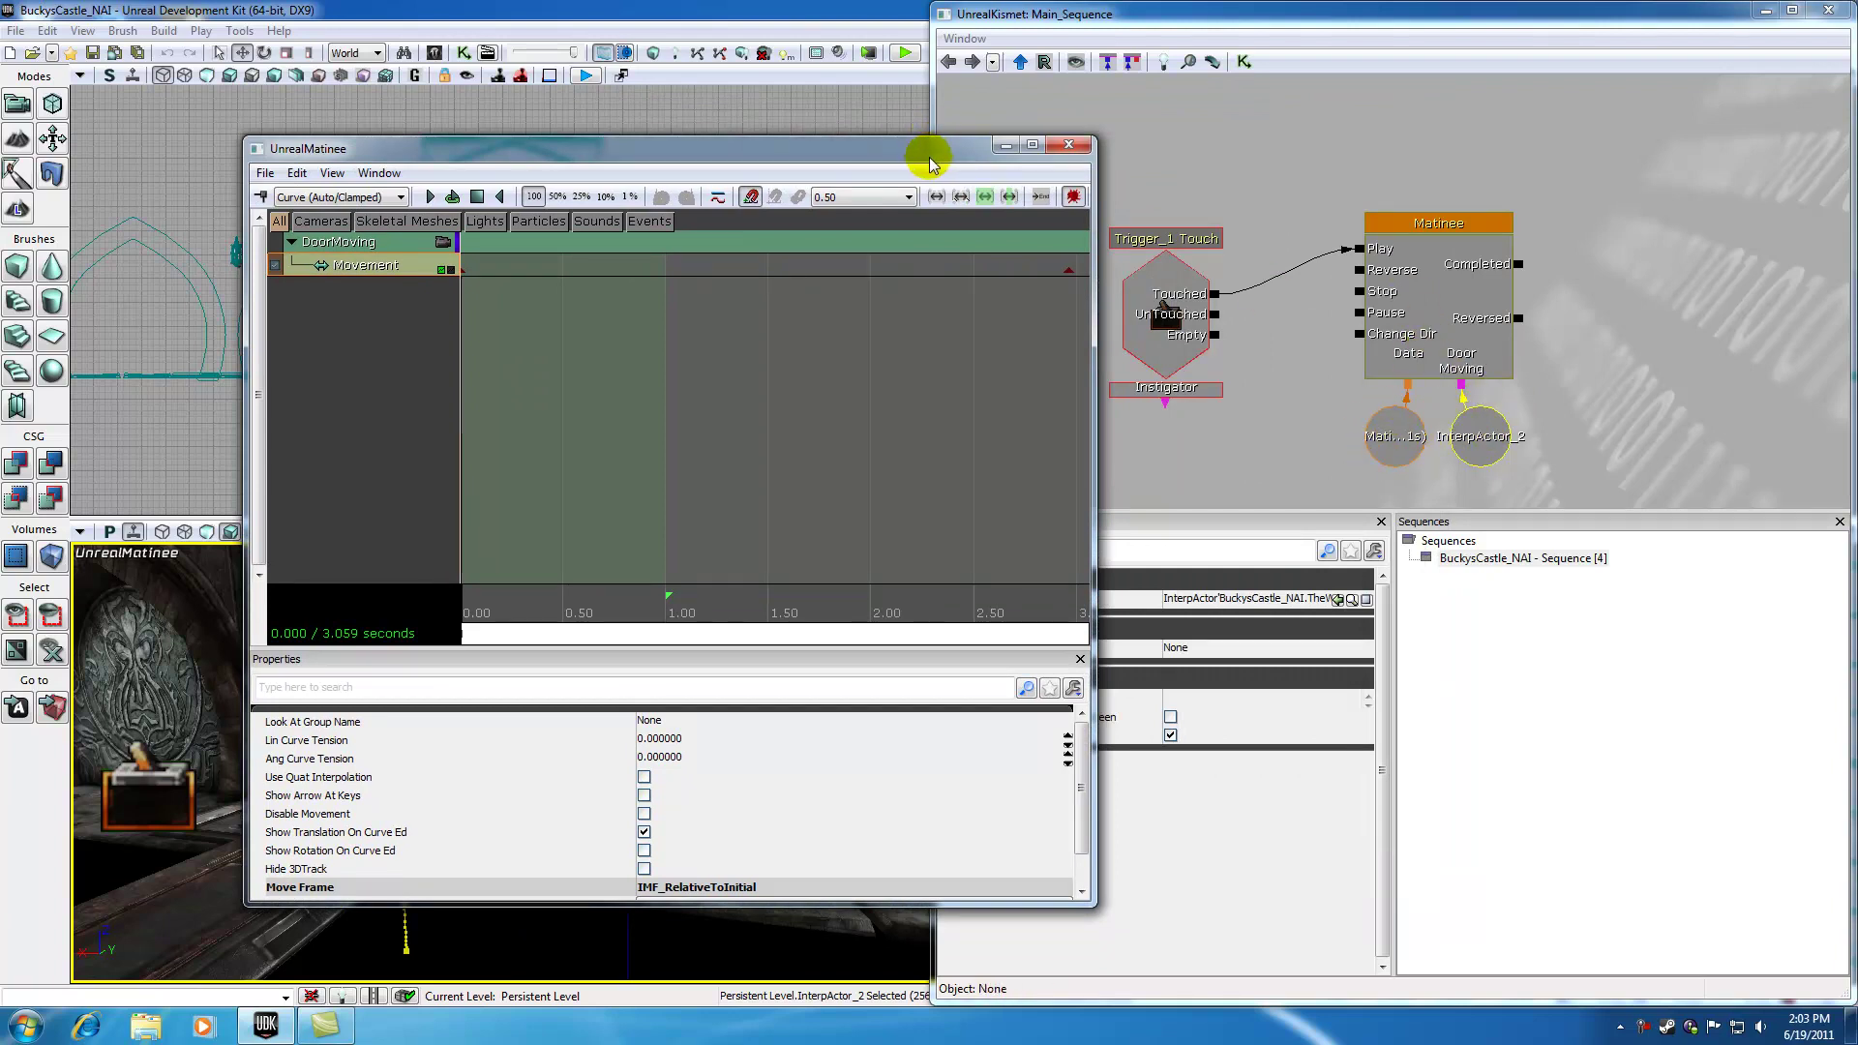
drag(929, 155, 794, 144)
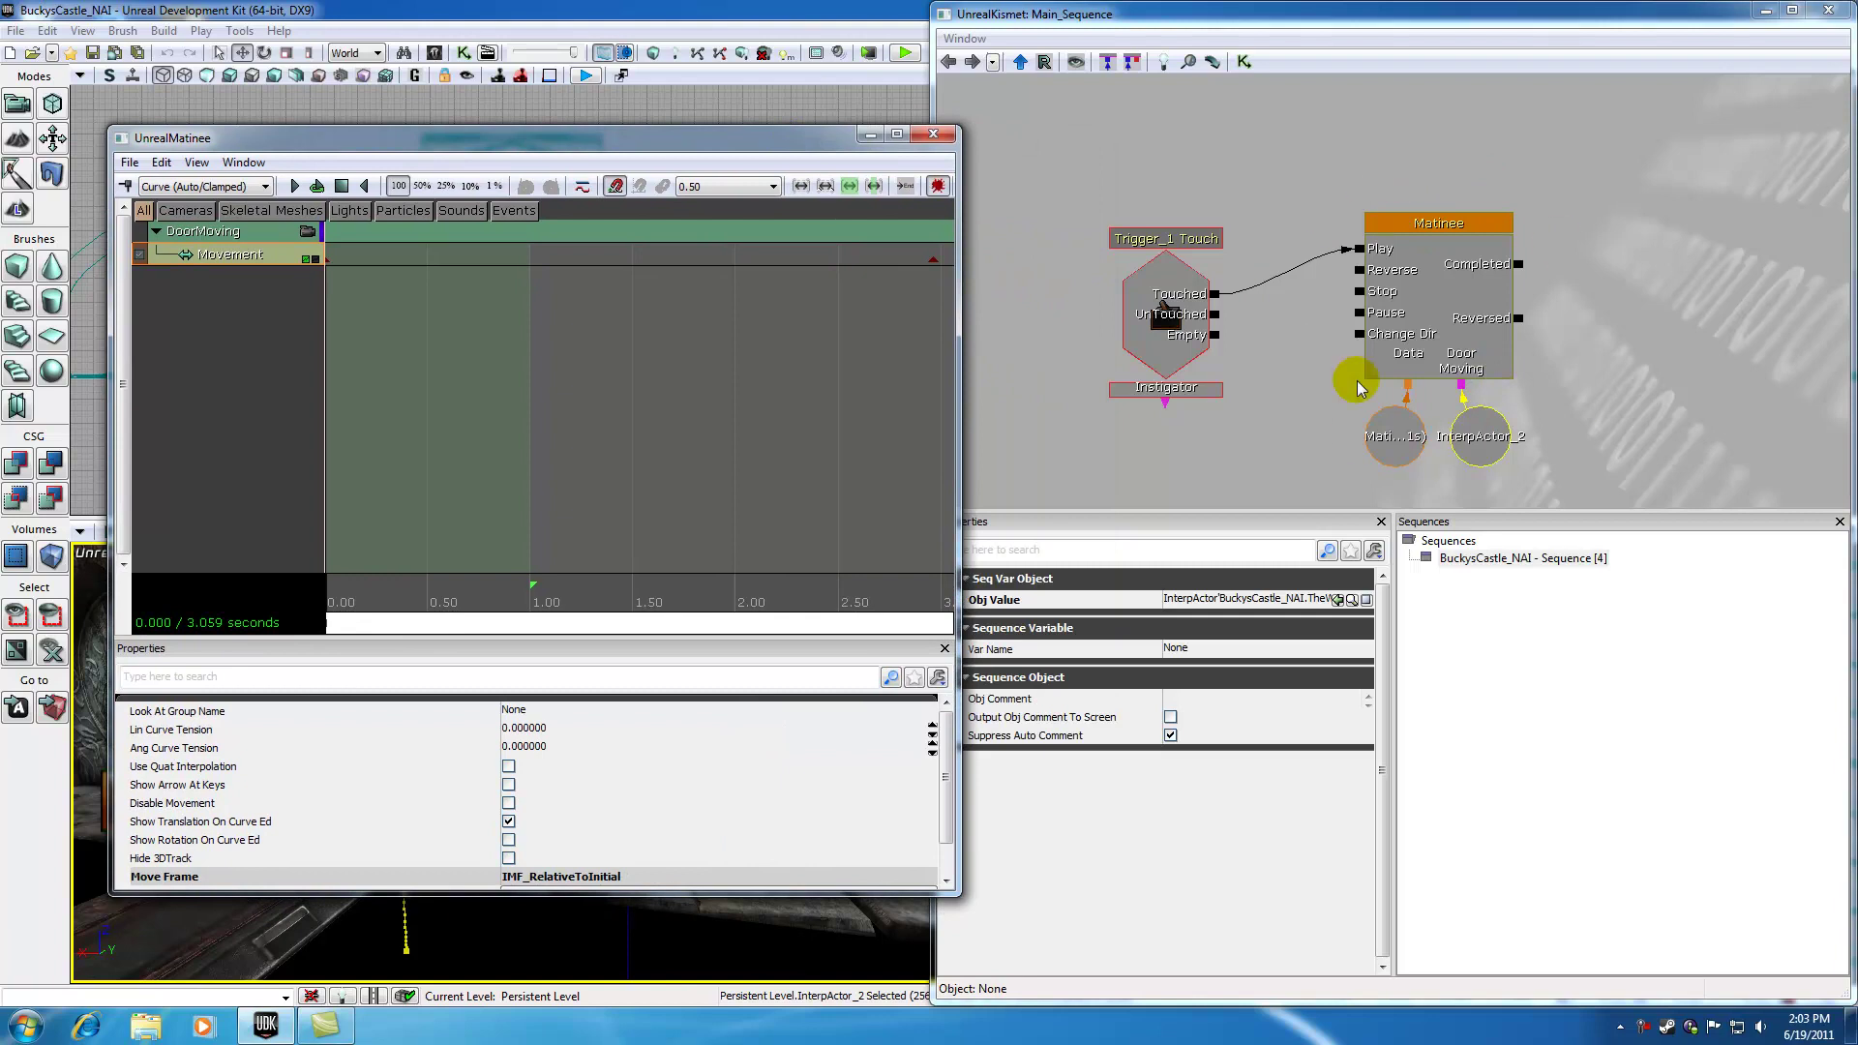
click(1393, 440)
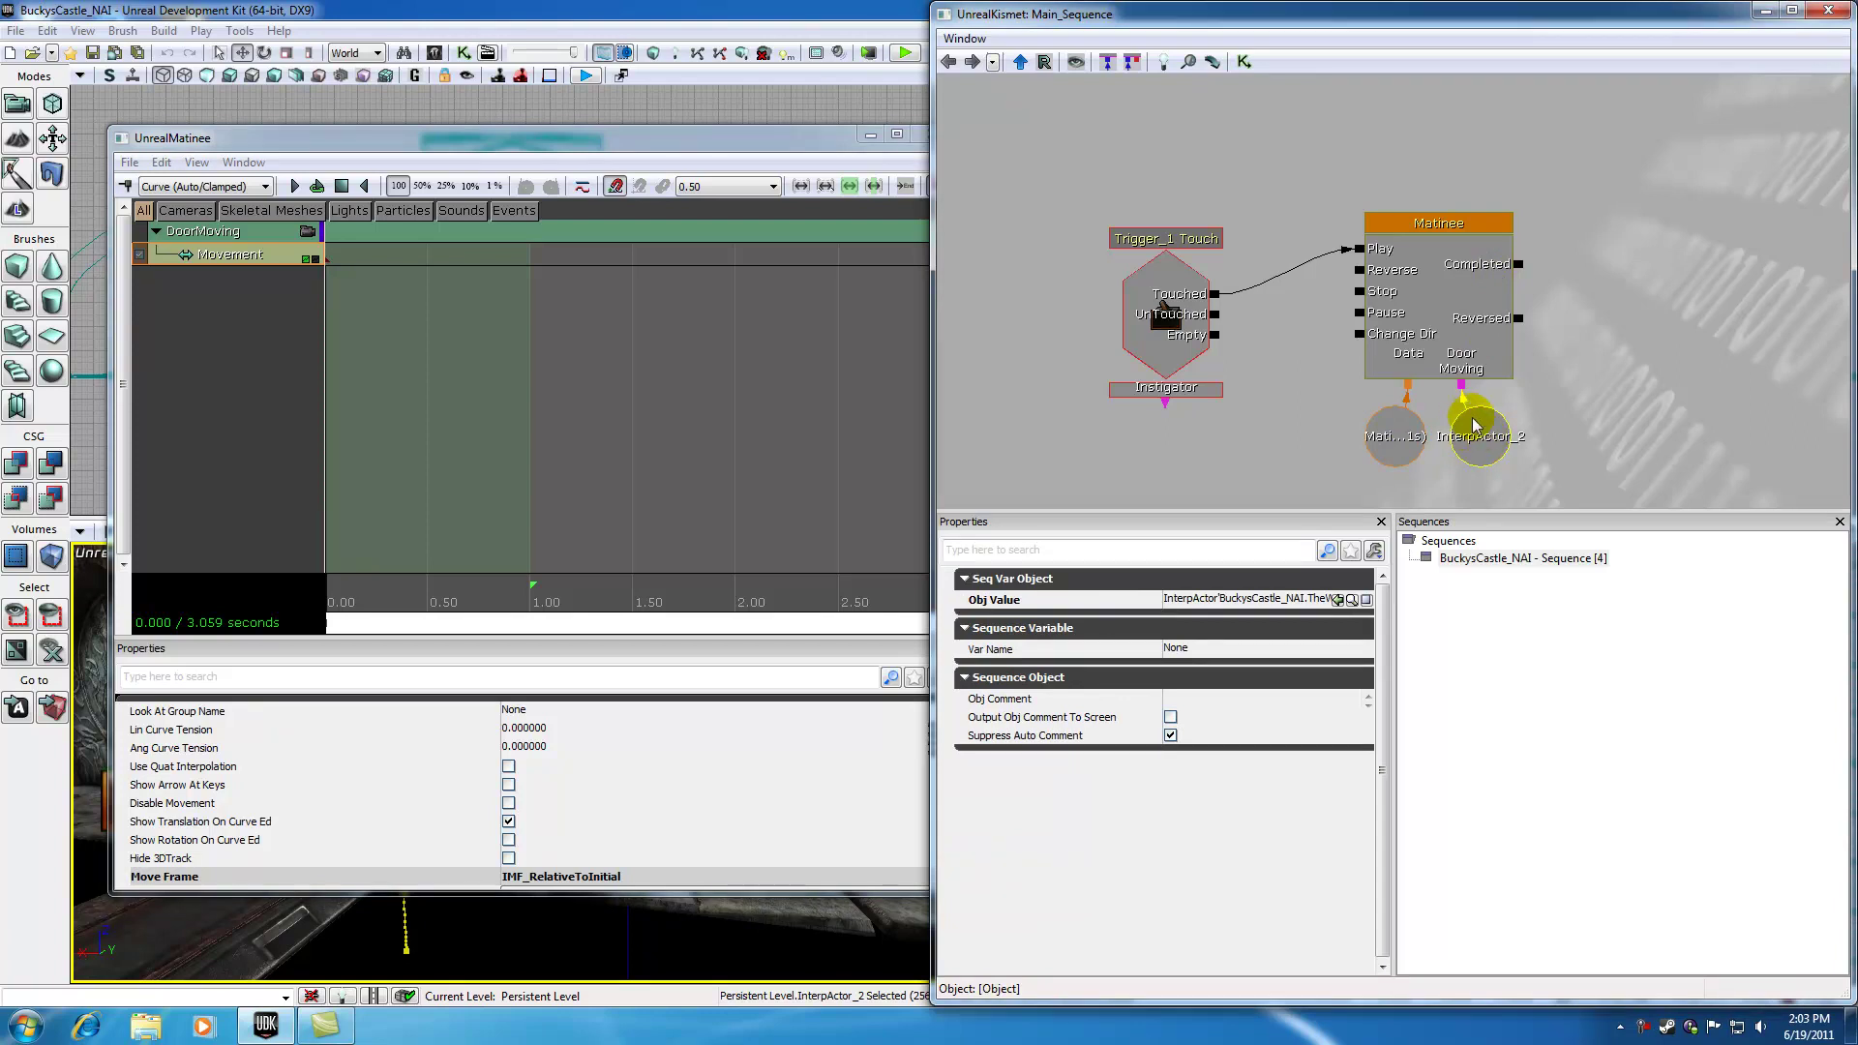
drag(665, 142, 1035, 123)
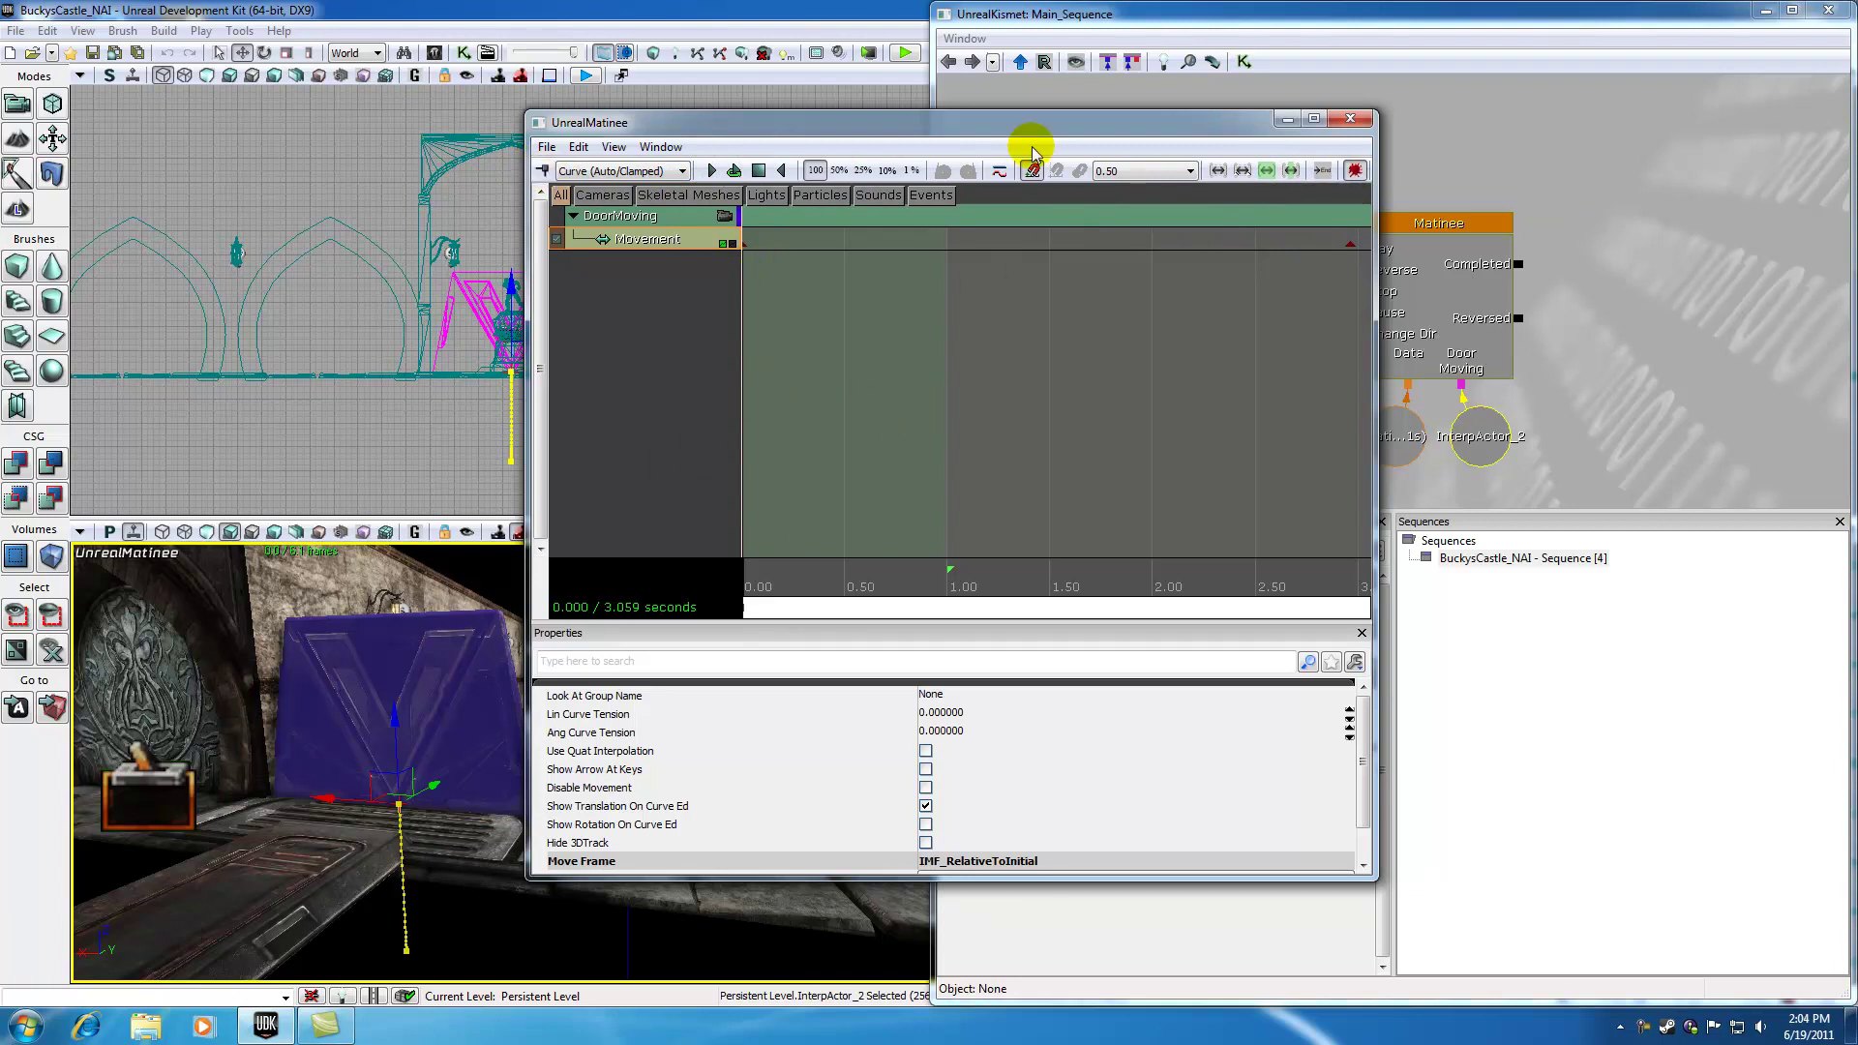
- Zoom out the timeline, remove the loop range, and key the Movement track at 1.00 s
scroll(891, 437, down, 3)
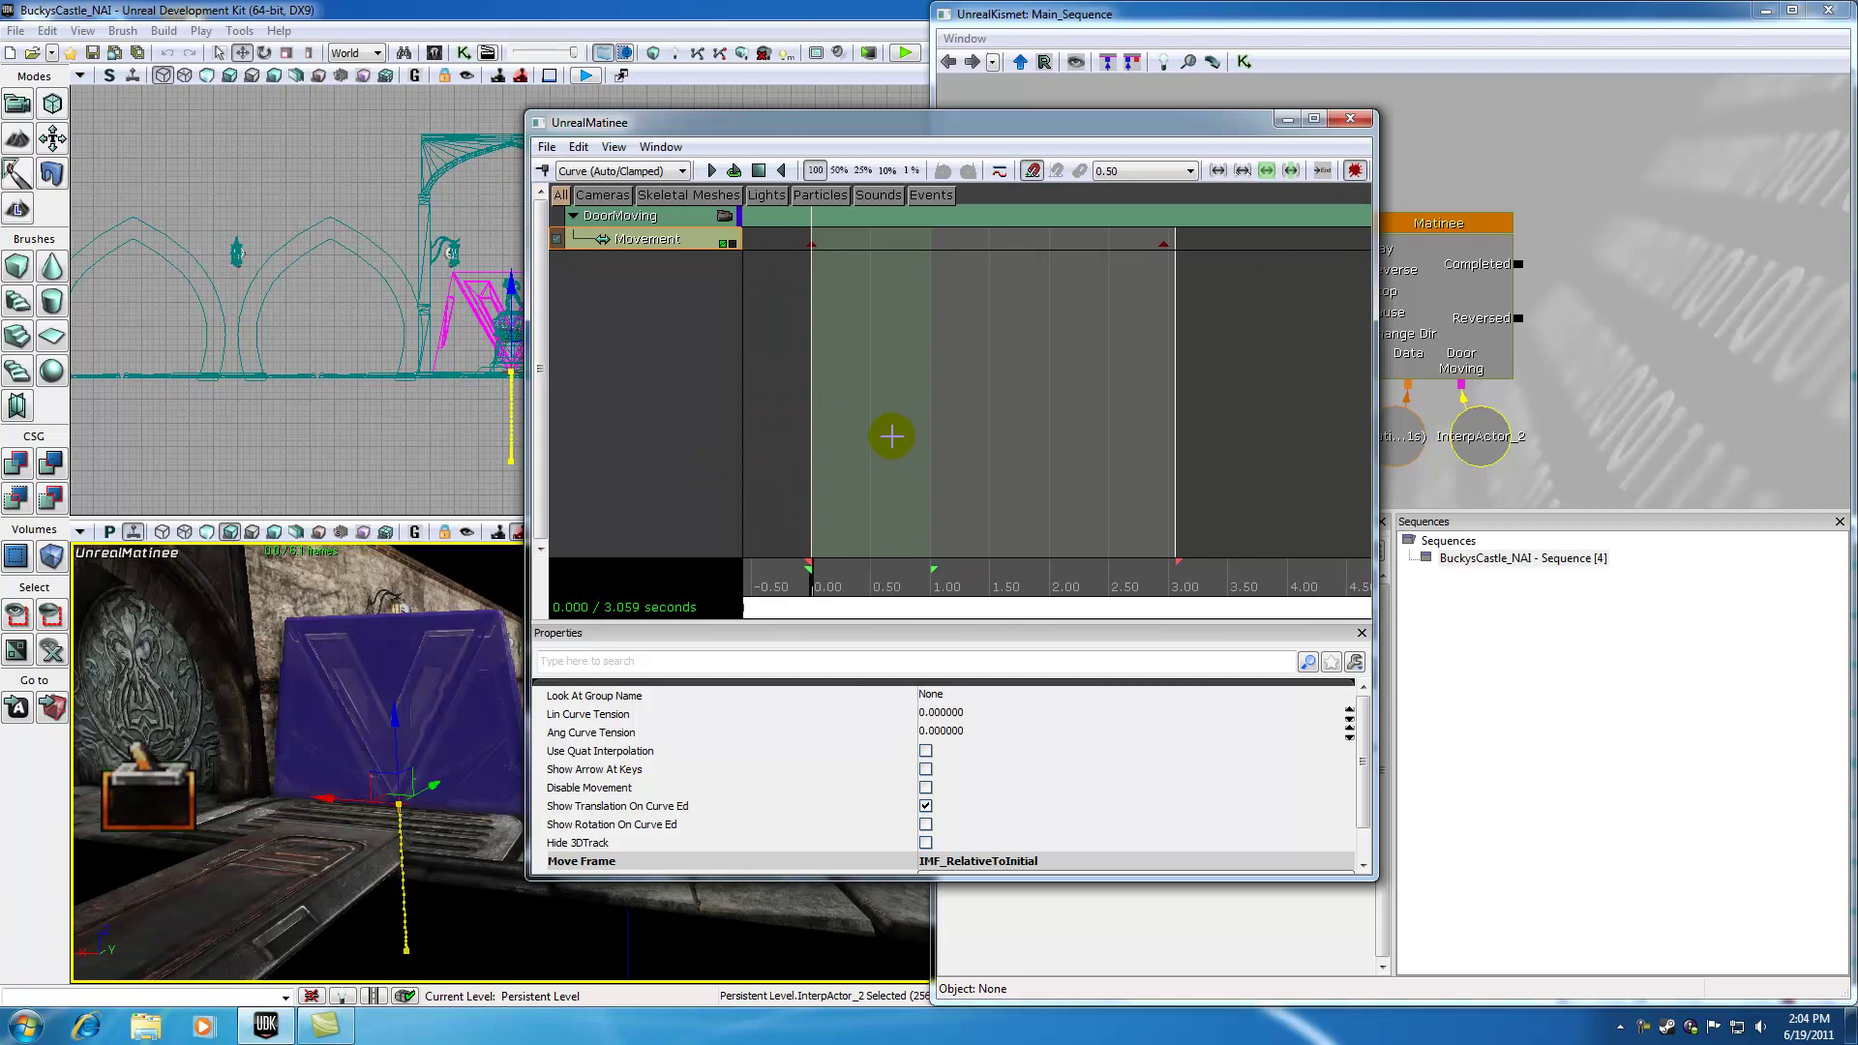
scroll(892, 437, down, 1)
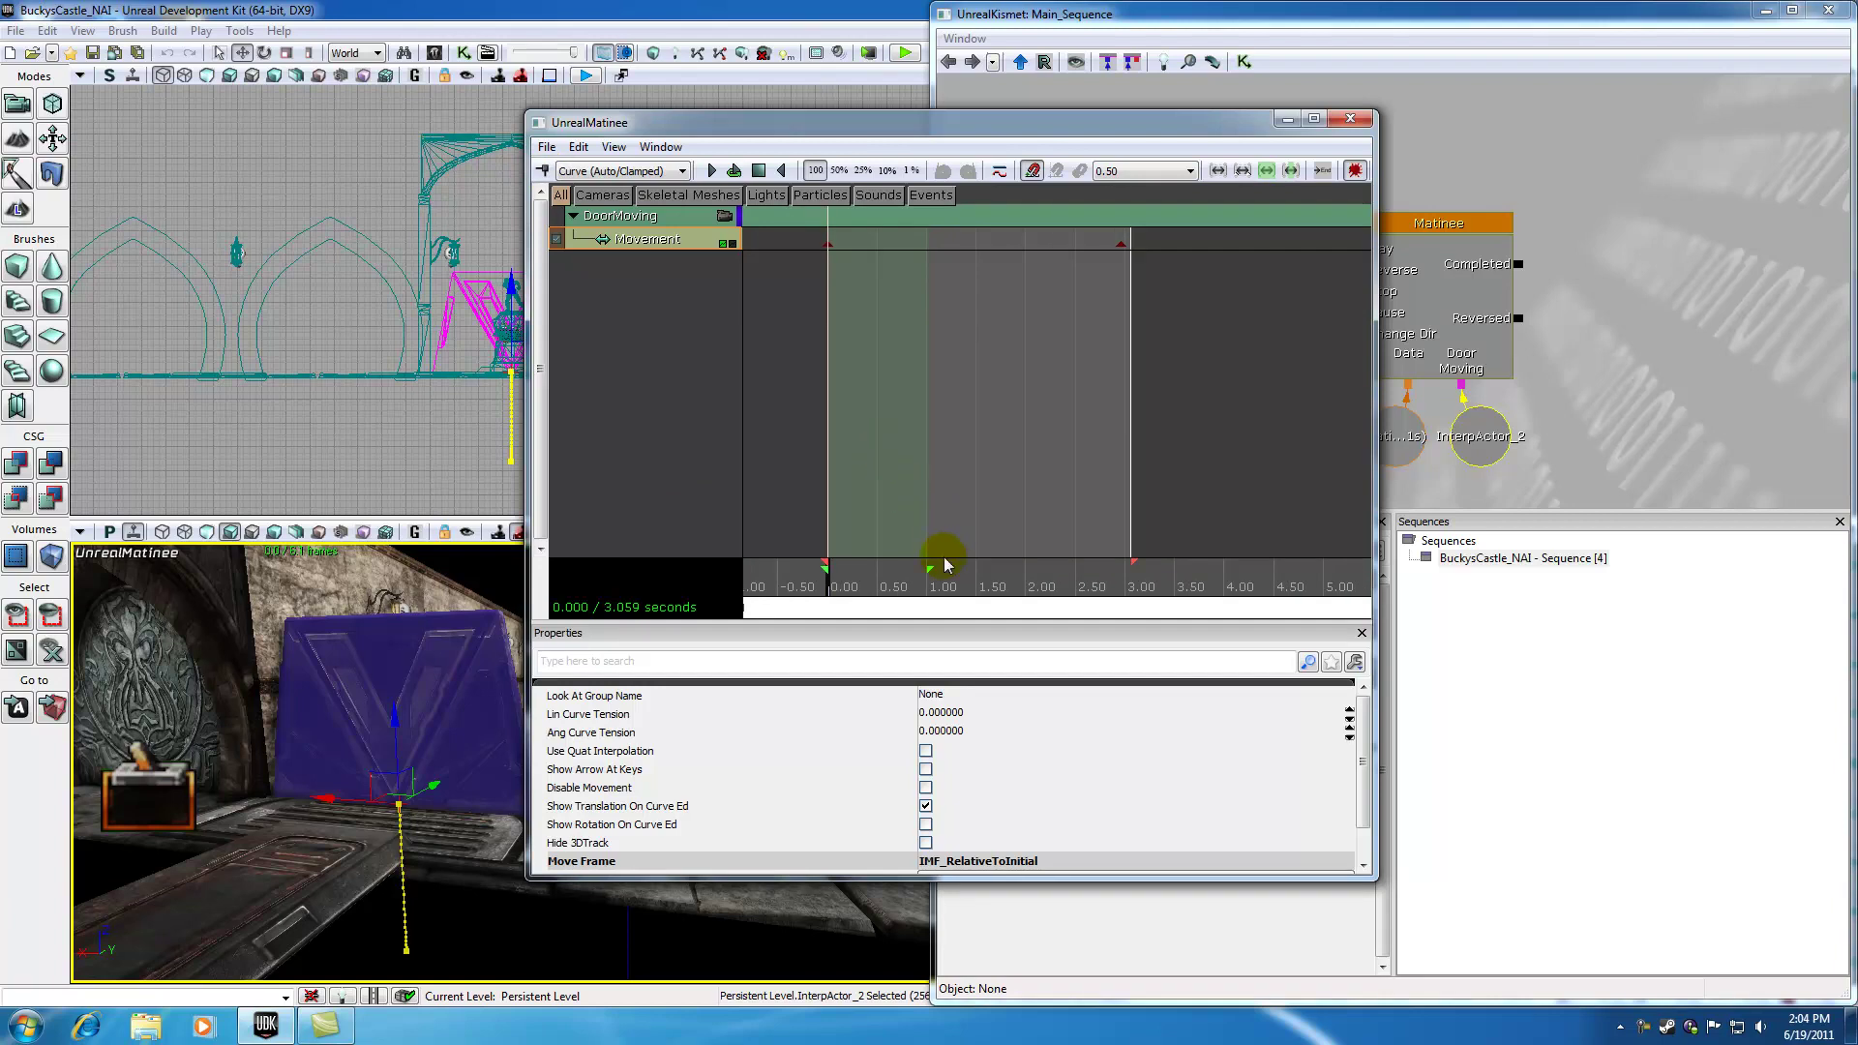
drag(929, 569, 767, 569)
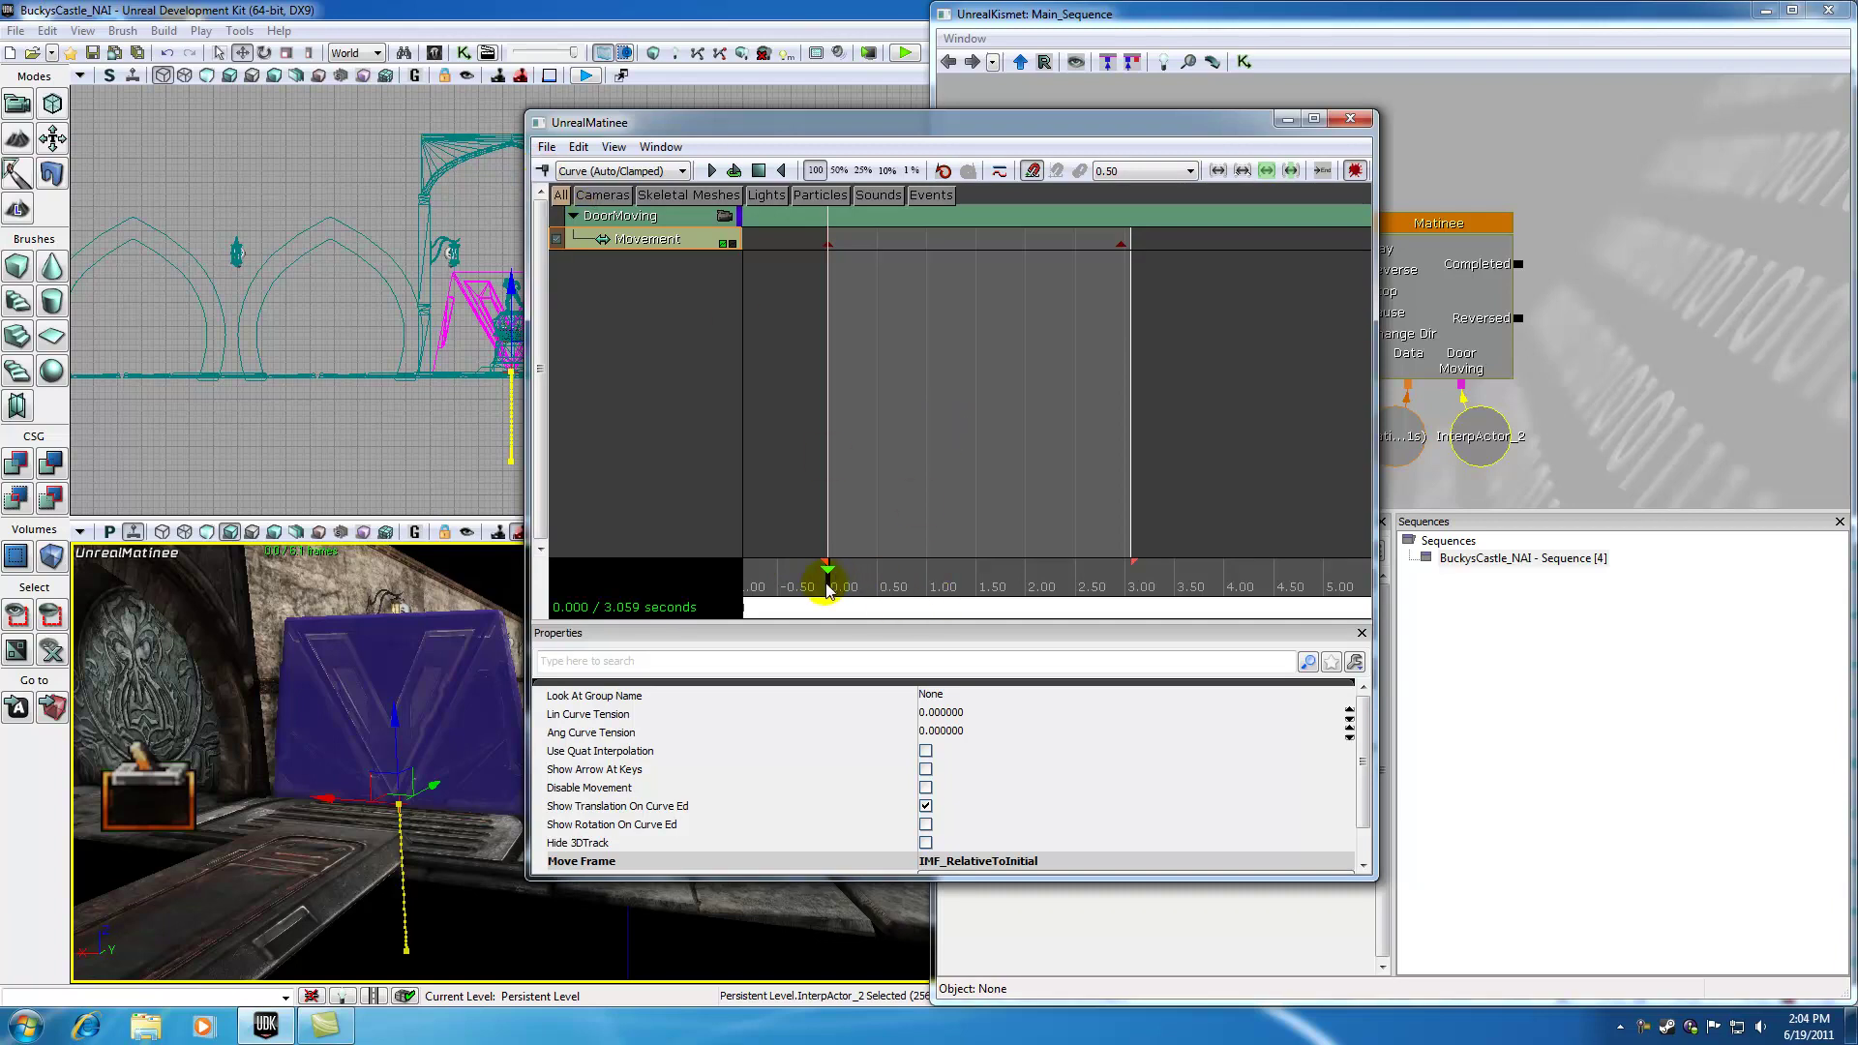
drag(830, 587, 950, 587)
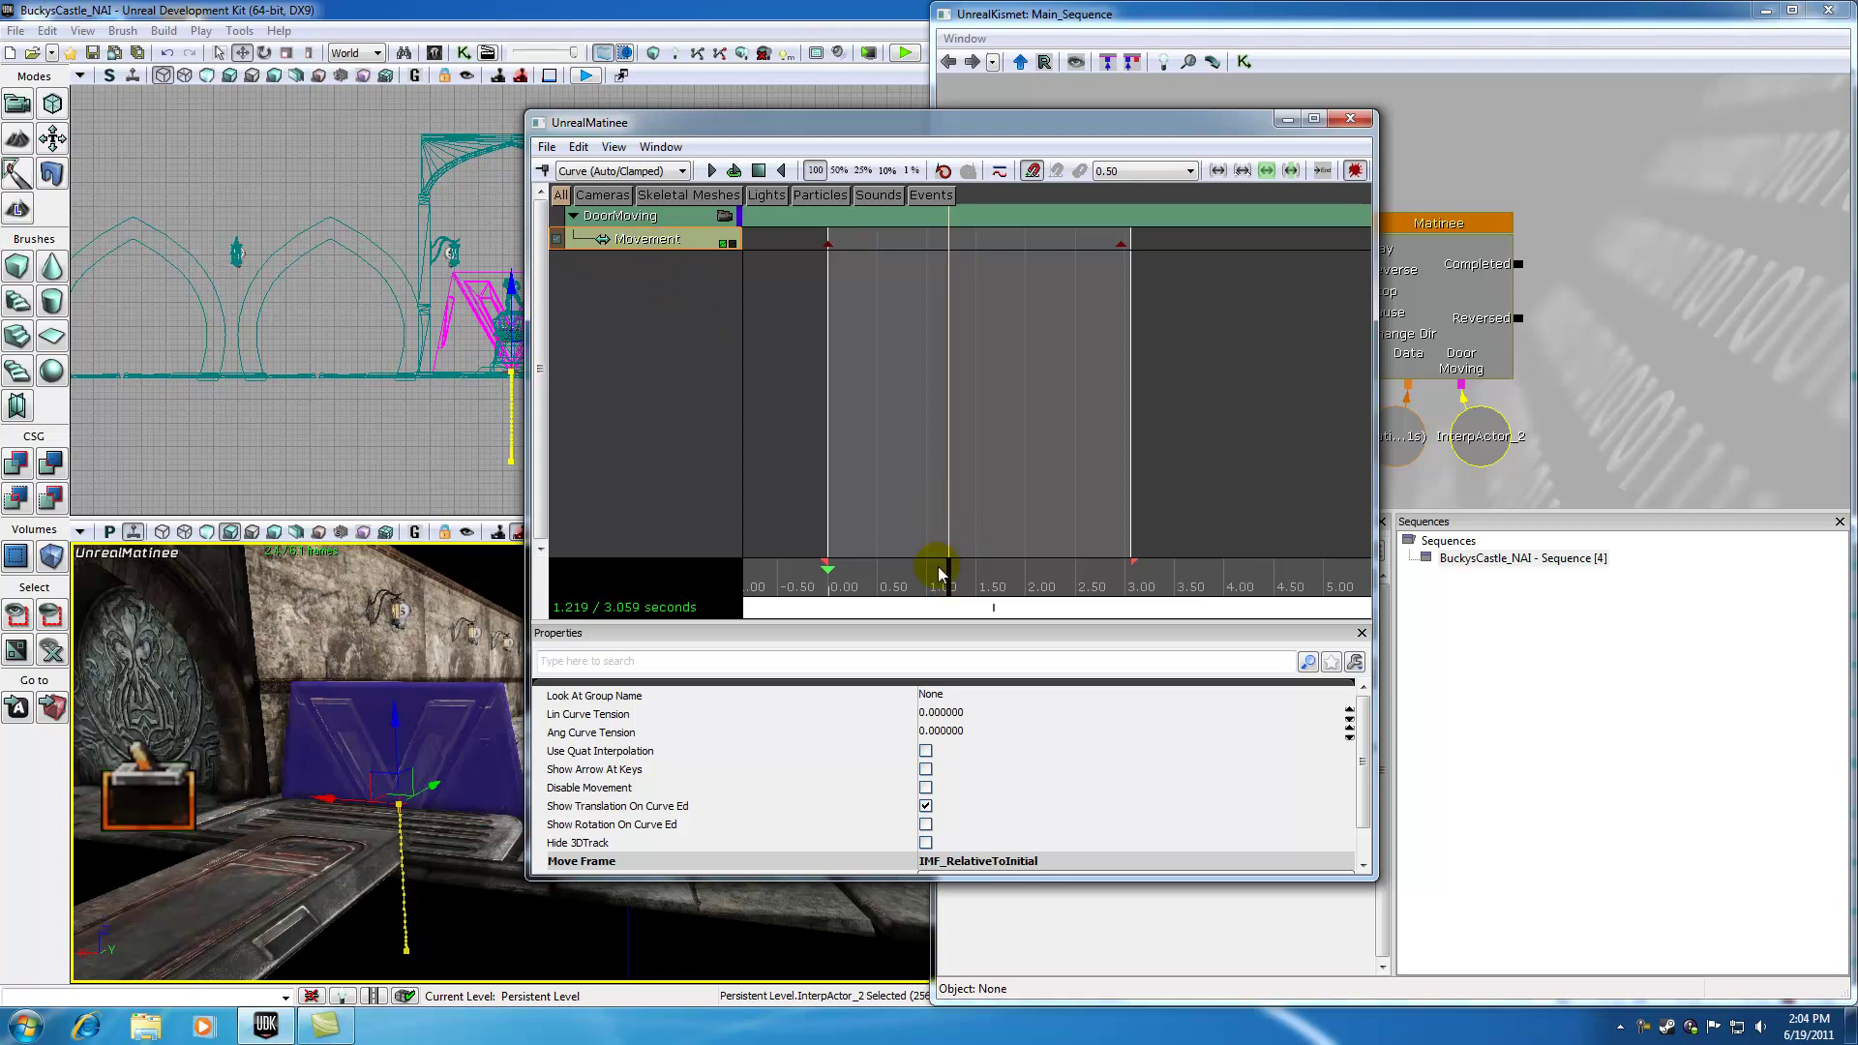
key(Return)
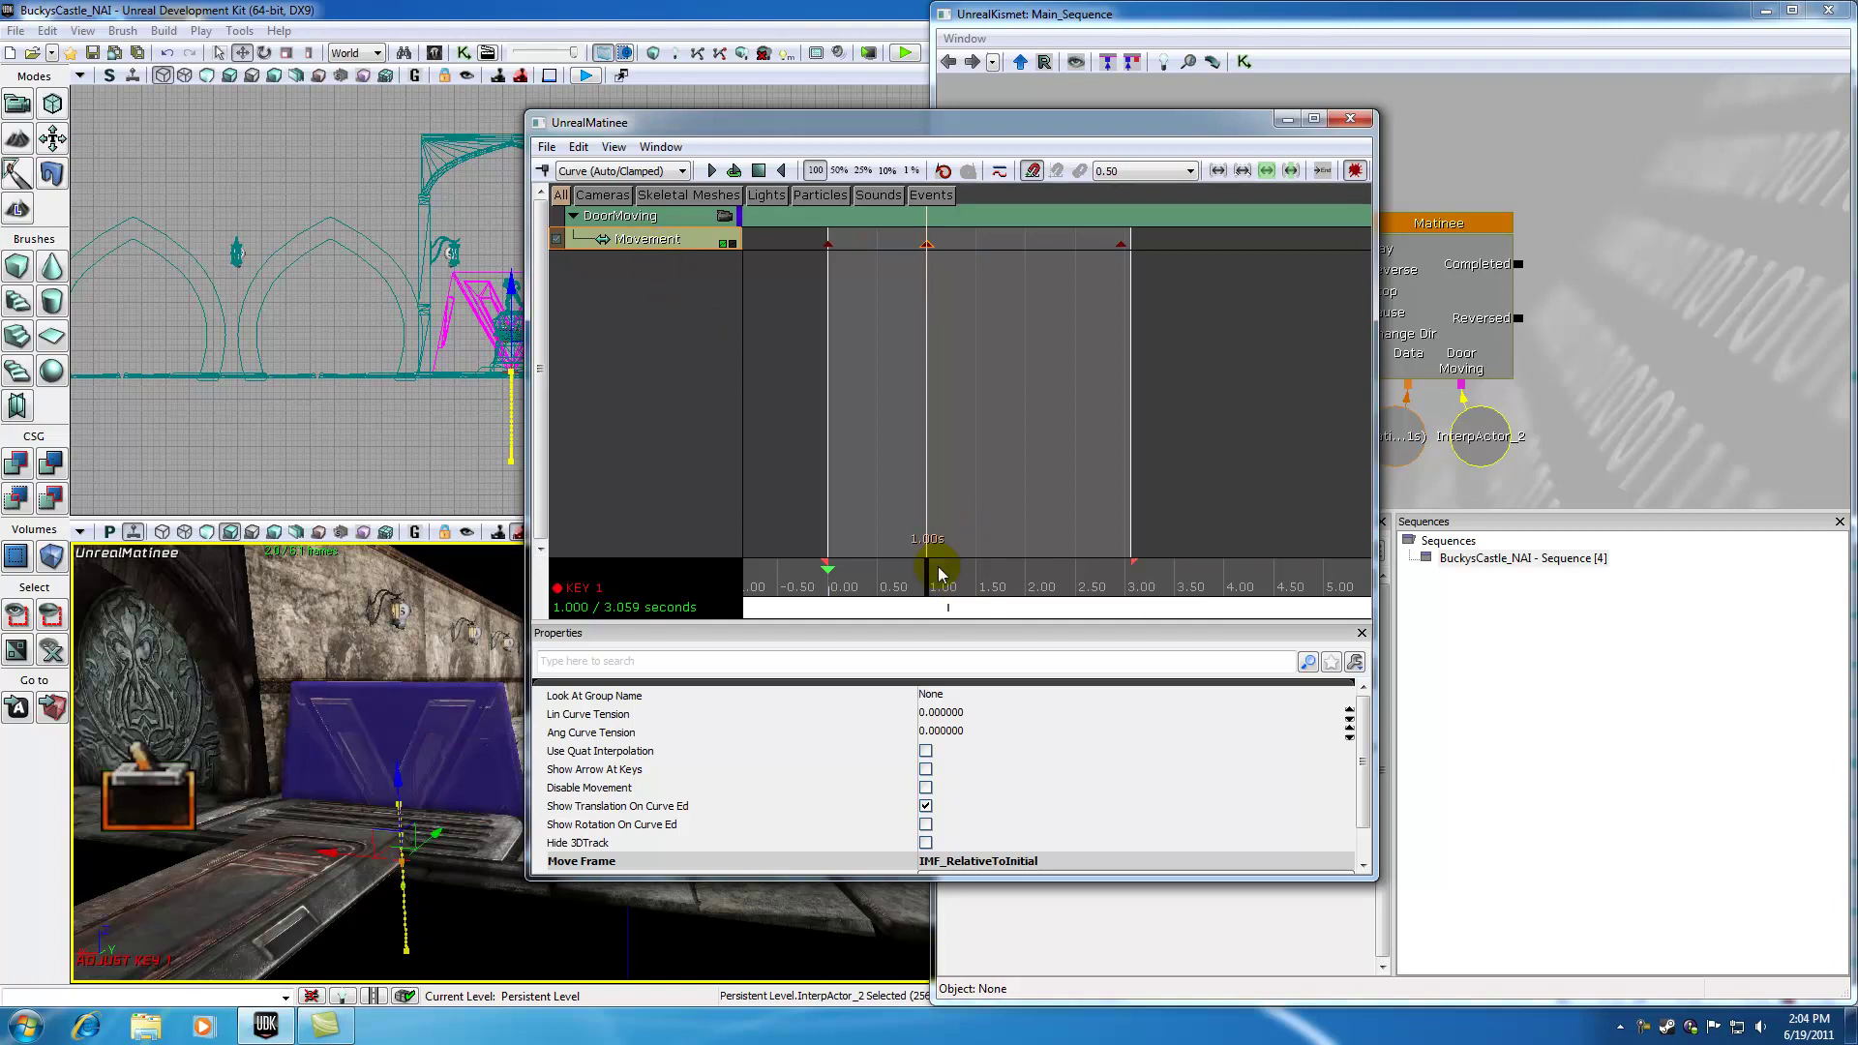
- Delete the 1.00 s key, re-add and delete it again, leaving the interp mode unchanged
right_click(925, 244)
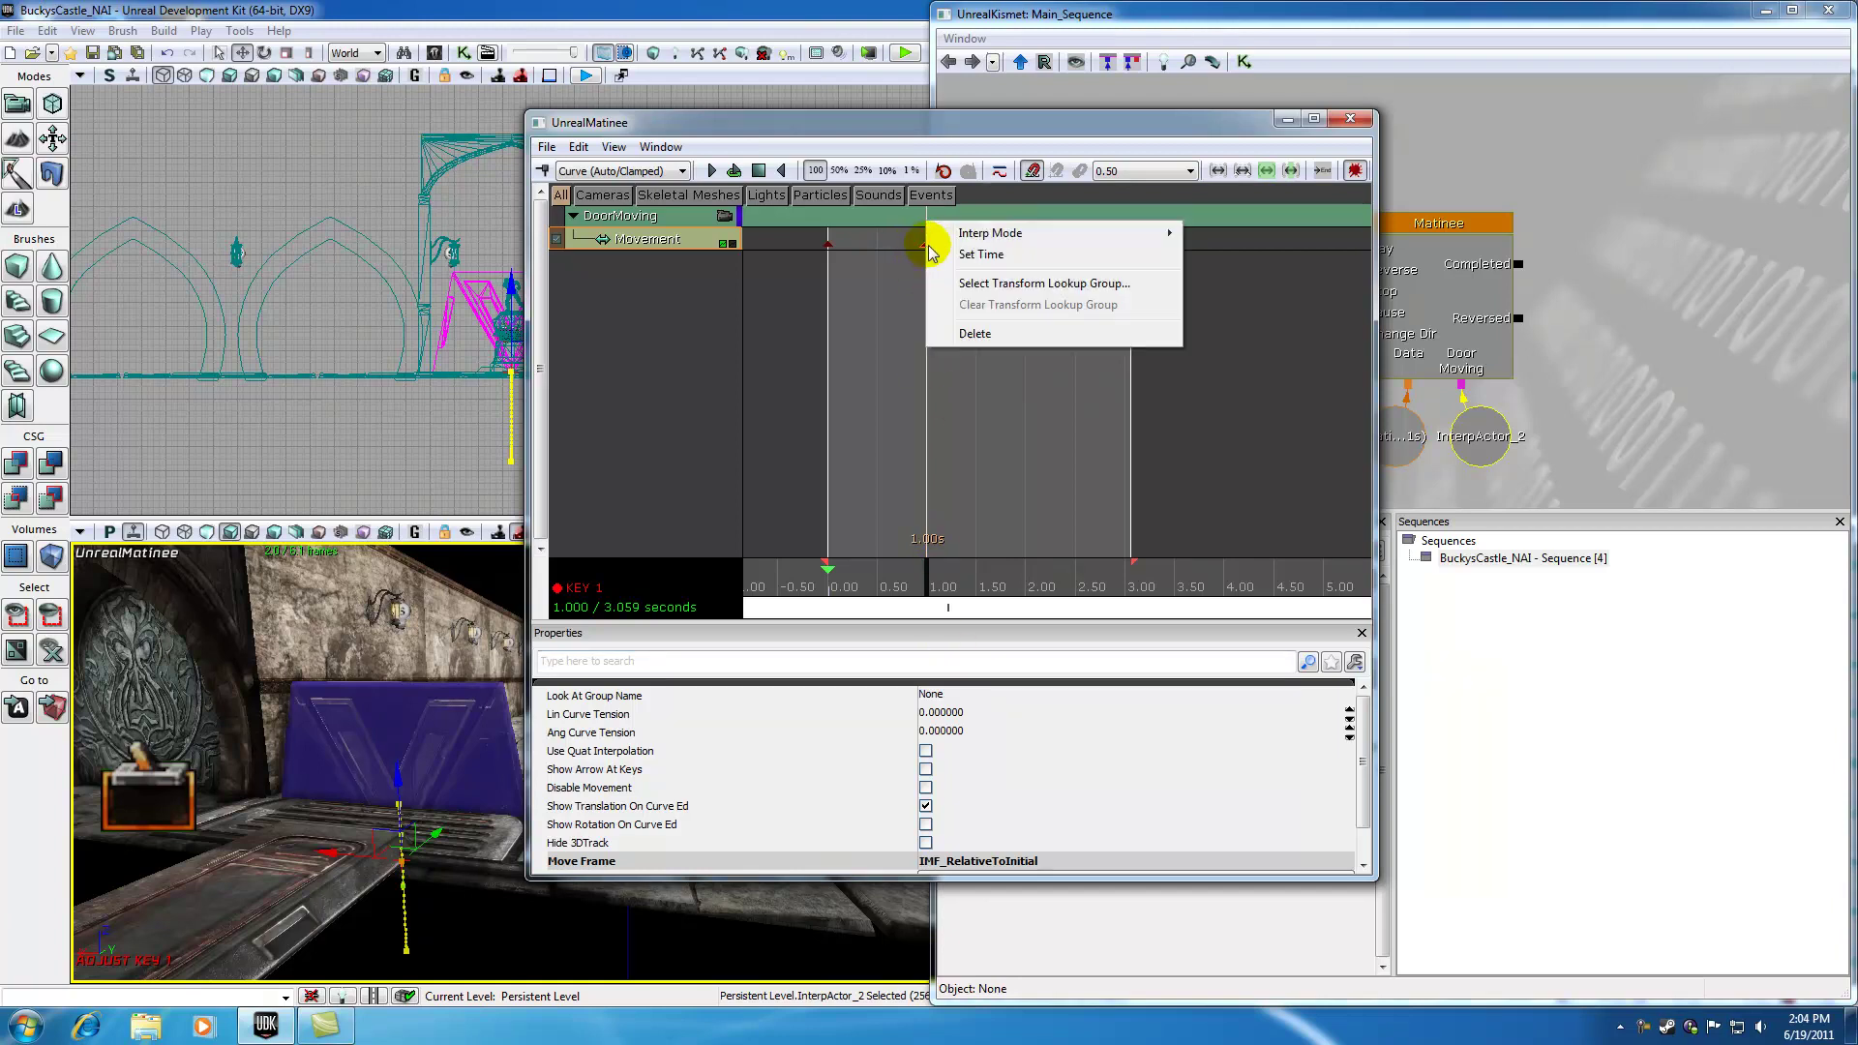
click(972, 333)
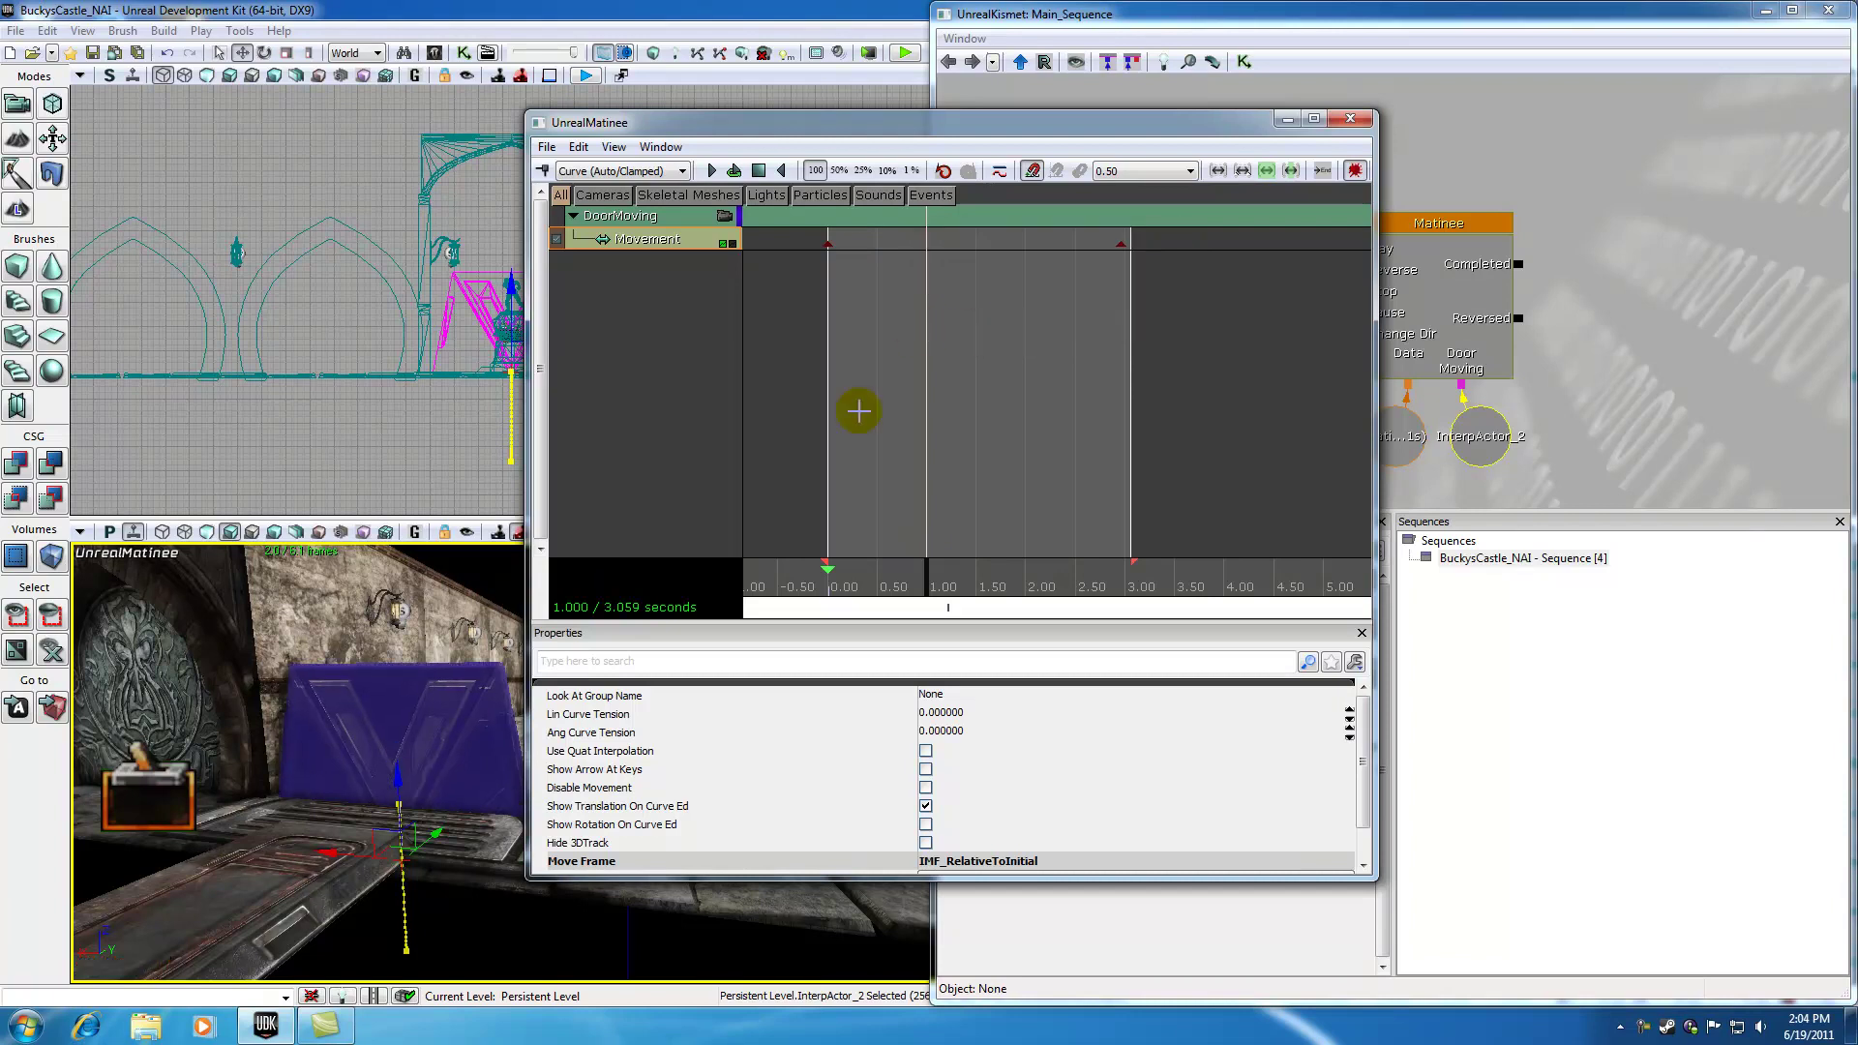
click(542, 172)
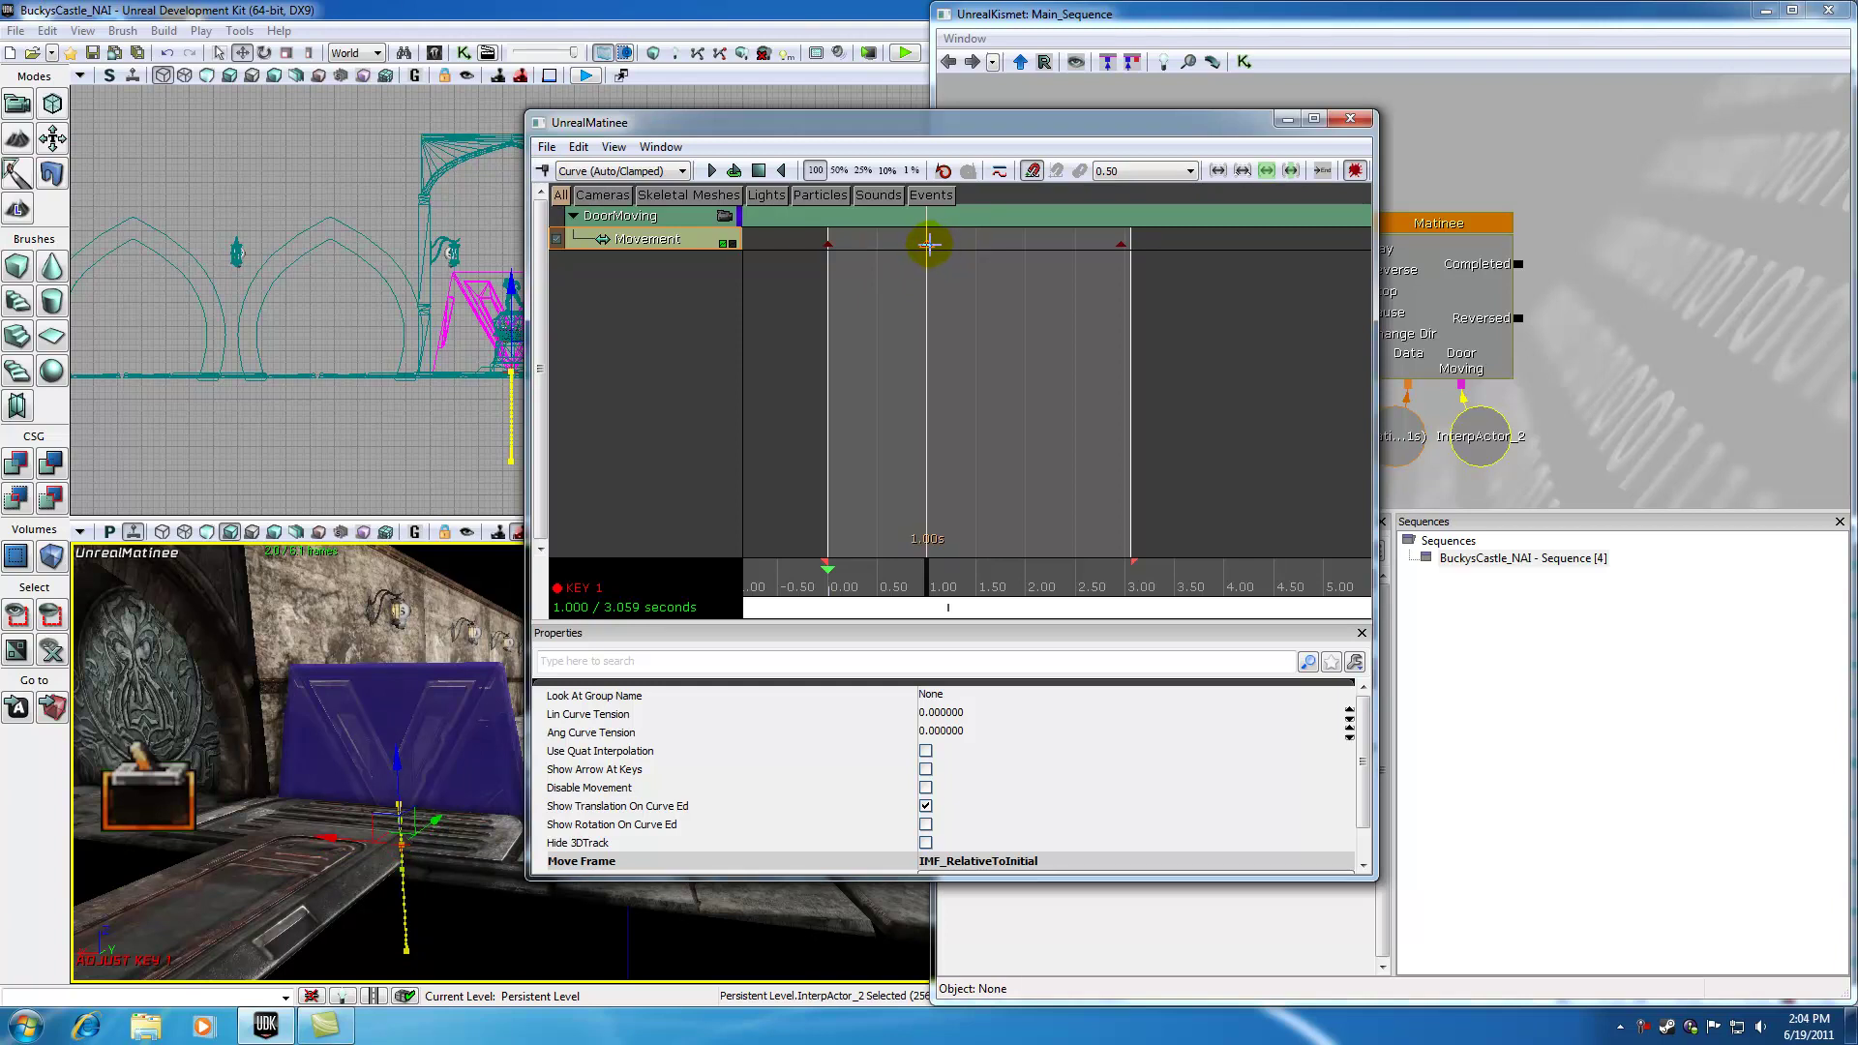
right_click(928, 245)
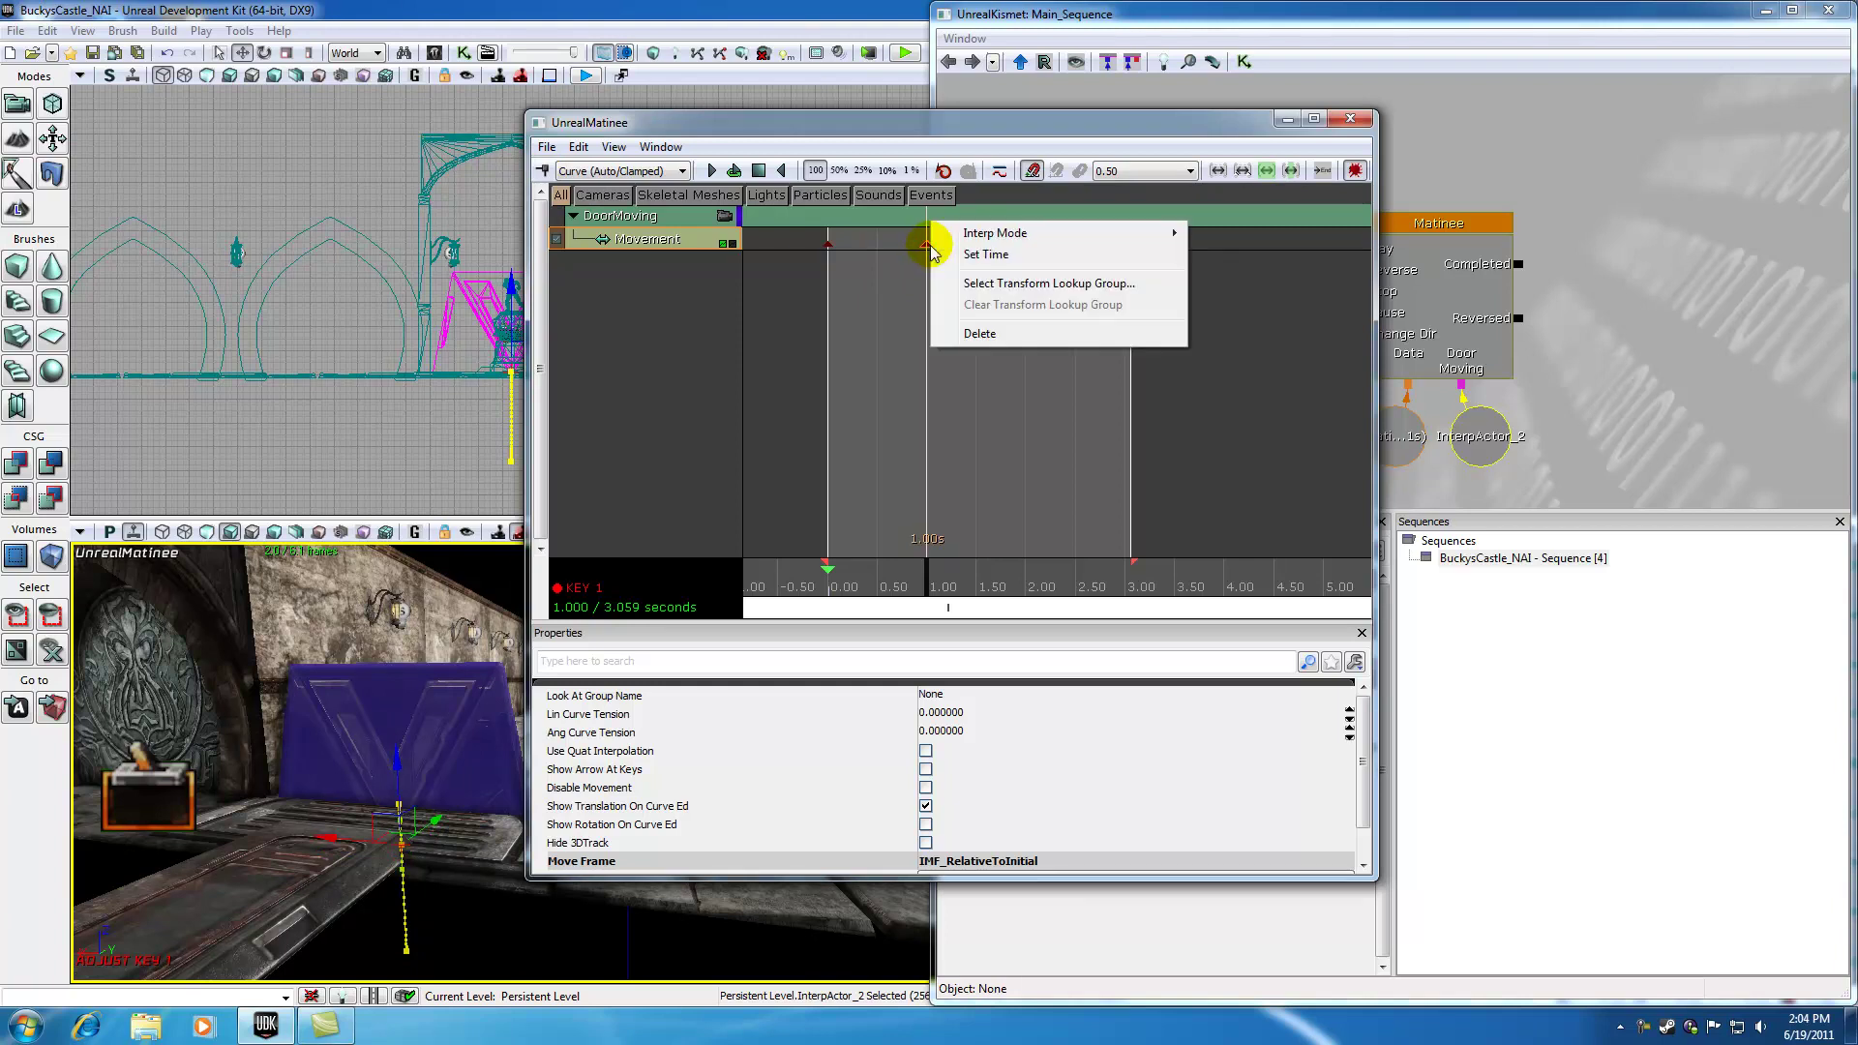
click(975, 335)
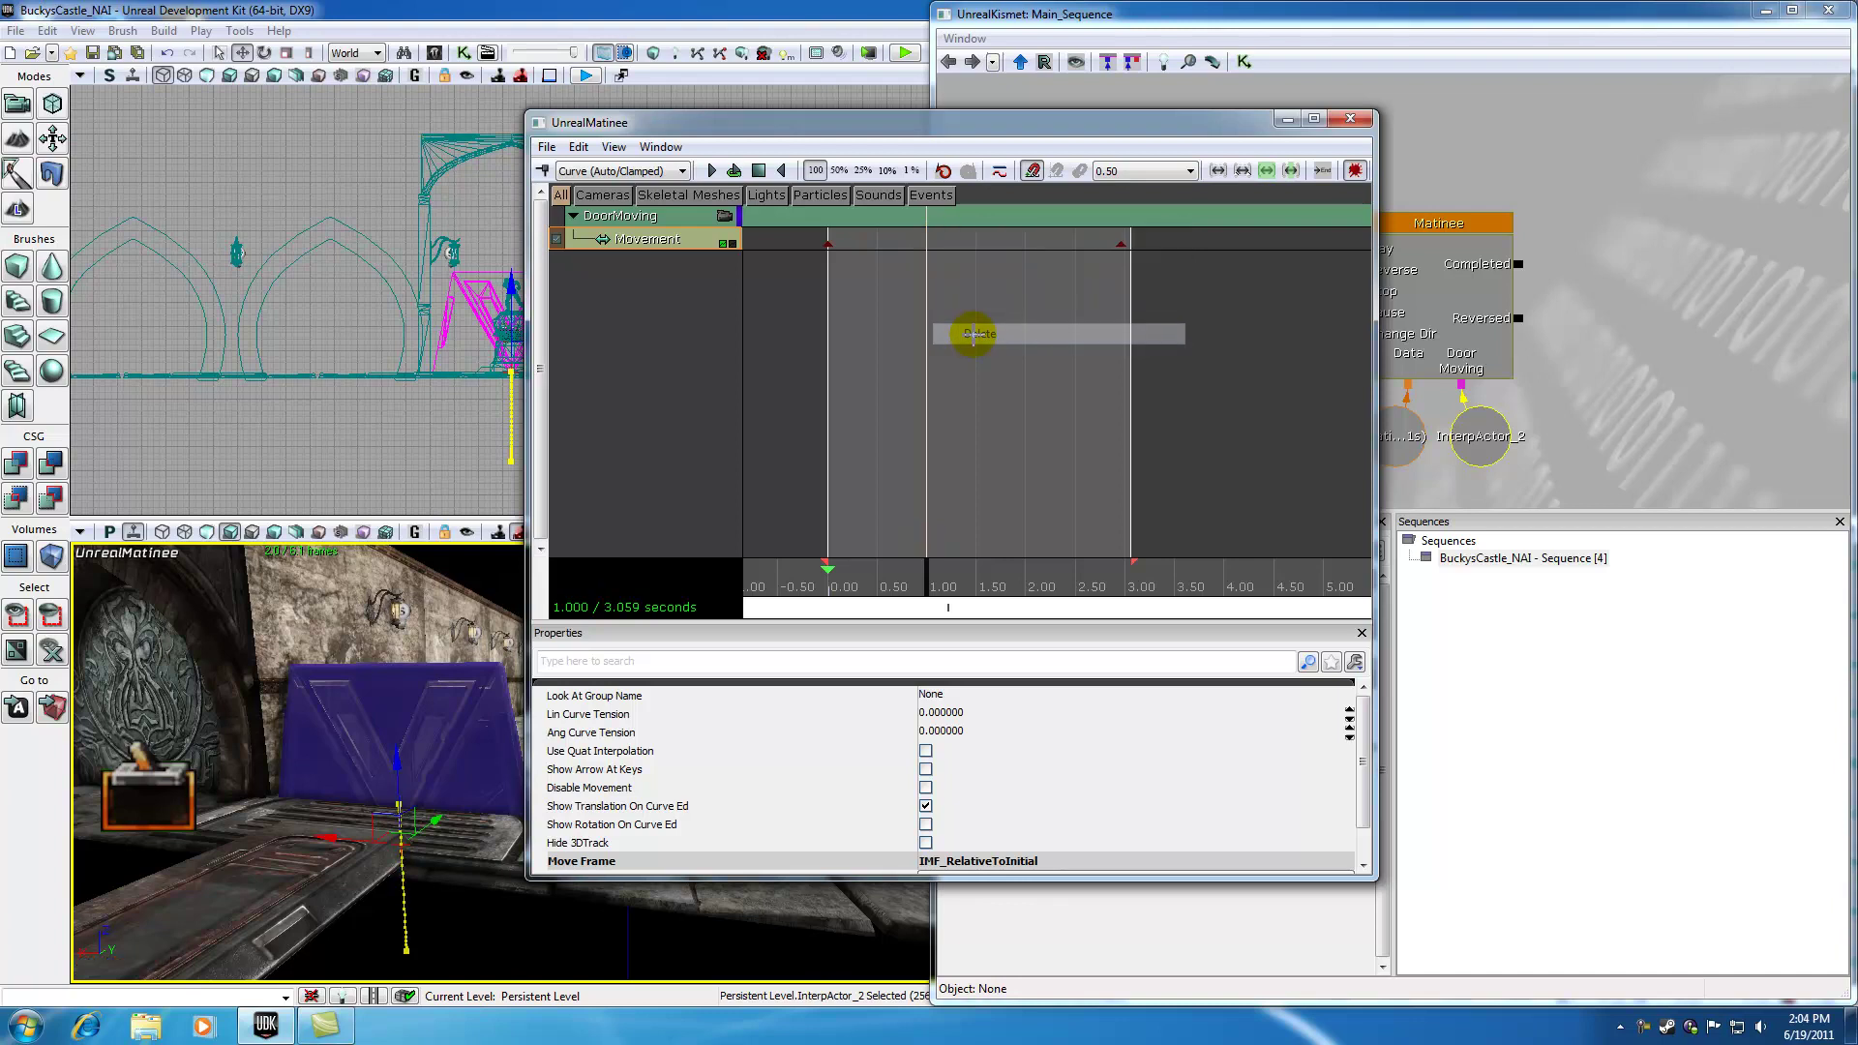
click(683, 173)
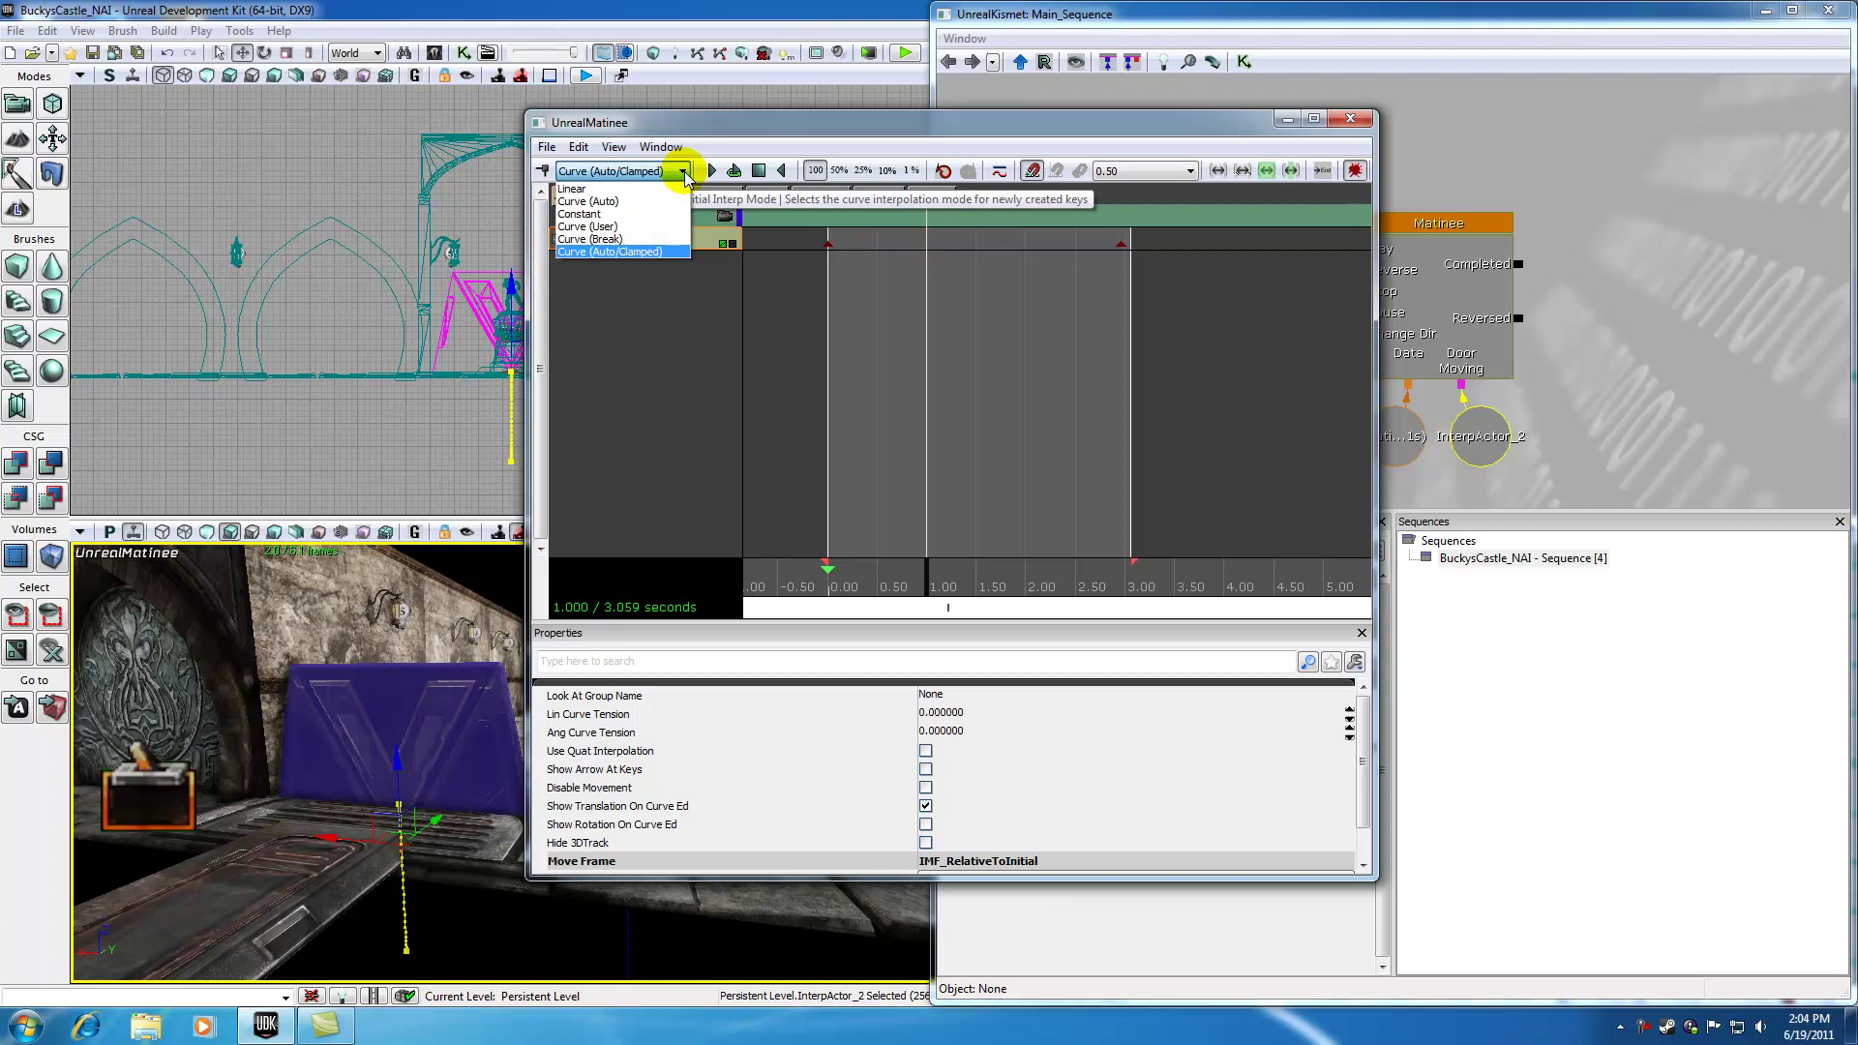
click(683, 172)
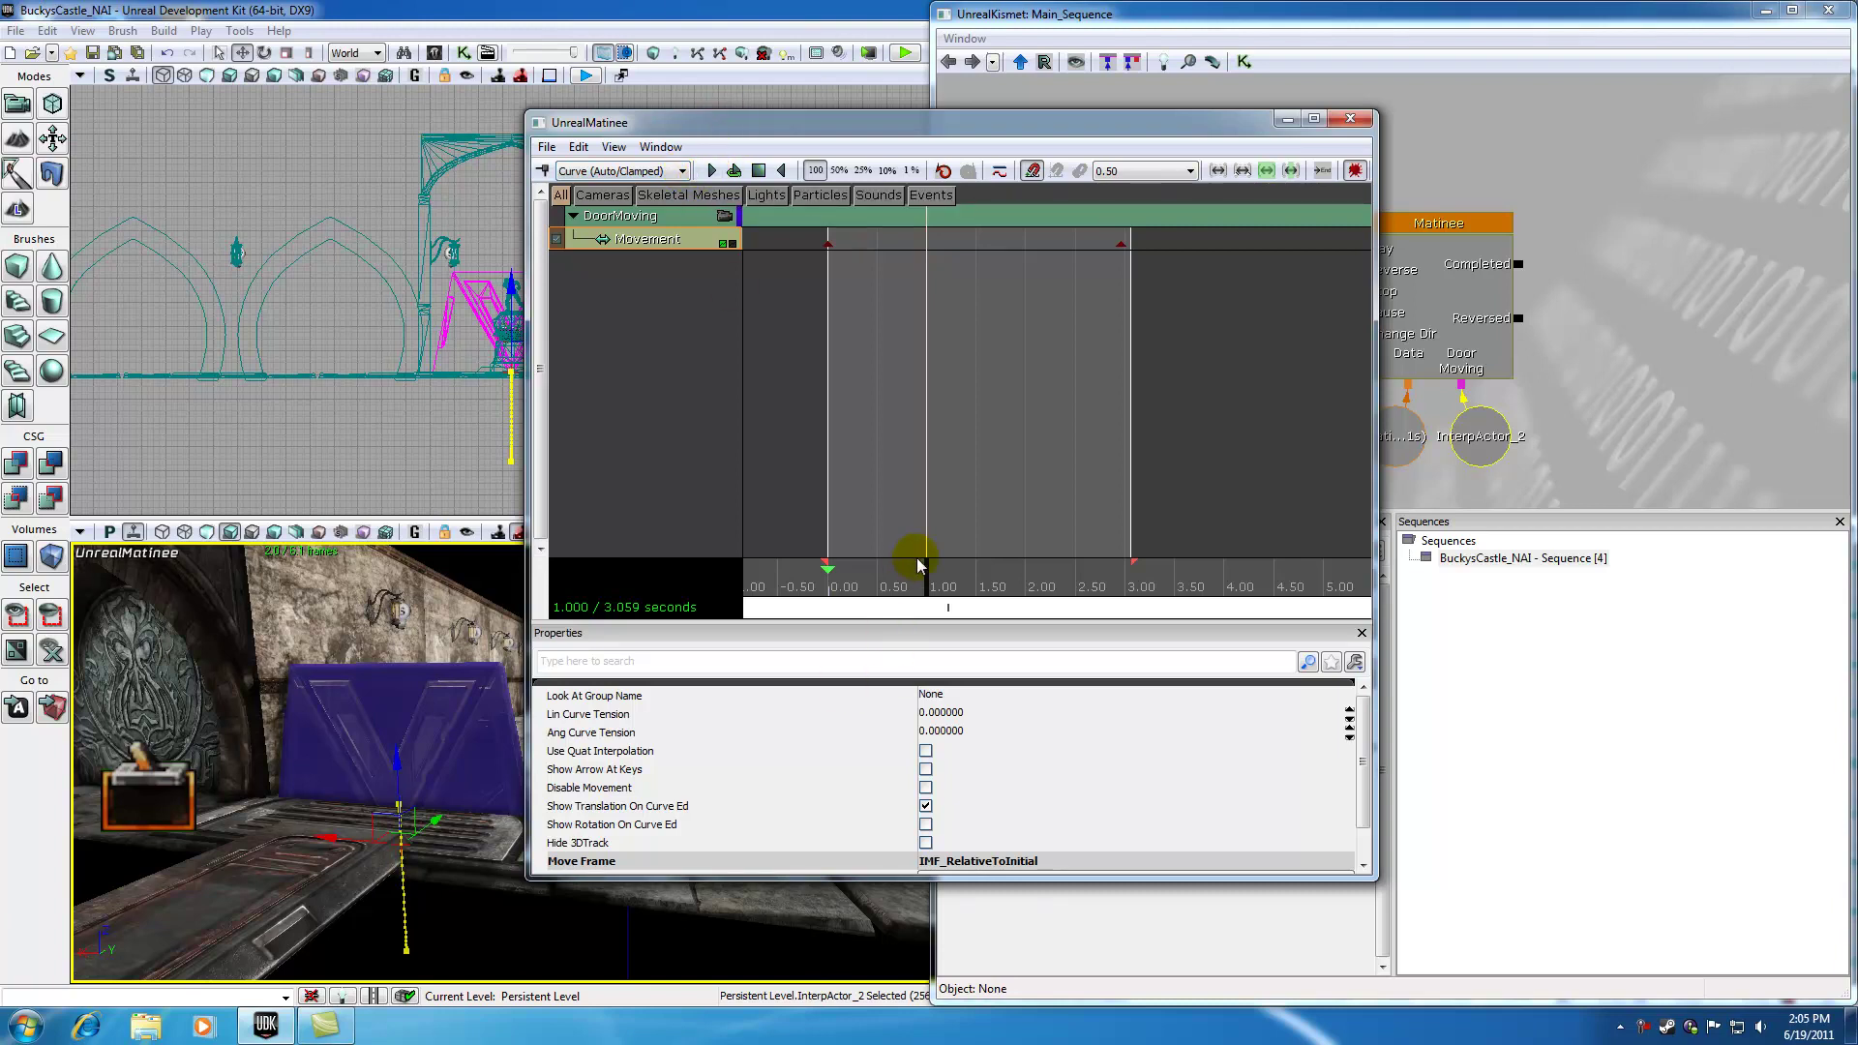
- Rewind to 0 s, play the door opening forward twice, then play it in reverse
drag(926, 571, 829, 569)
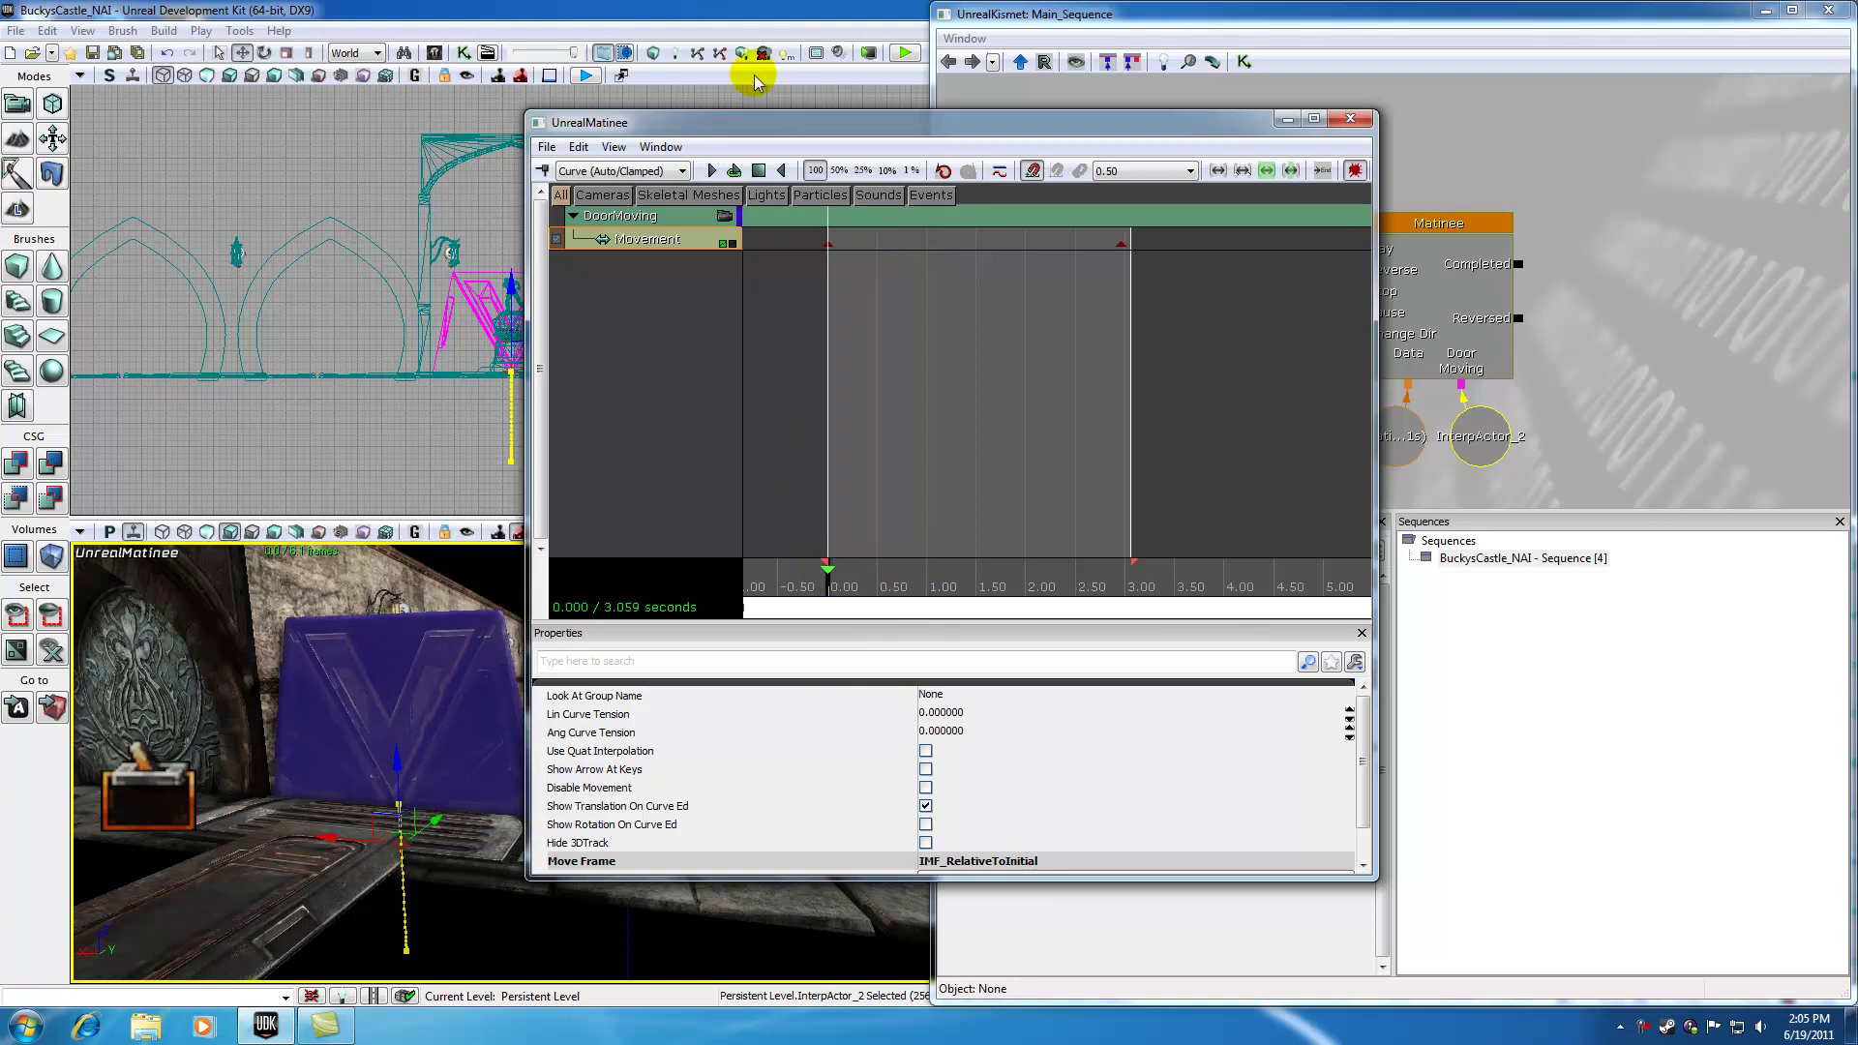
click(712, 171)
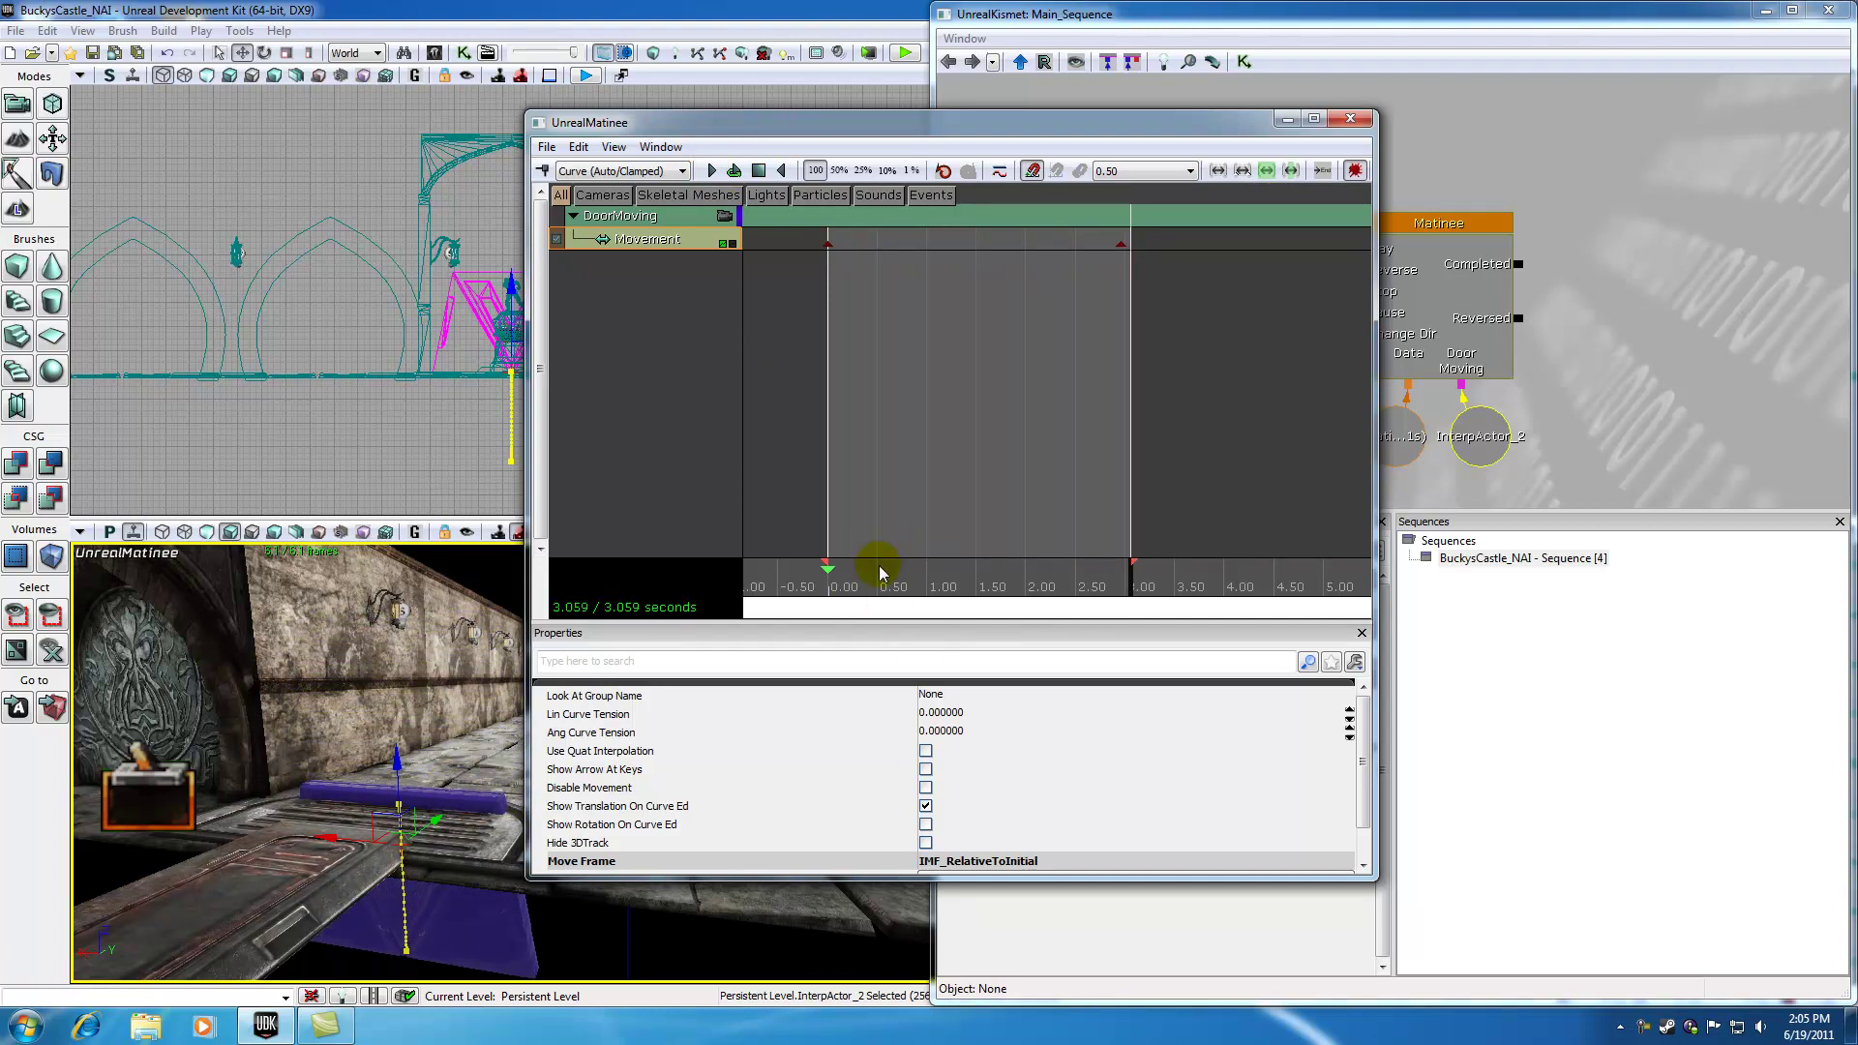
drag(883, 571, 780, 571)
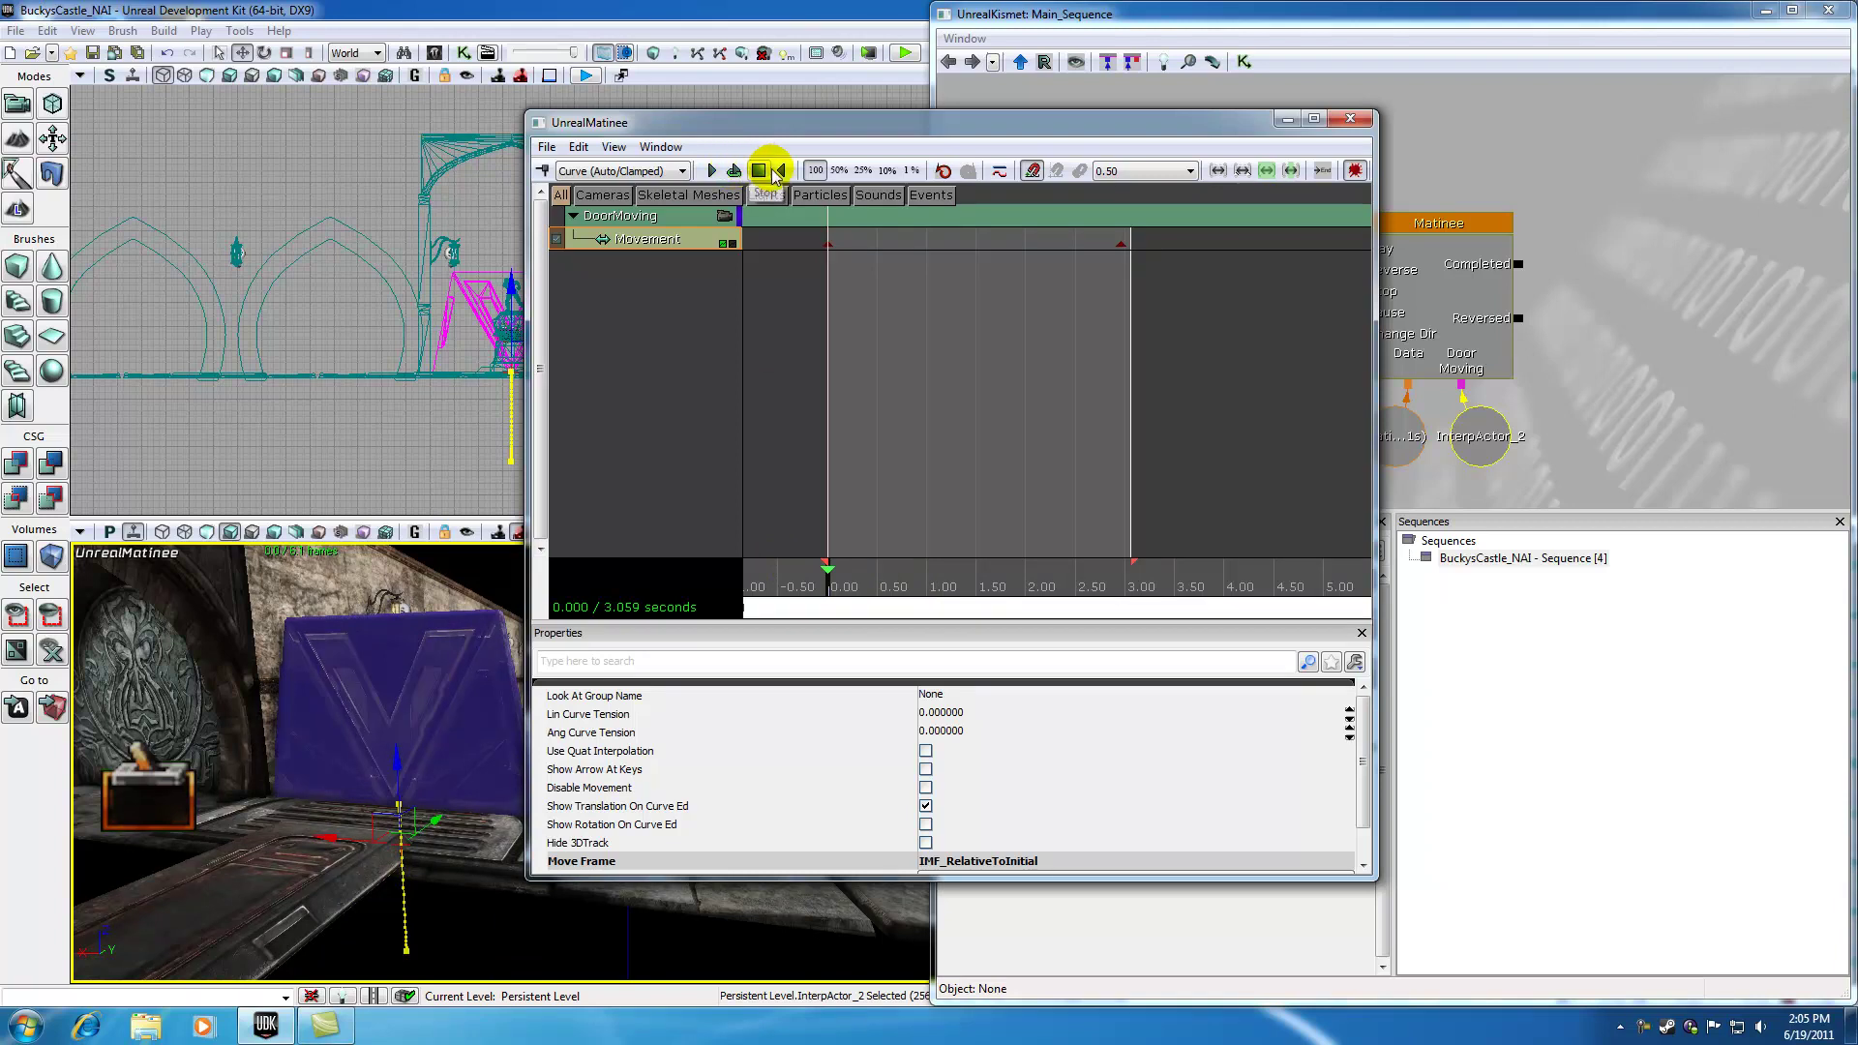
click(713, 172)
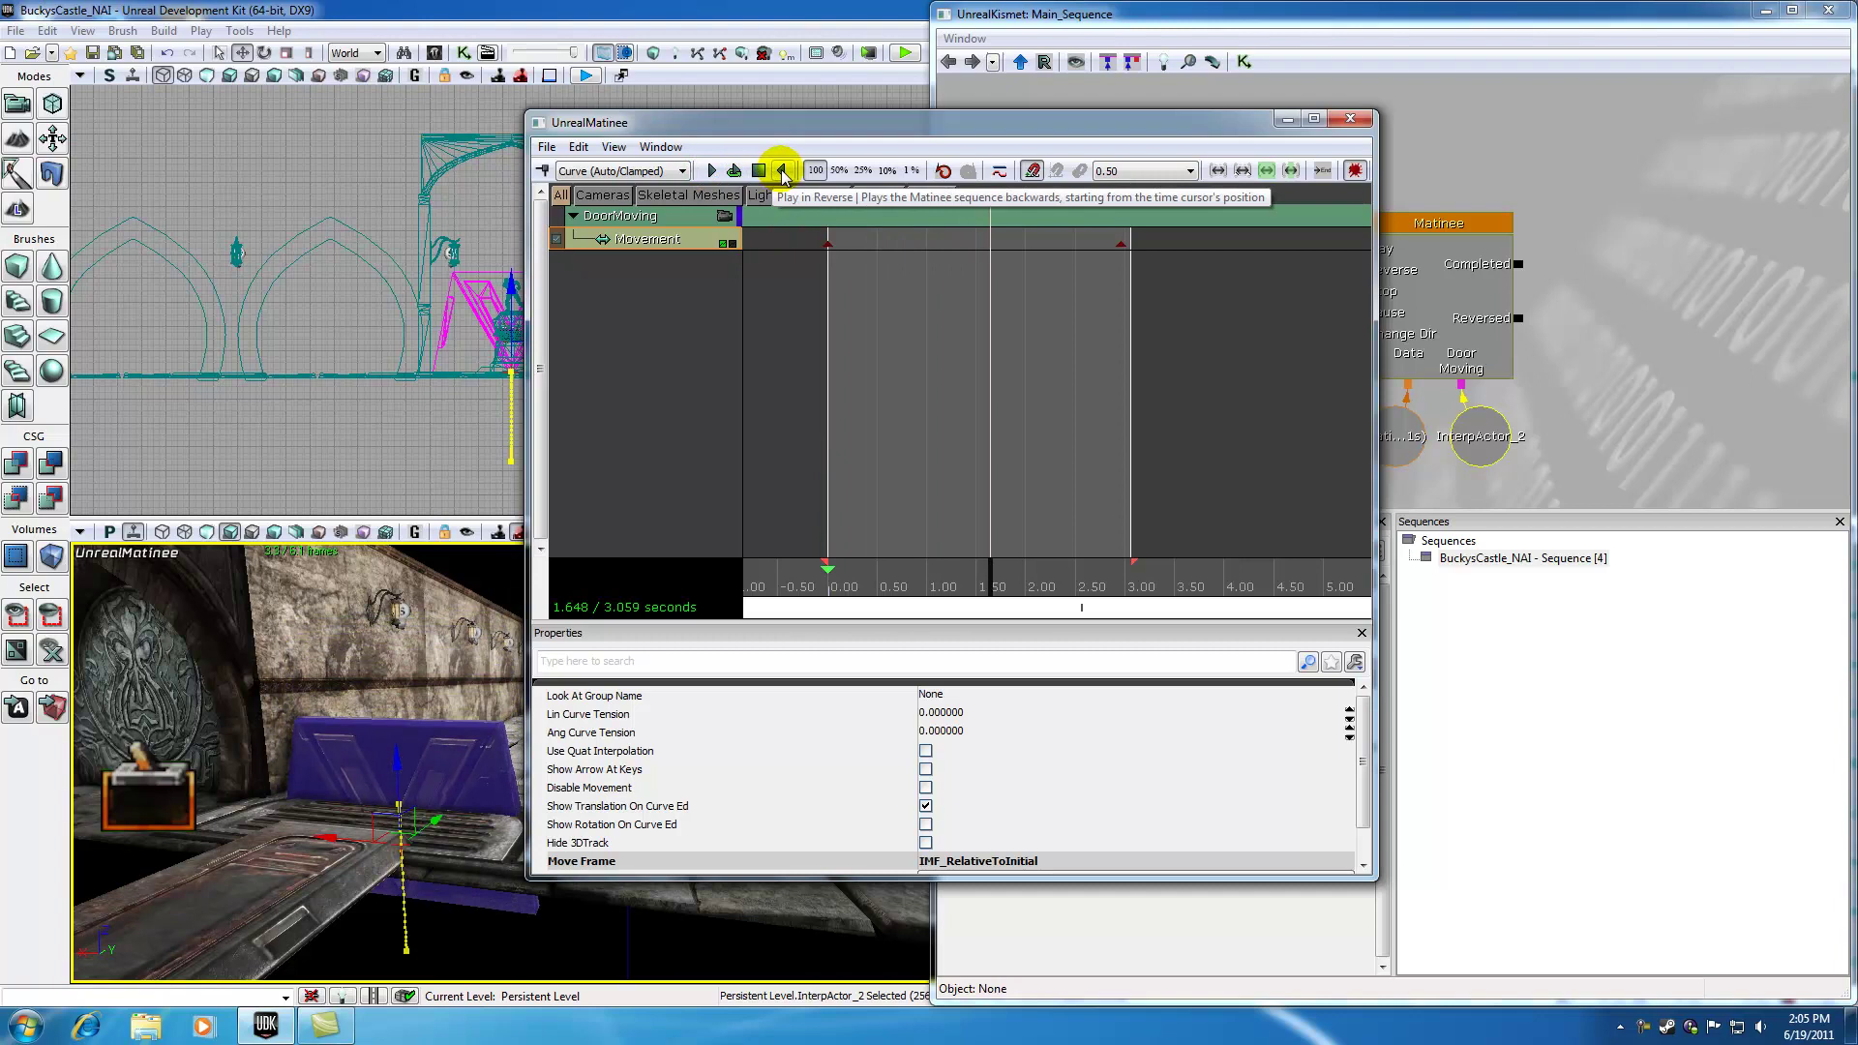
click(782, 172)
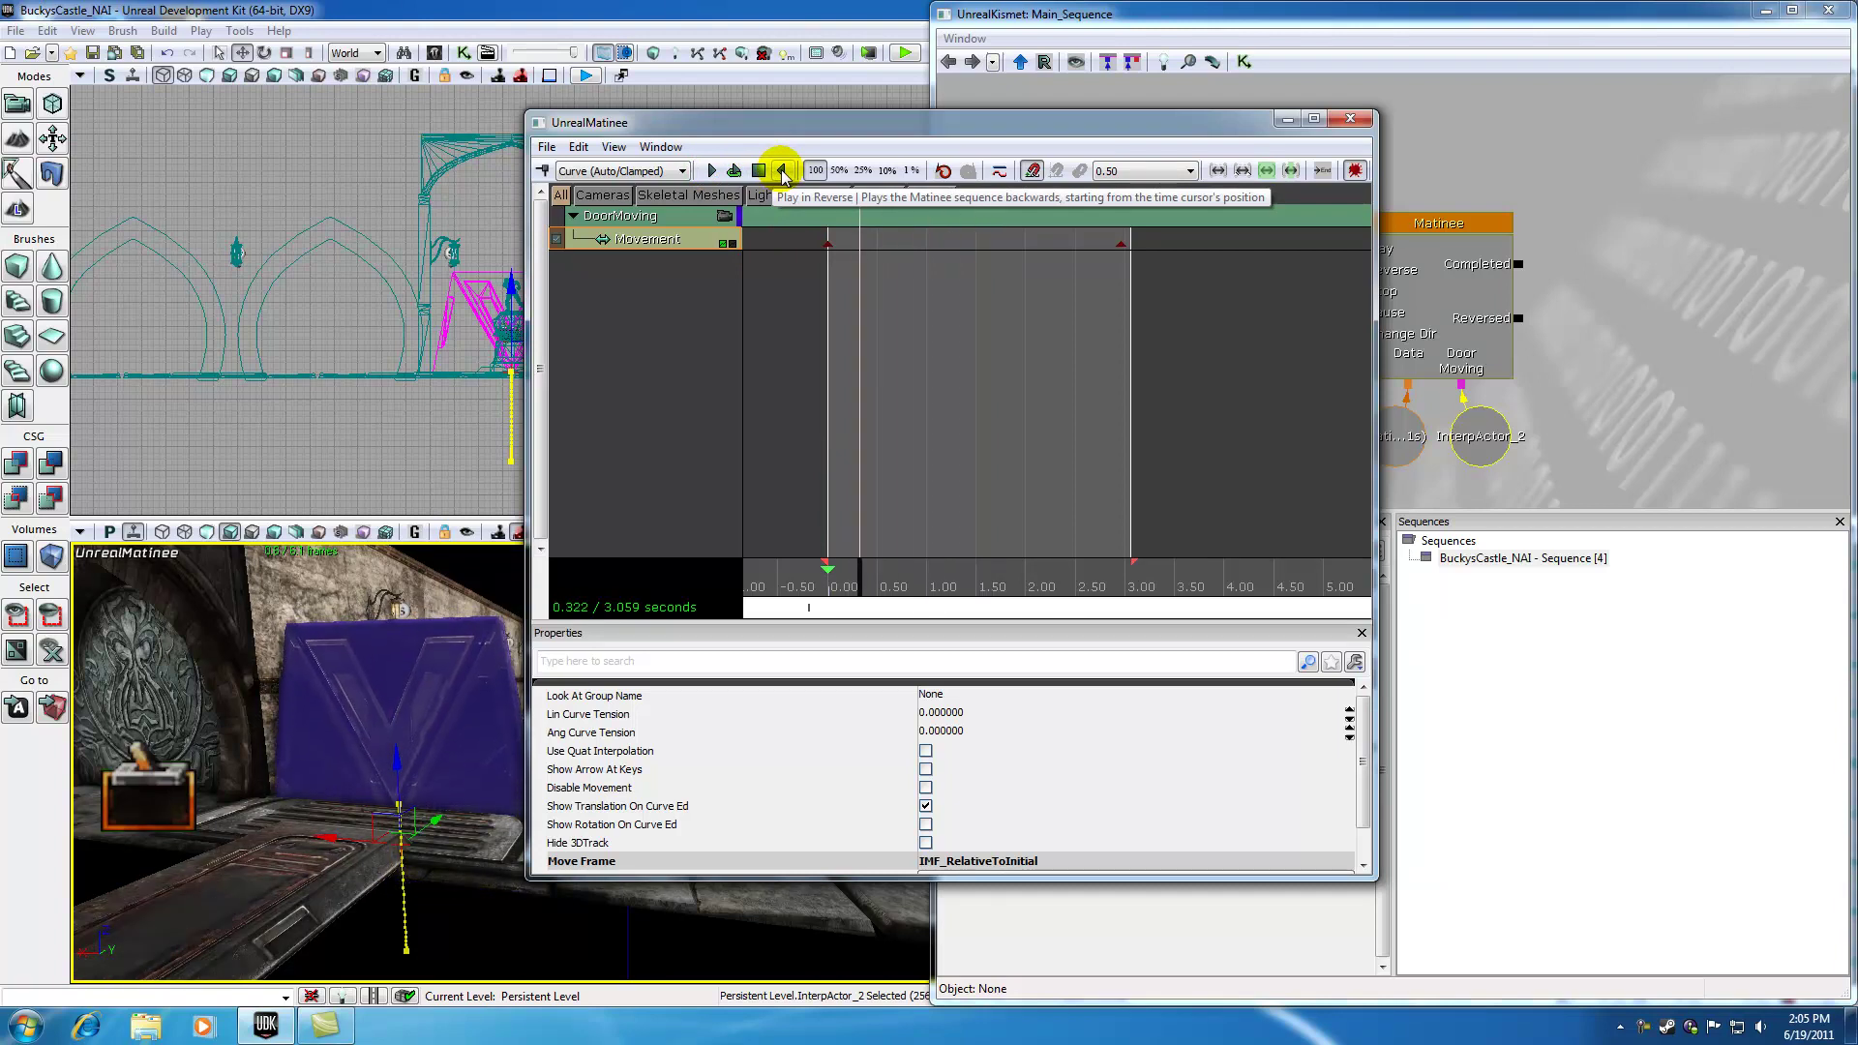
- Play the door opening at 25% speed after trying 50%, then rewind to 0 s
click(837, 173)
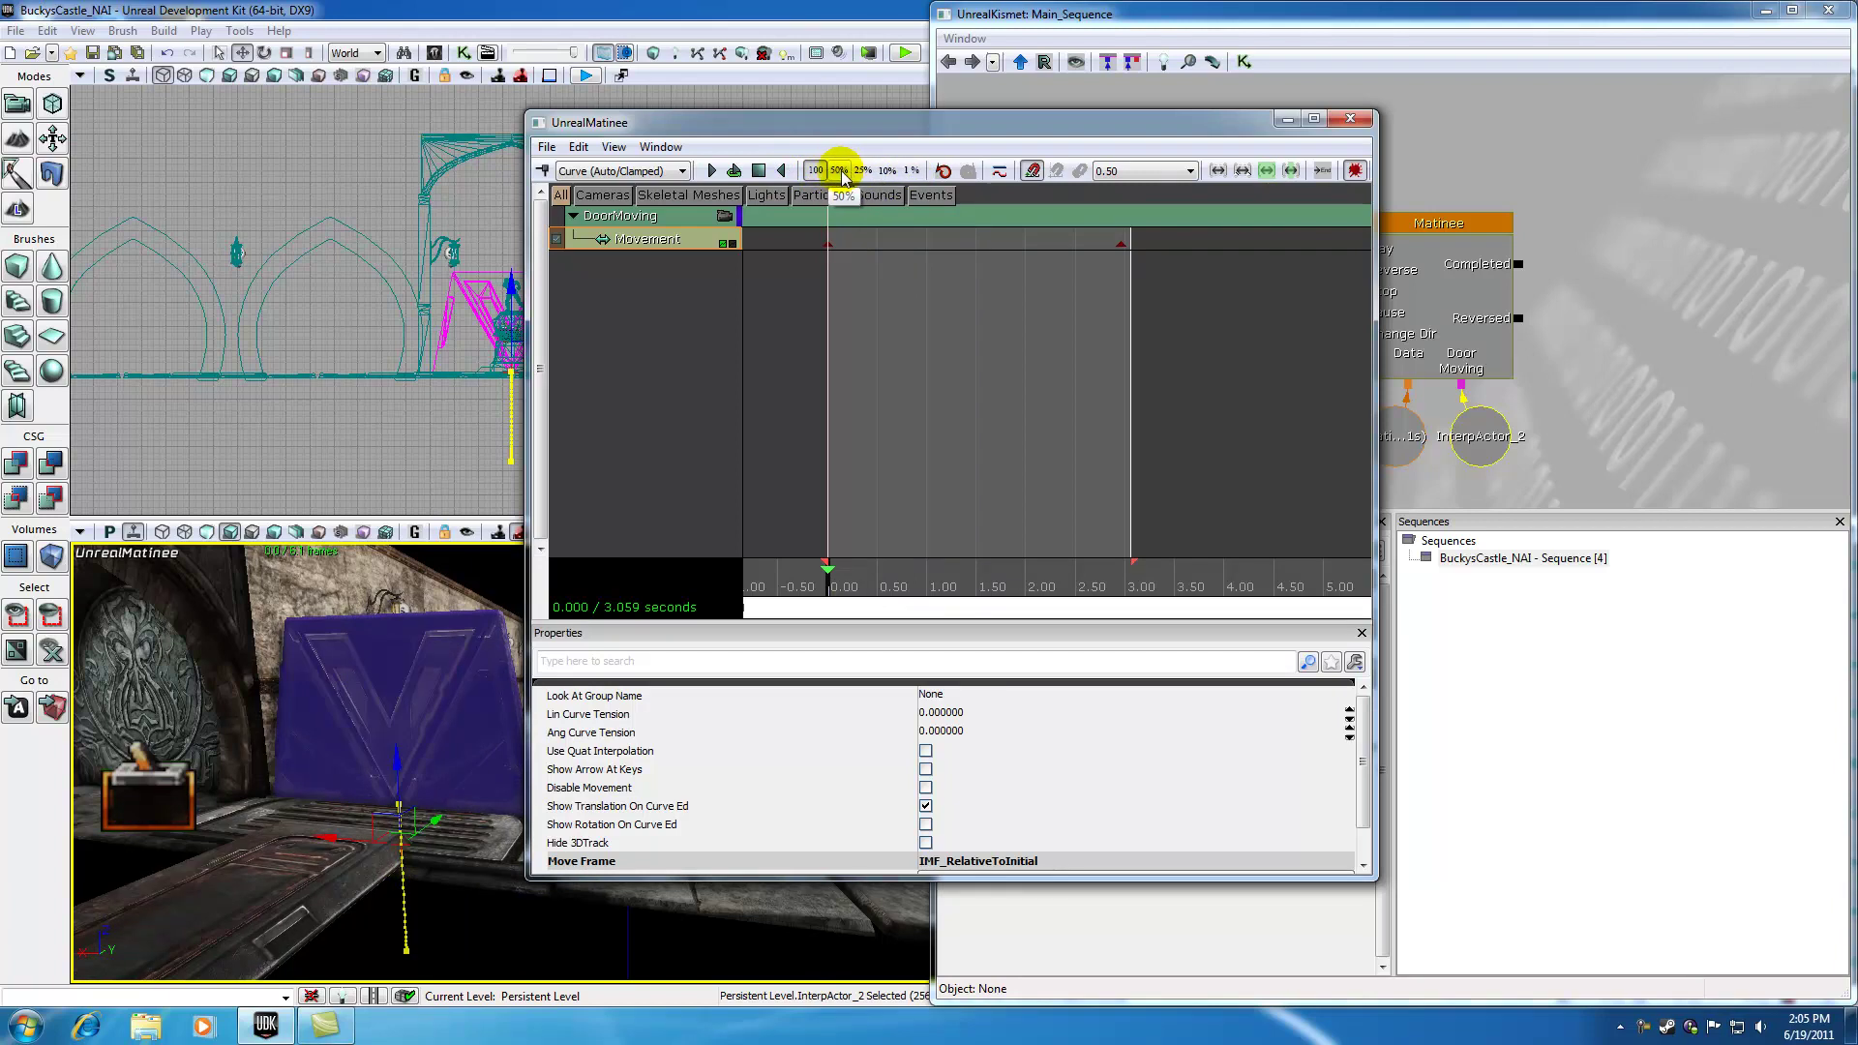
drag(827, 122, 901, 138)
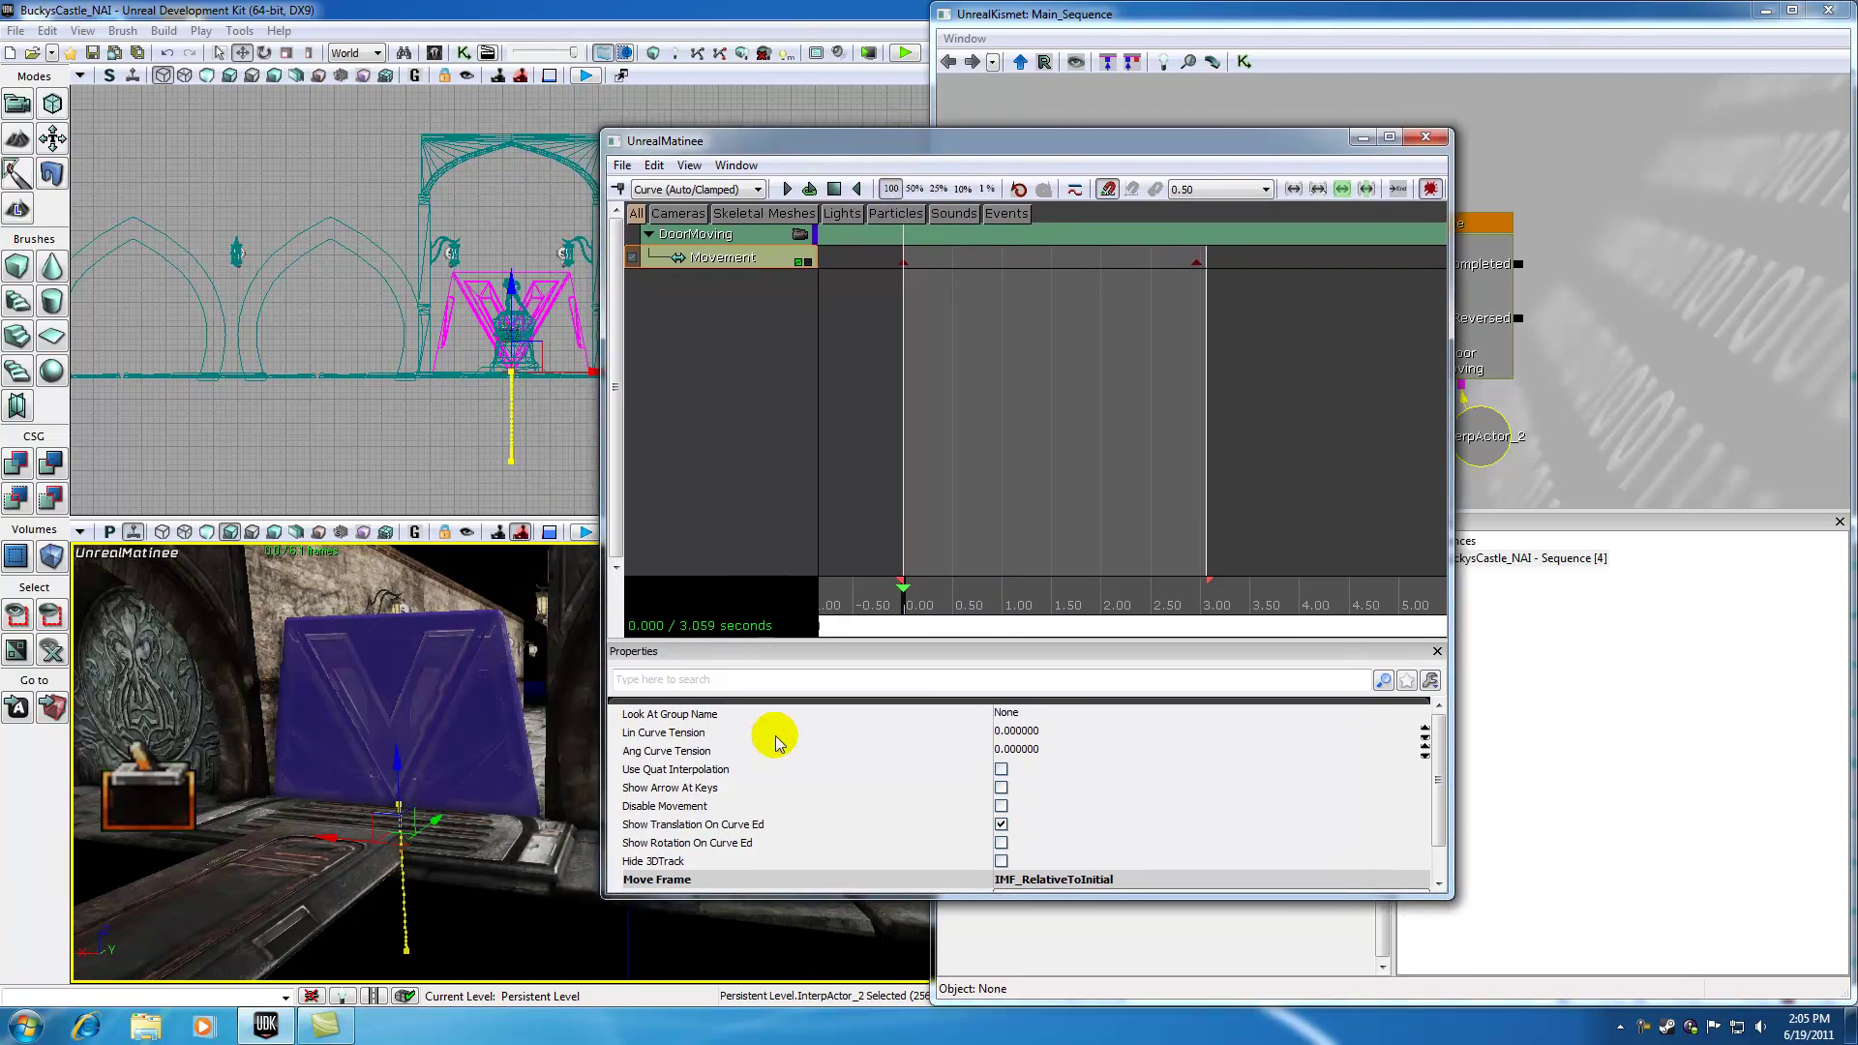
click(937, 190)
click(785, 188)
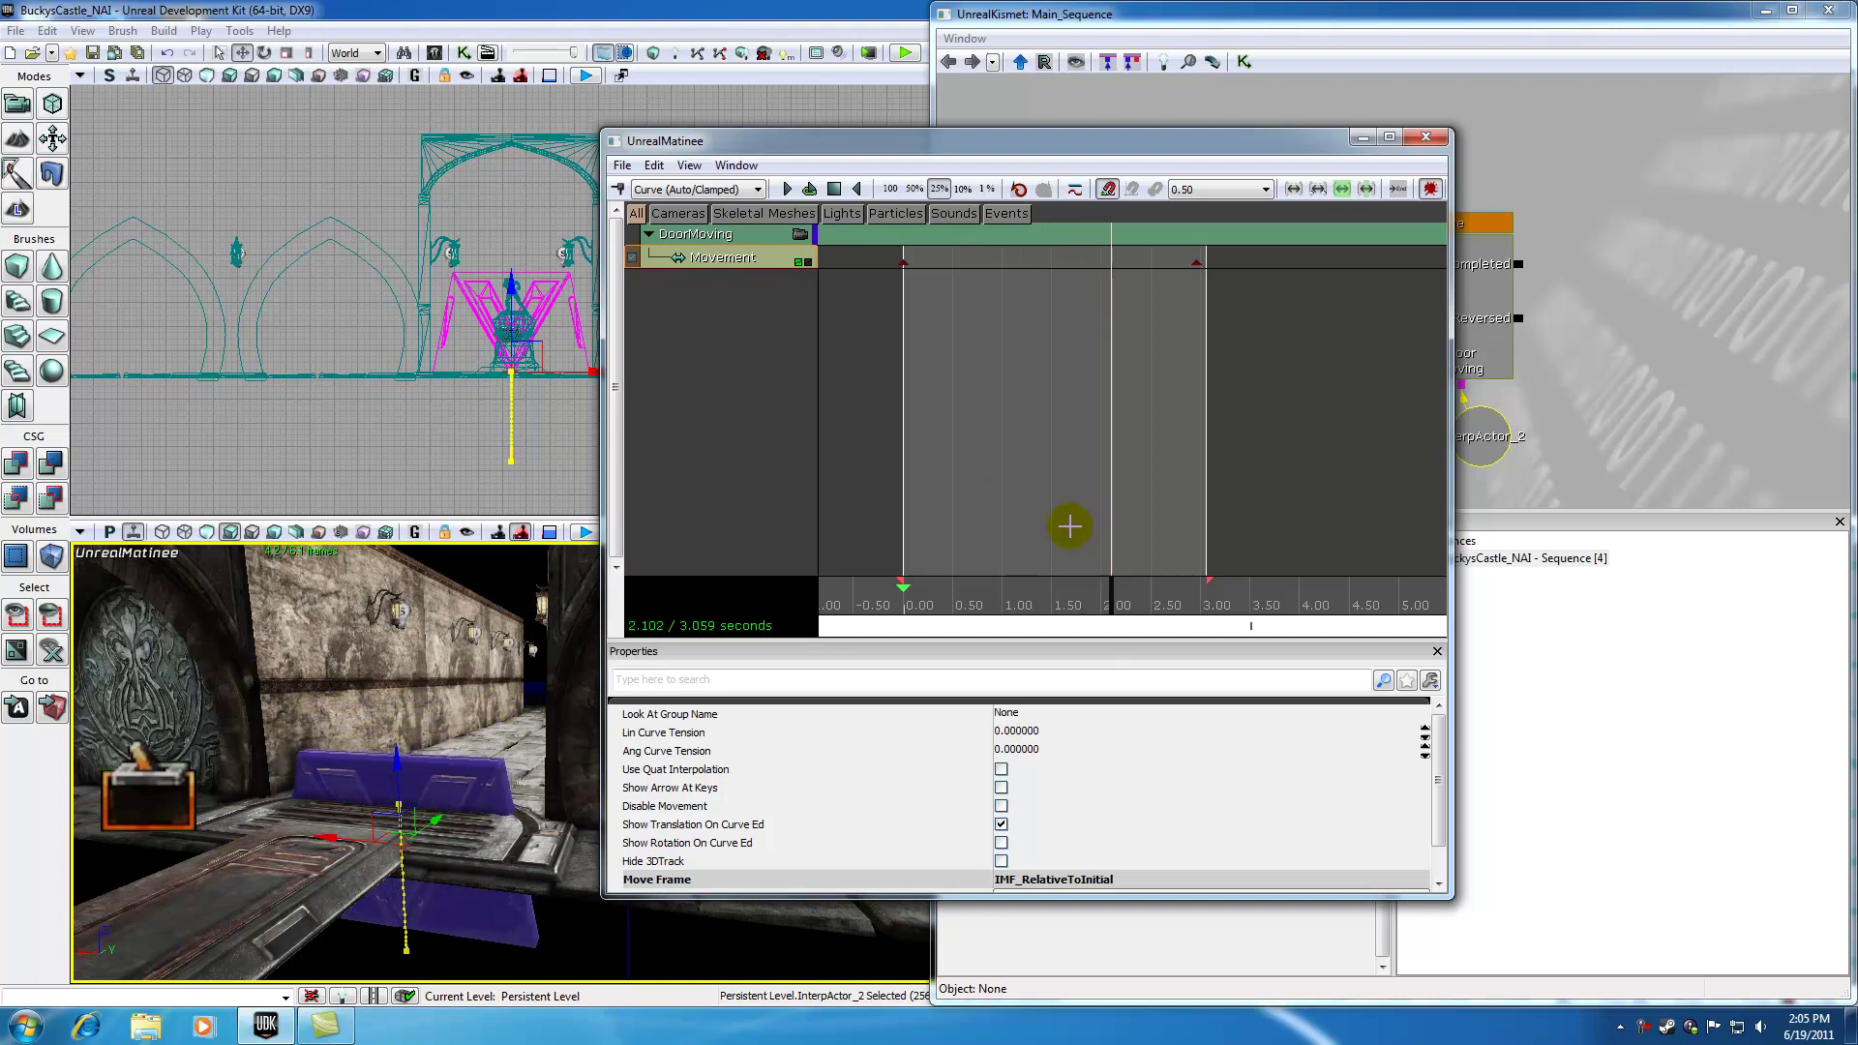
click(1012, 595)
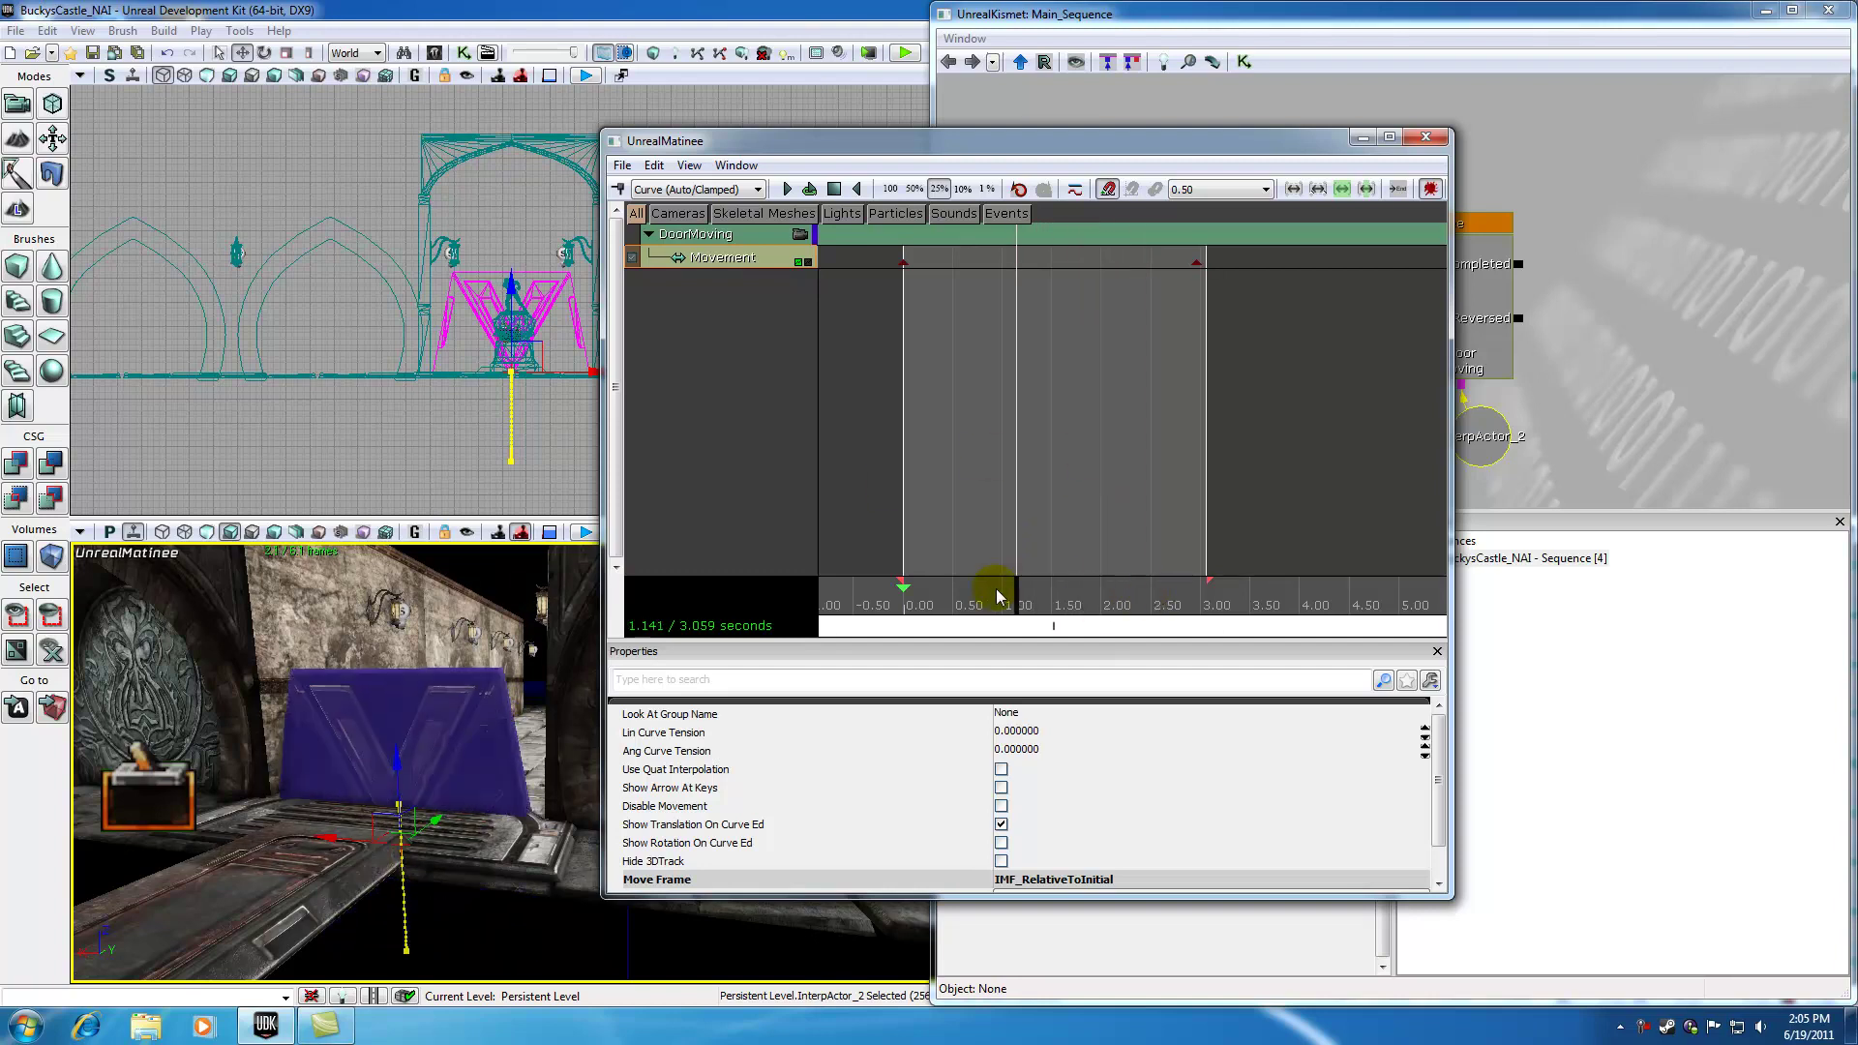
drag(1000, 594, 879, 593)
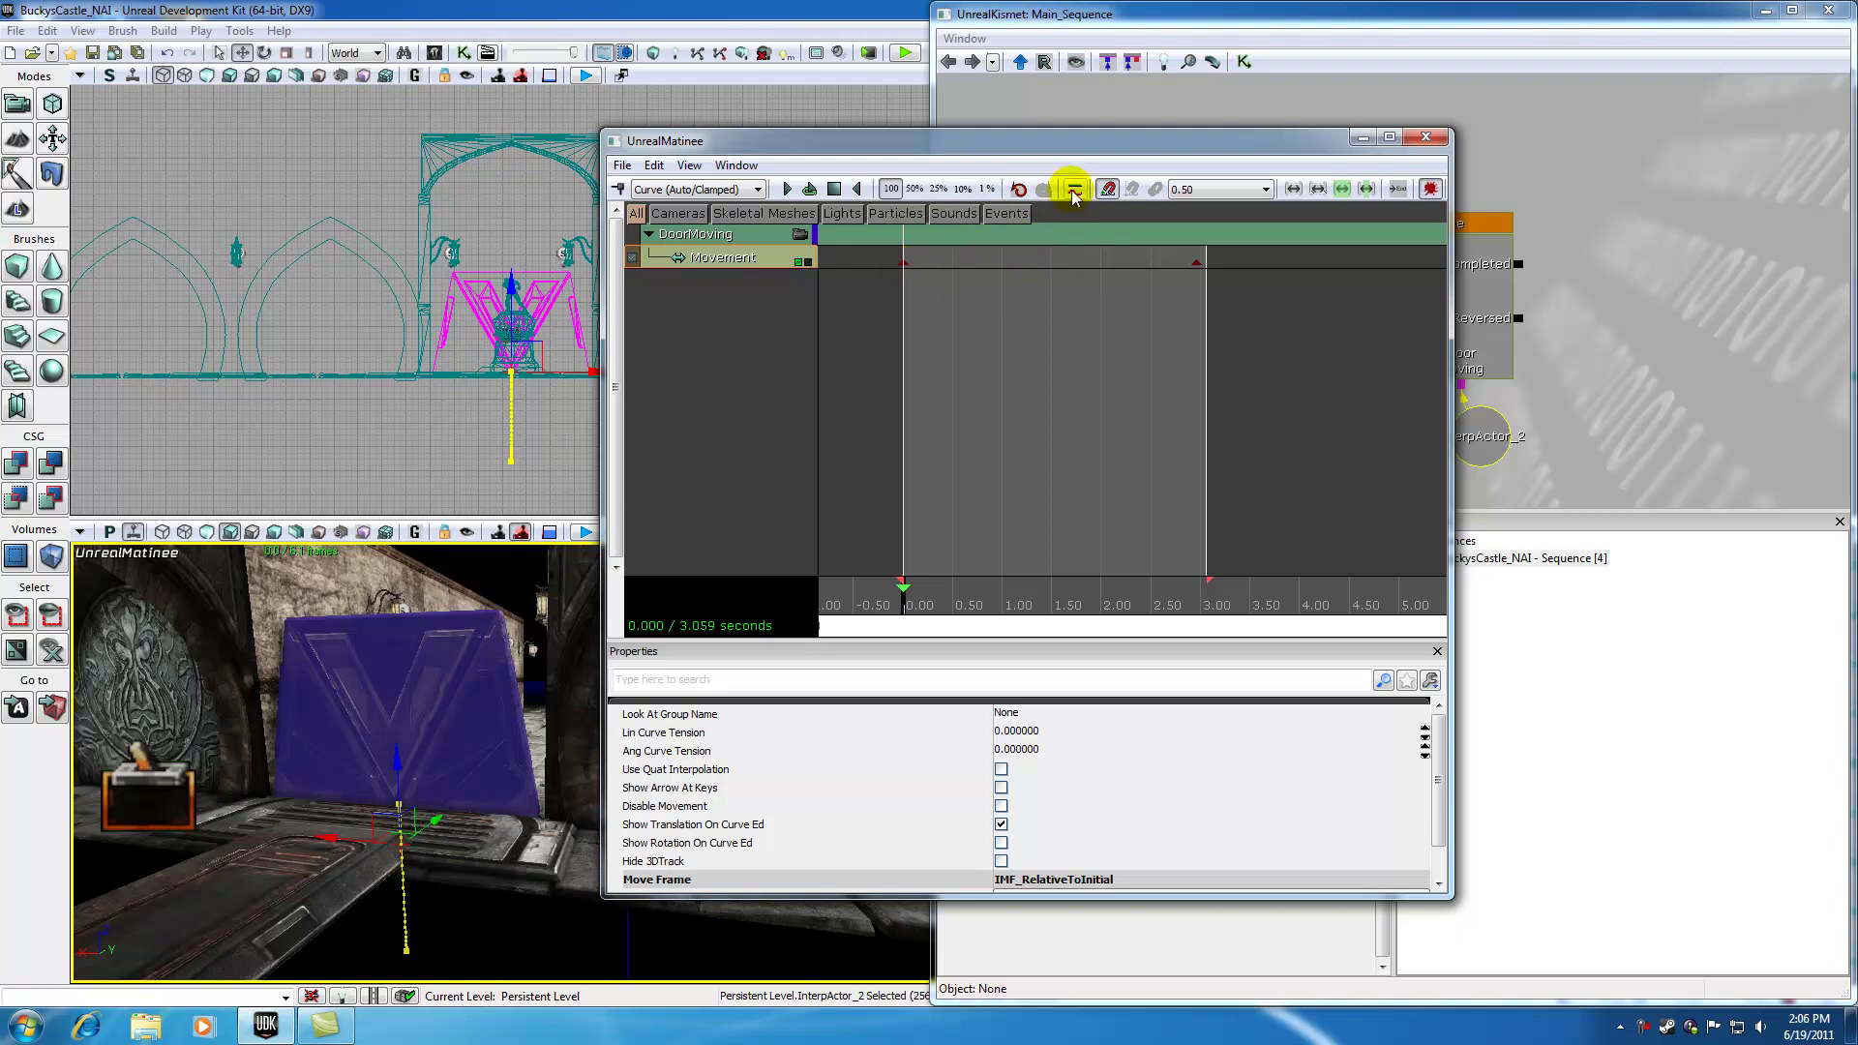
- Show the curve editor, make it taller, and toggle it off and on from the panel list
click(1076, 191)
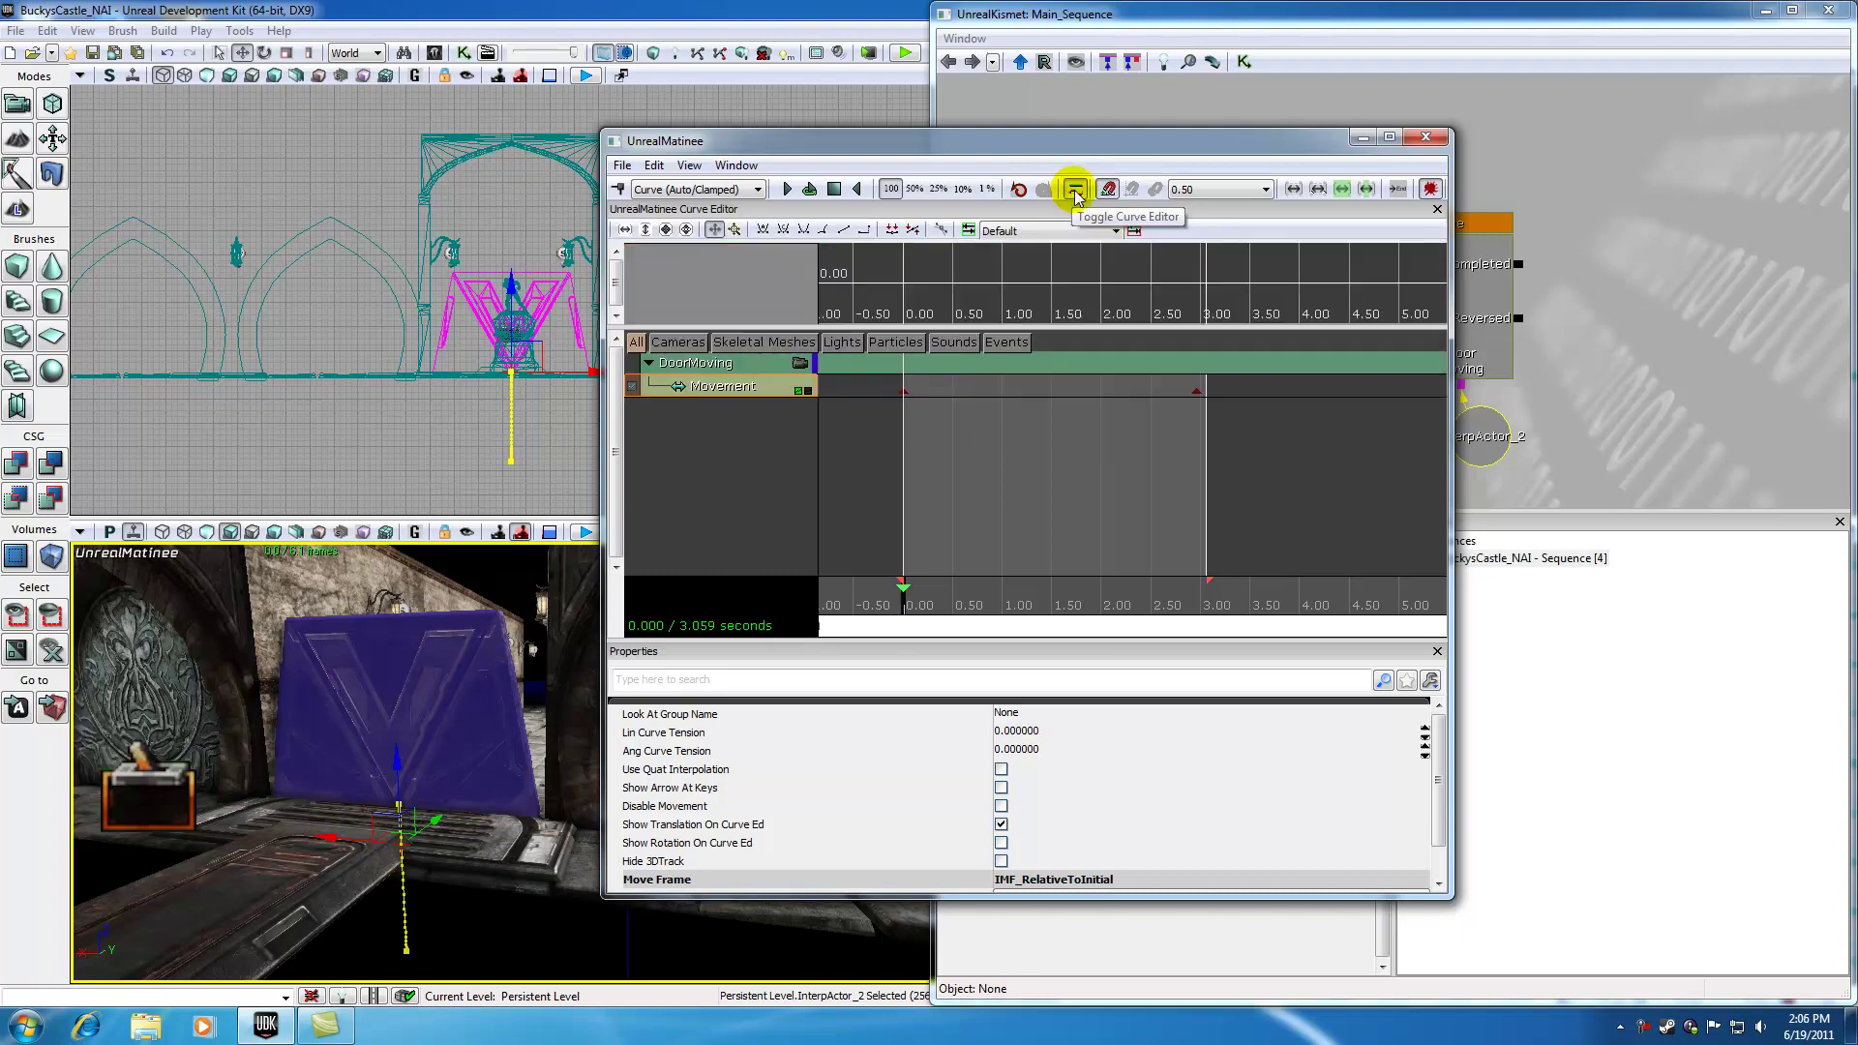
drag(1106, 320, 1105, 392)
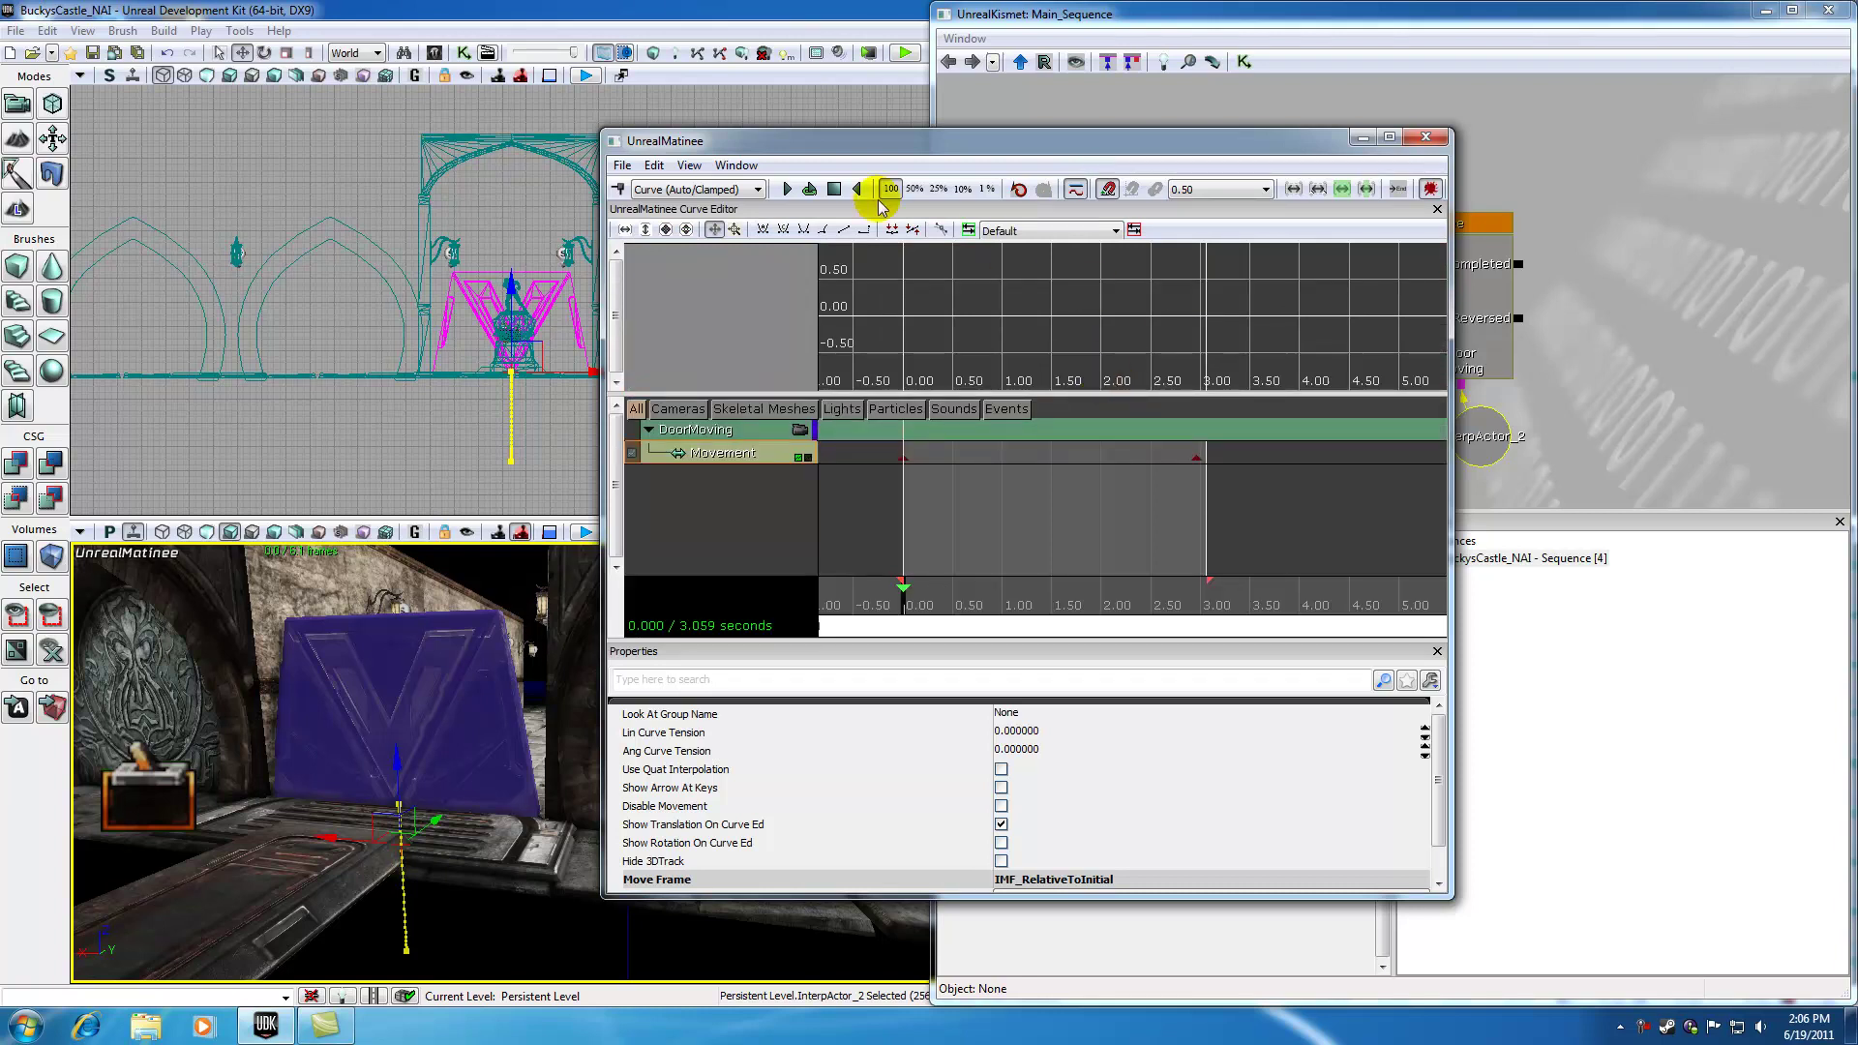
click(737, 167)
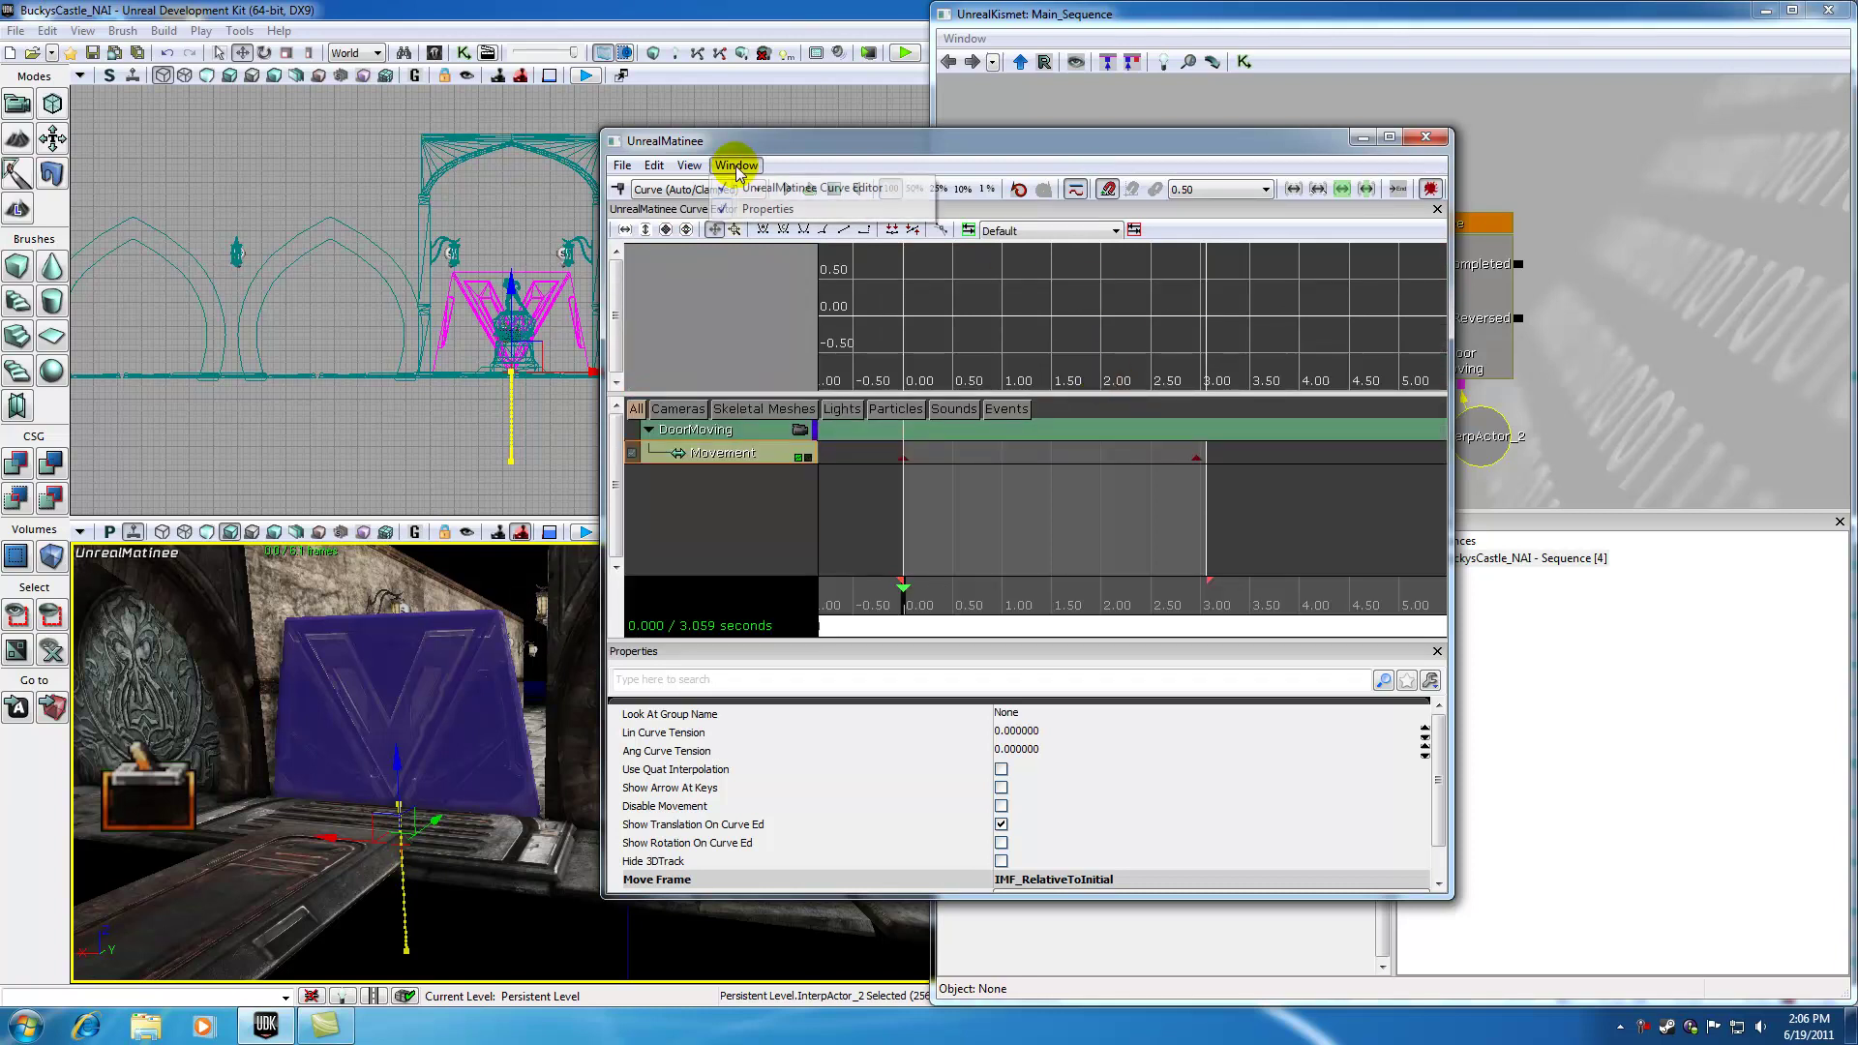
click(782, 190)
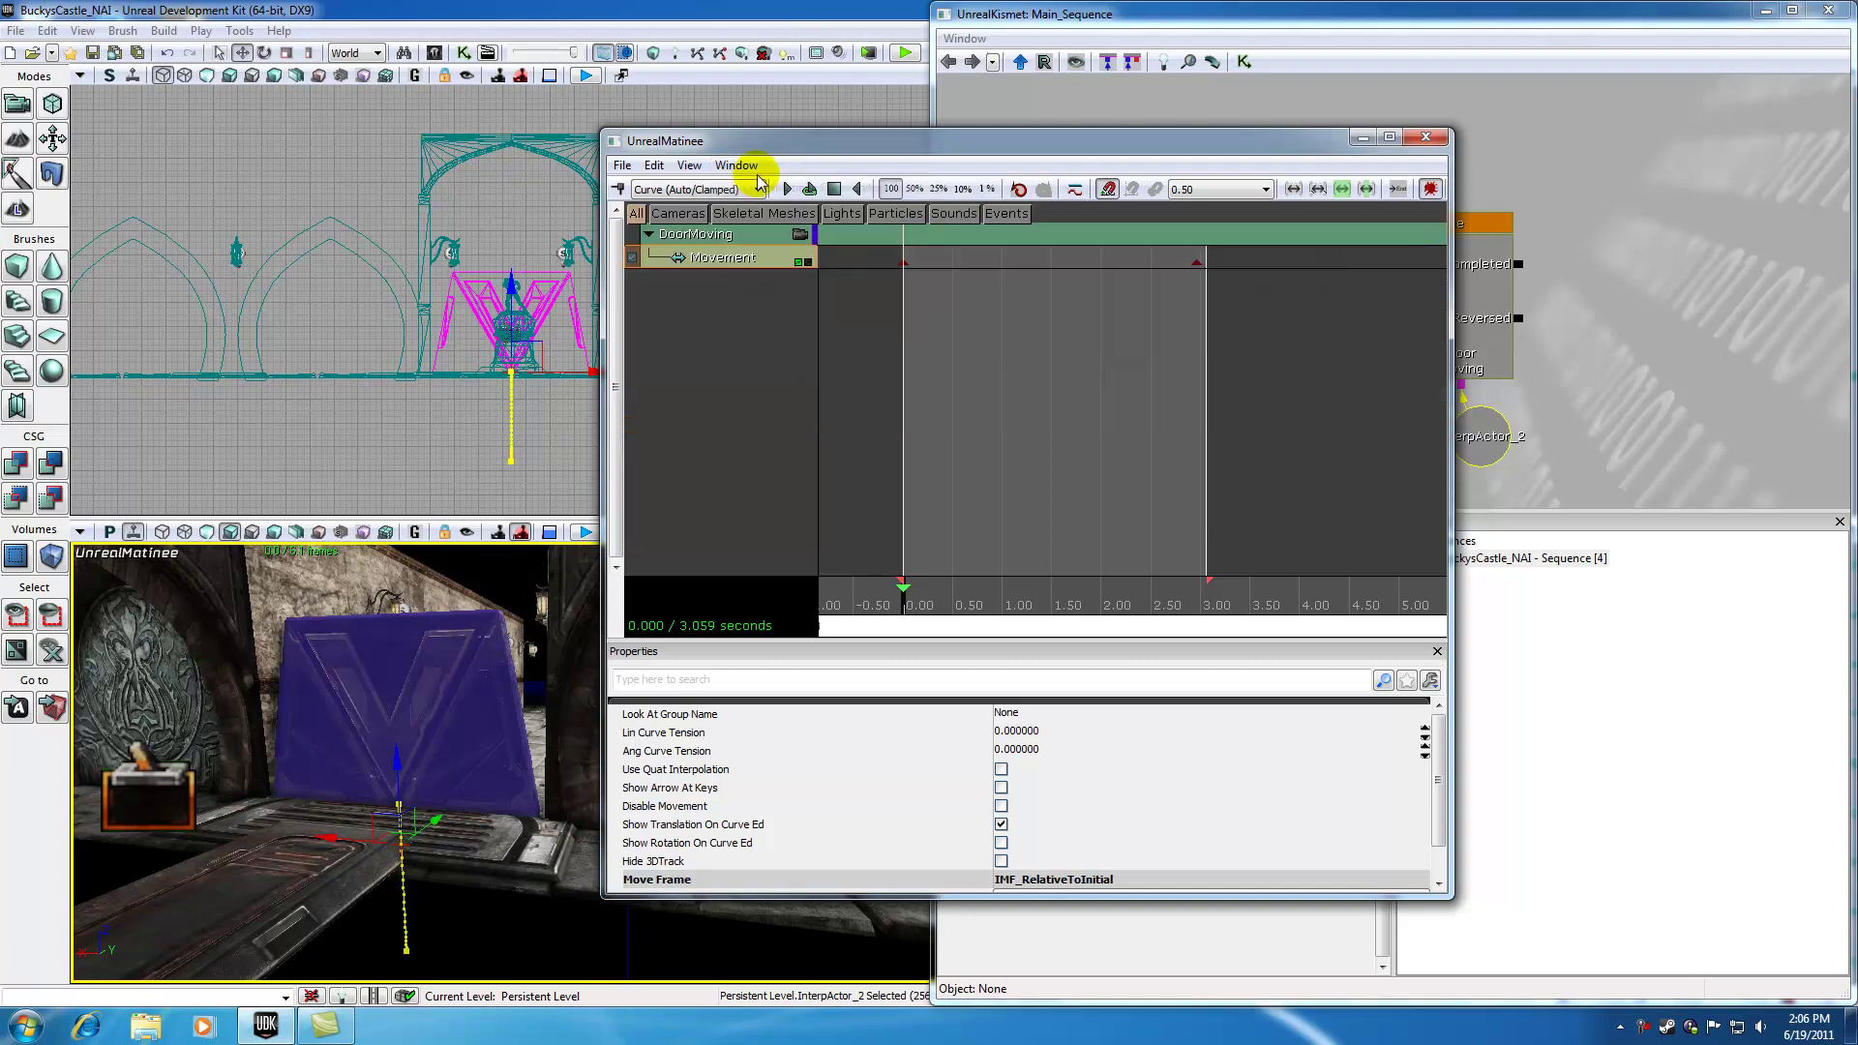
click(738, 167)
click(765, 190)
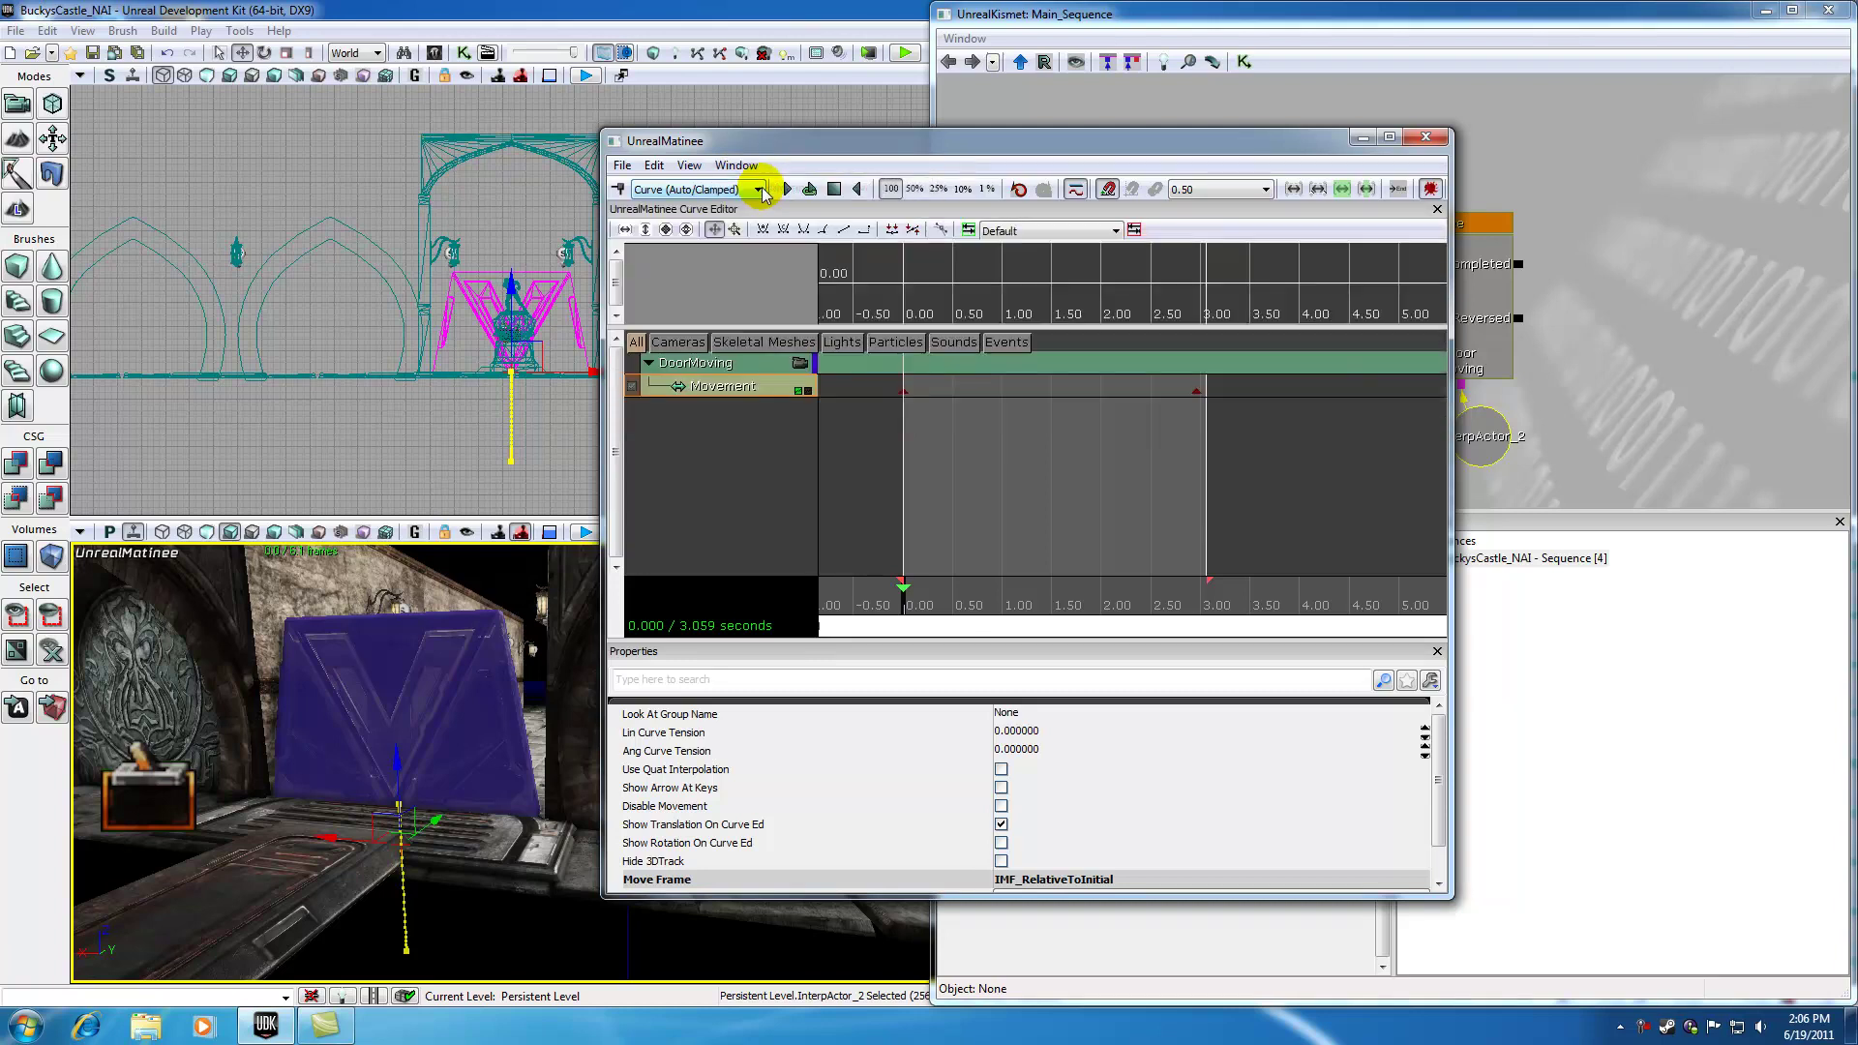
- Resize the curve graph, scrub to about 2 s, then hide the curve editor
drag(1147, 359, 1147, 416)
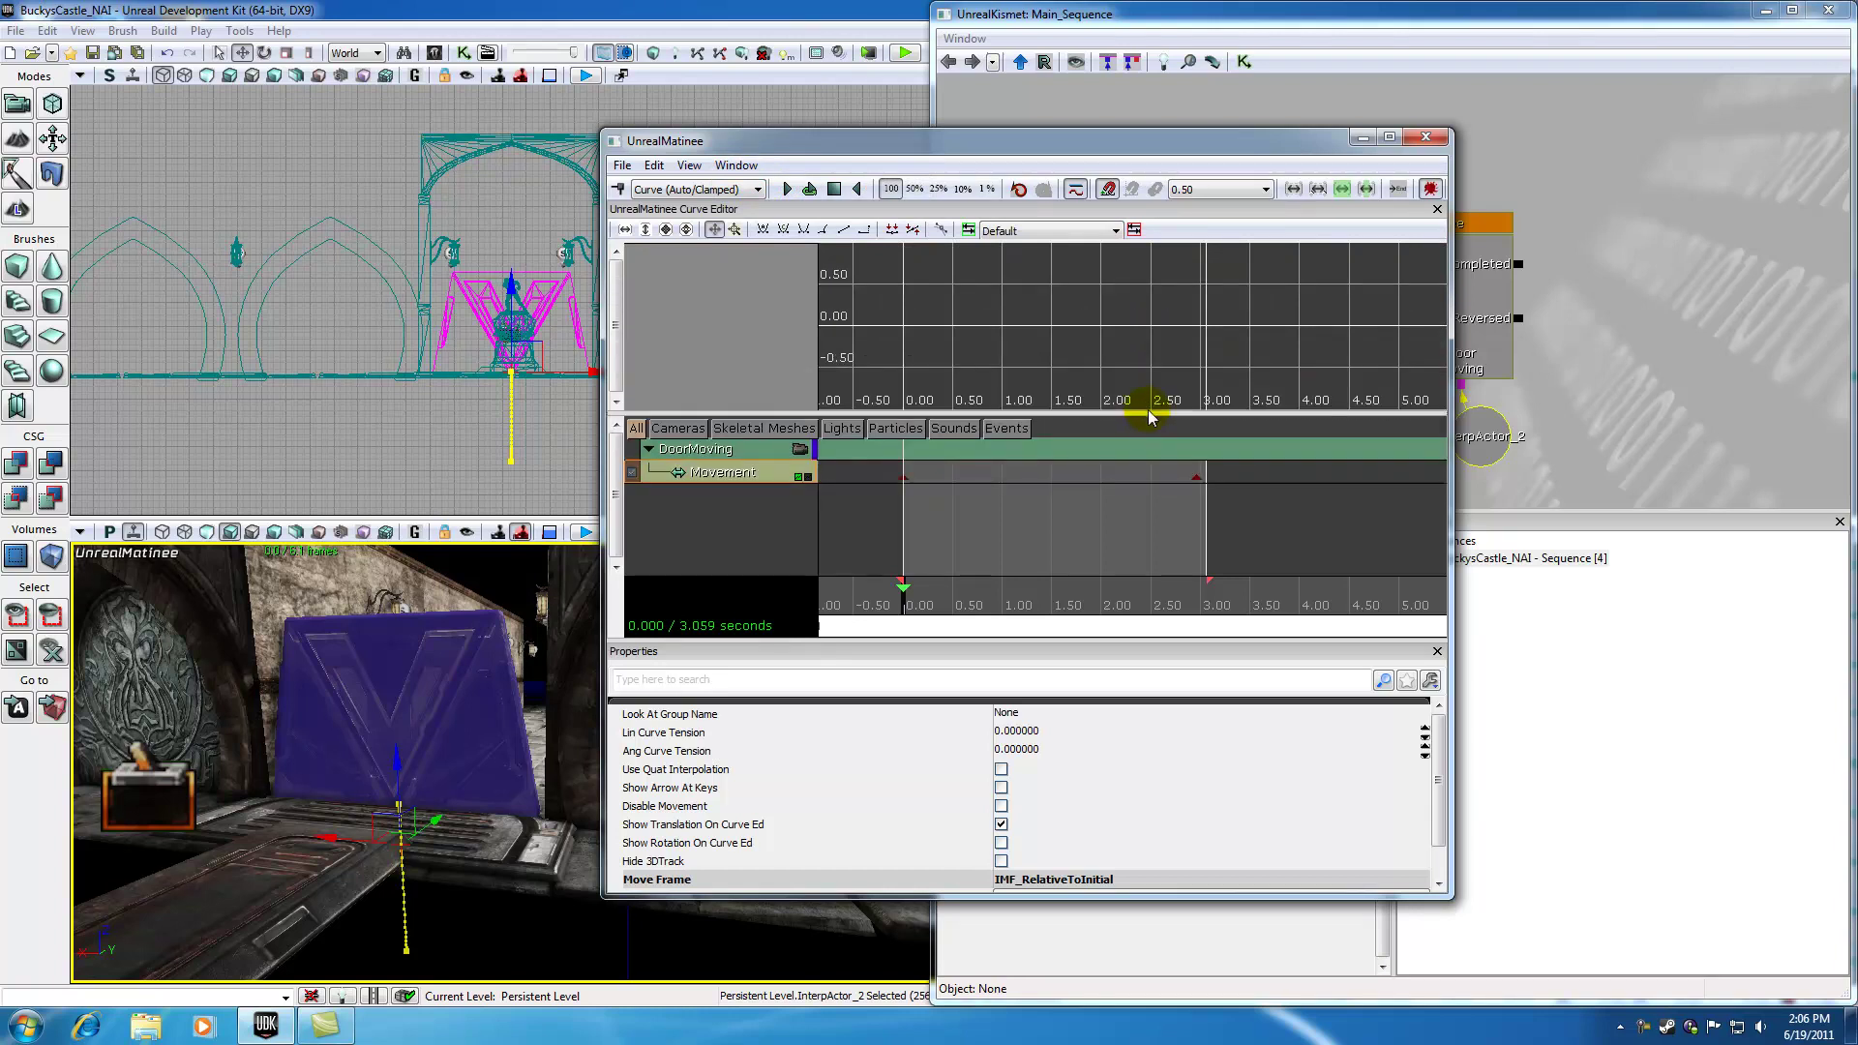
drag(1147, 406, 1145, 320)
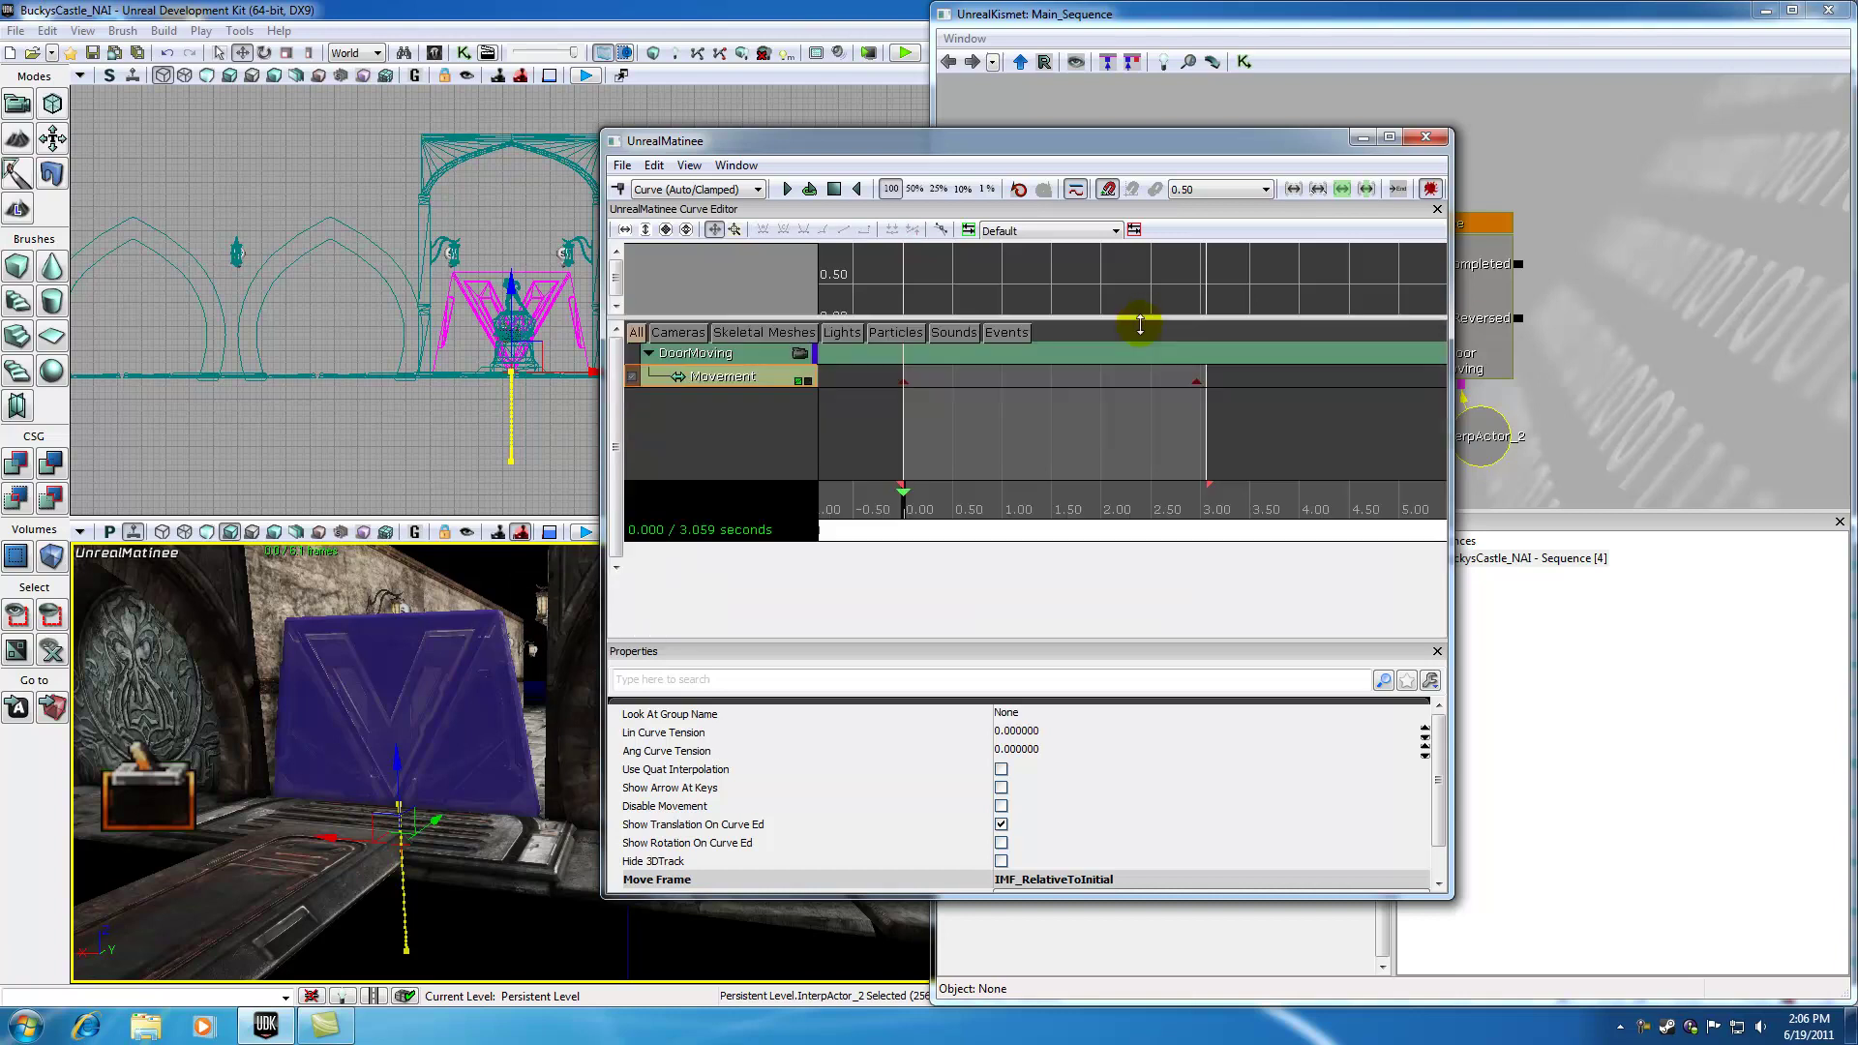
drag(908, 605, 967, 593)
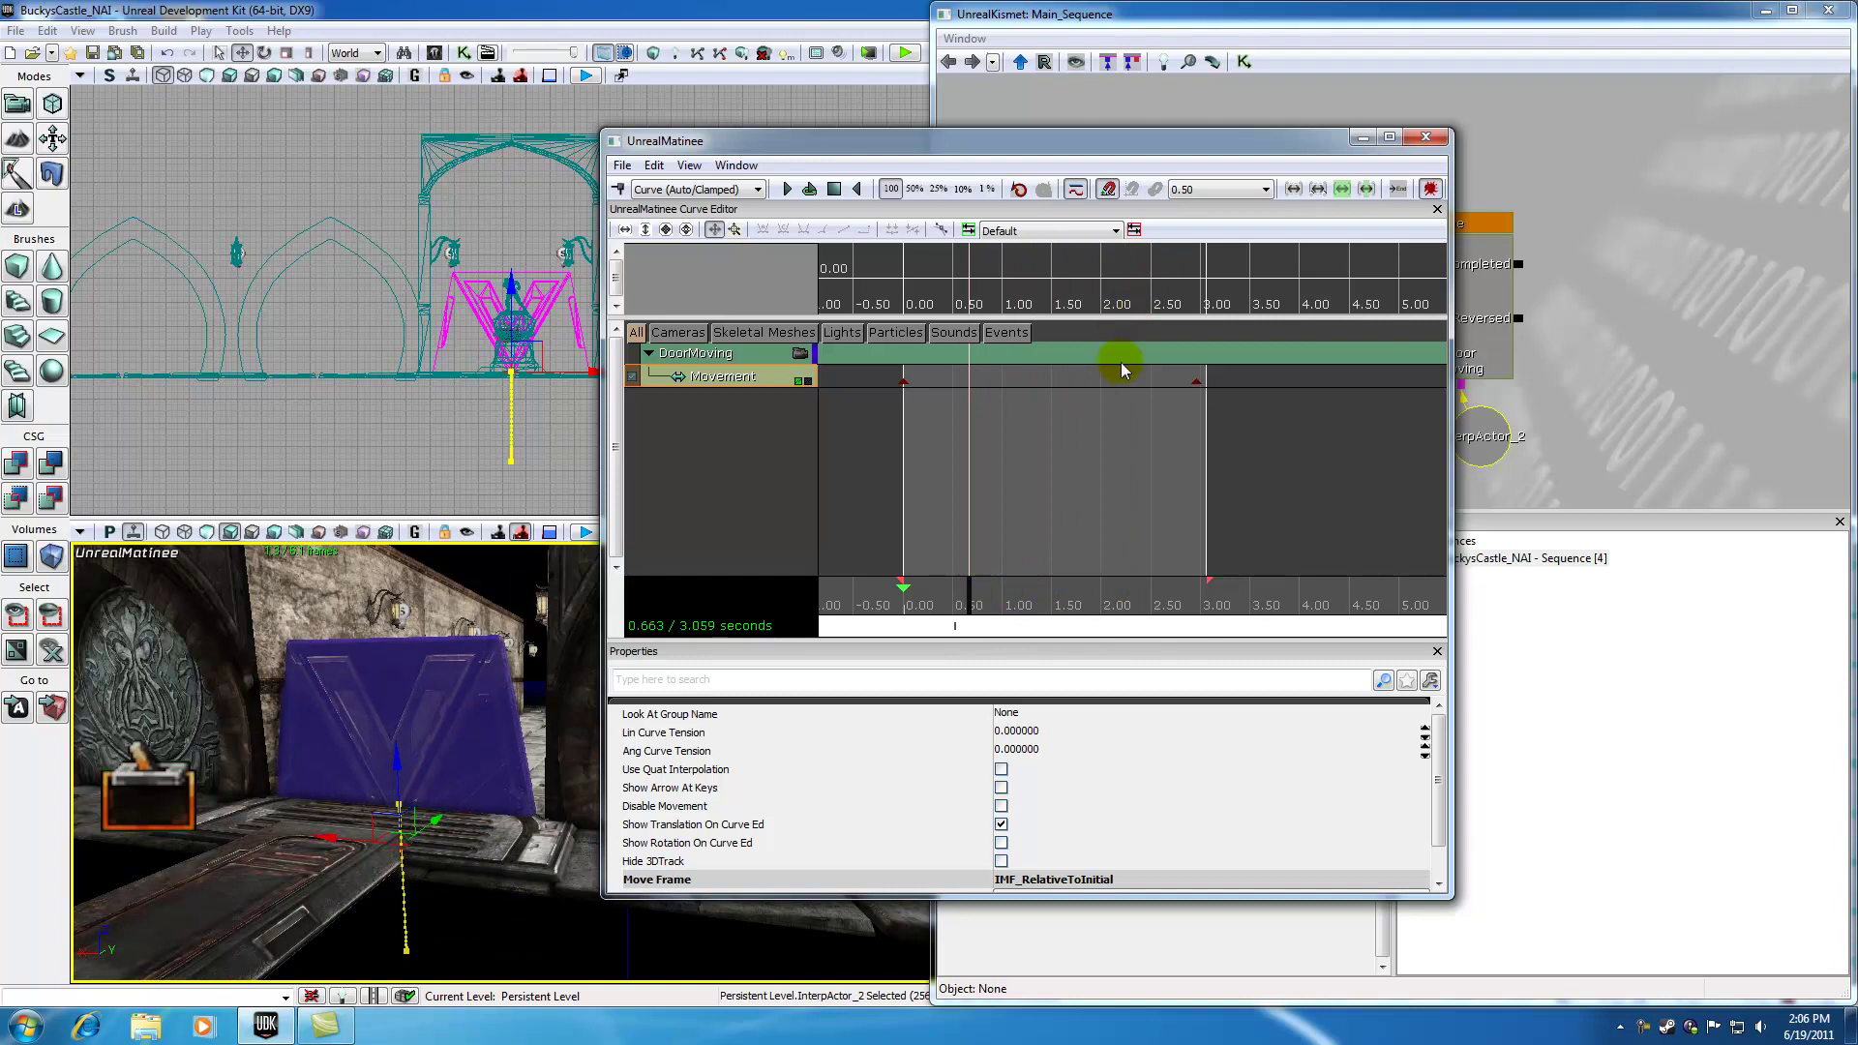
drag(1124, 319, 1113, 395)
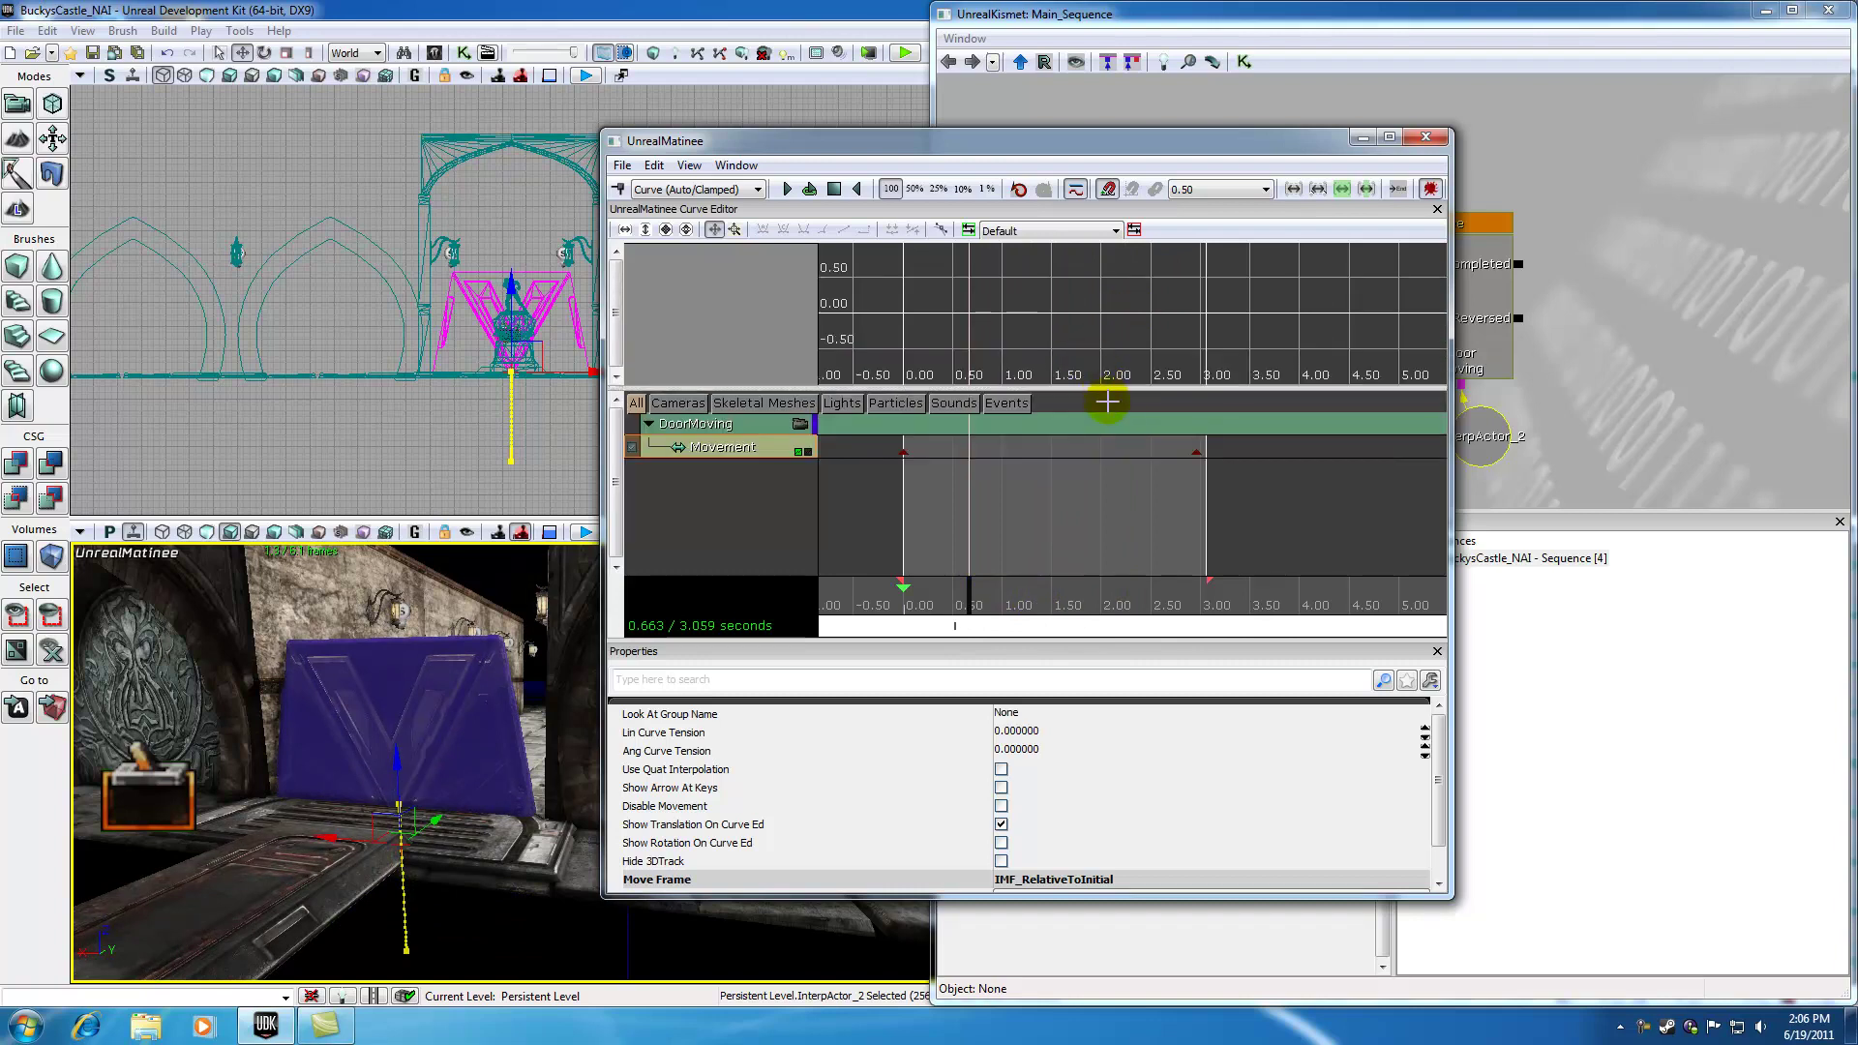
drag(1107, 388, 1107, 427)
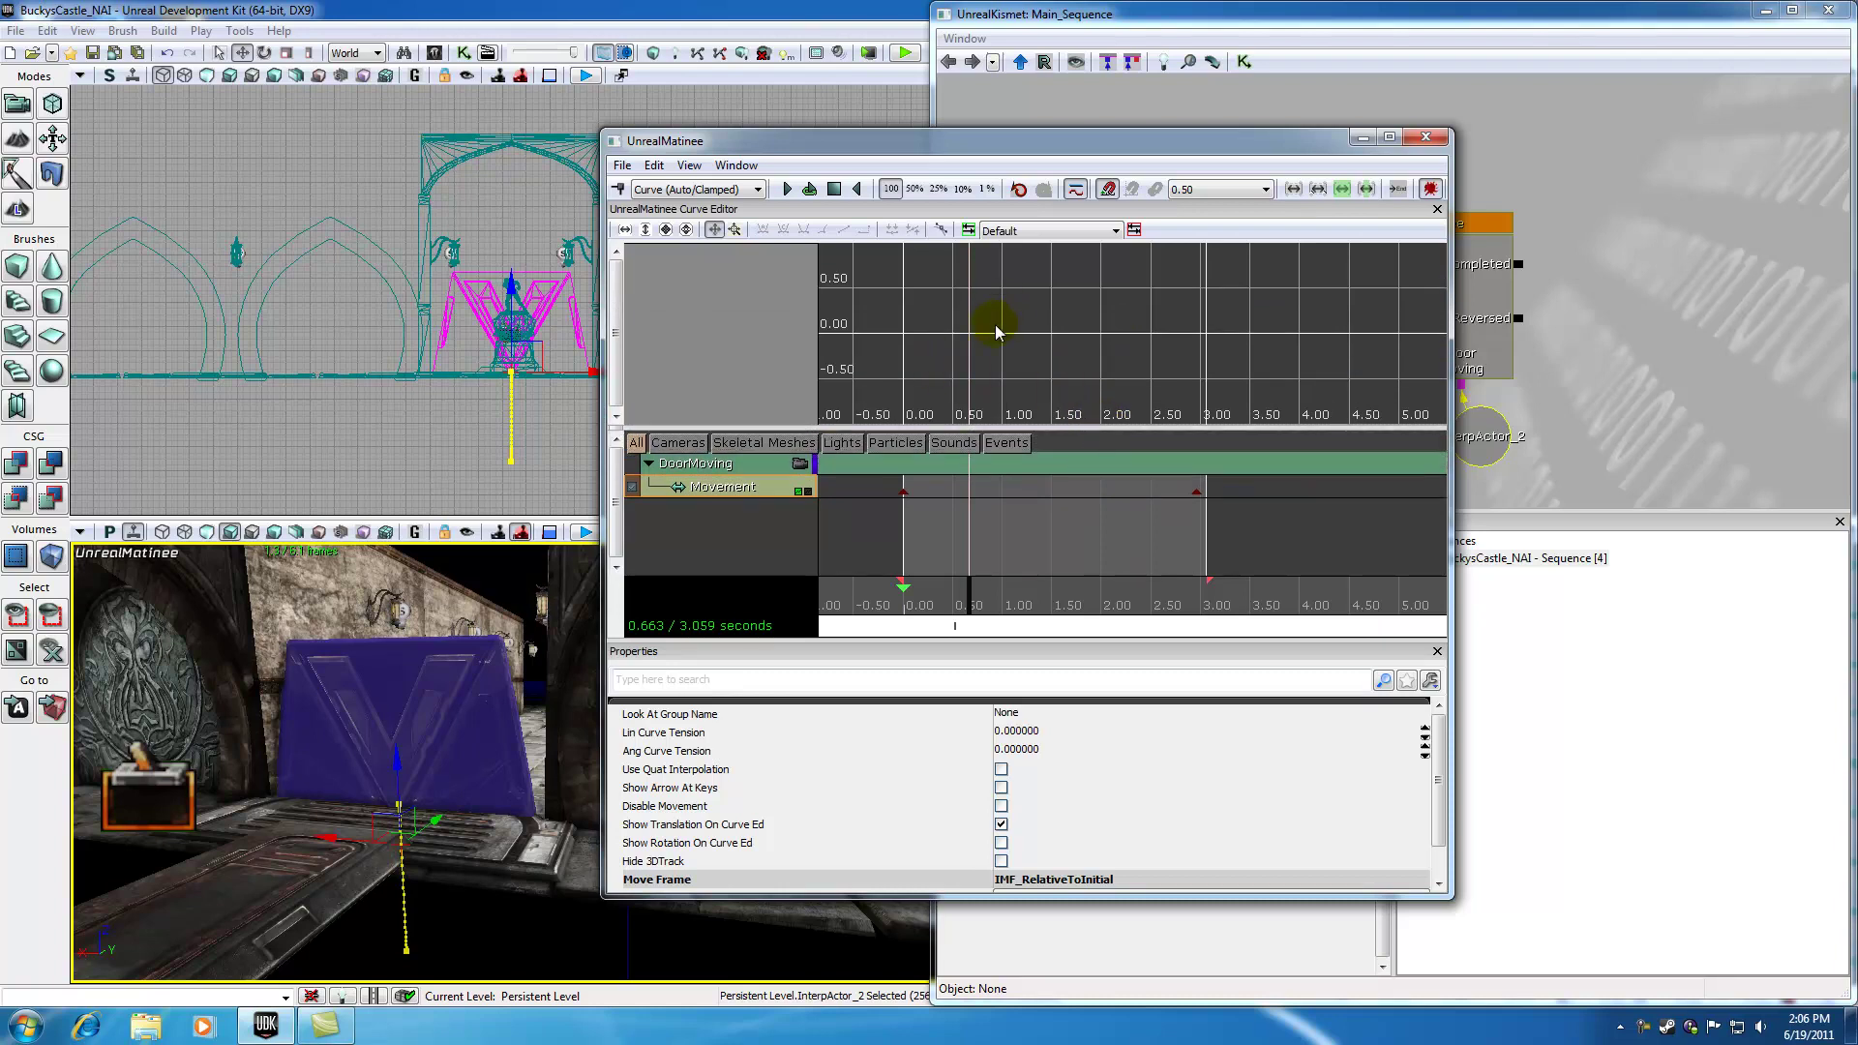
click(1078, 191)
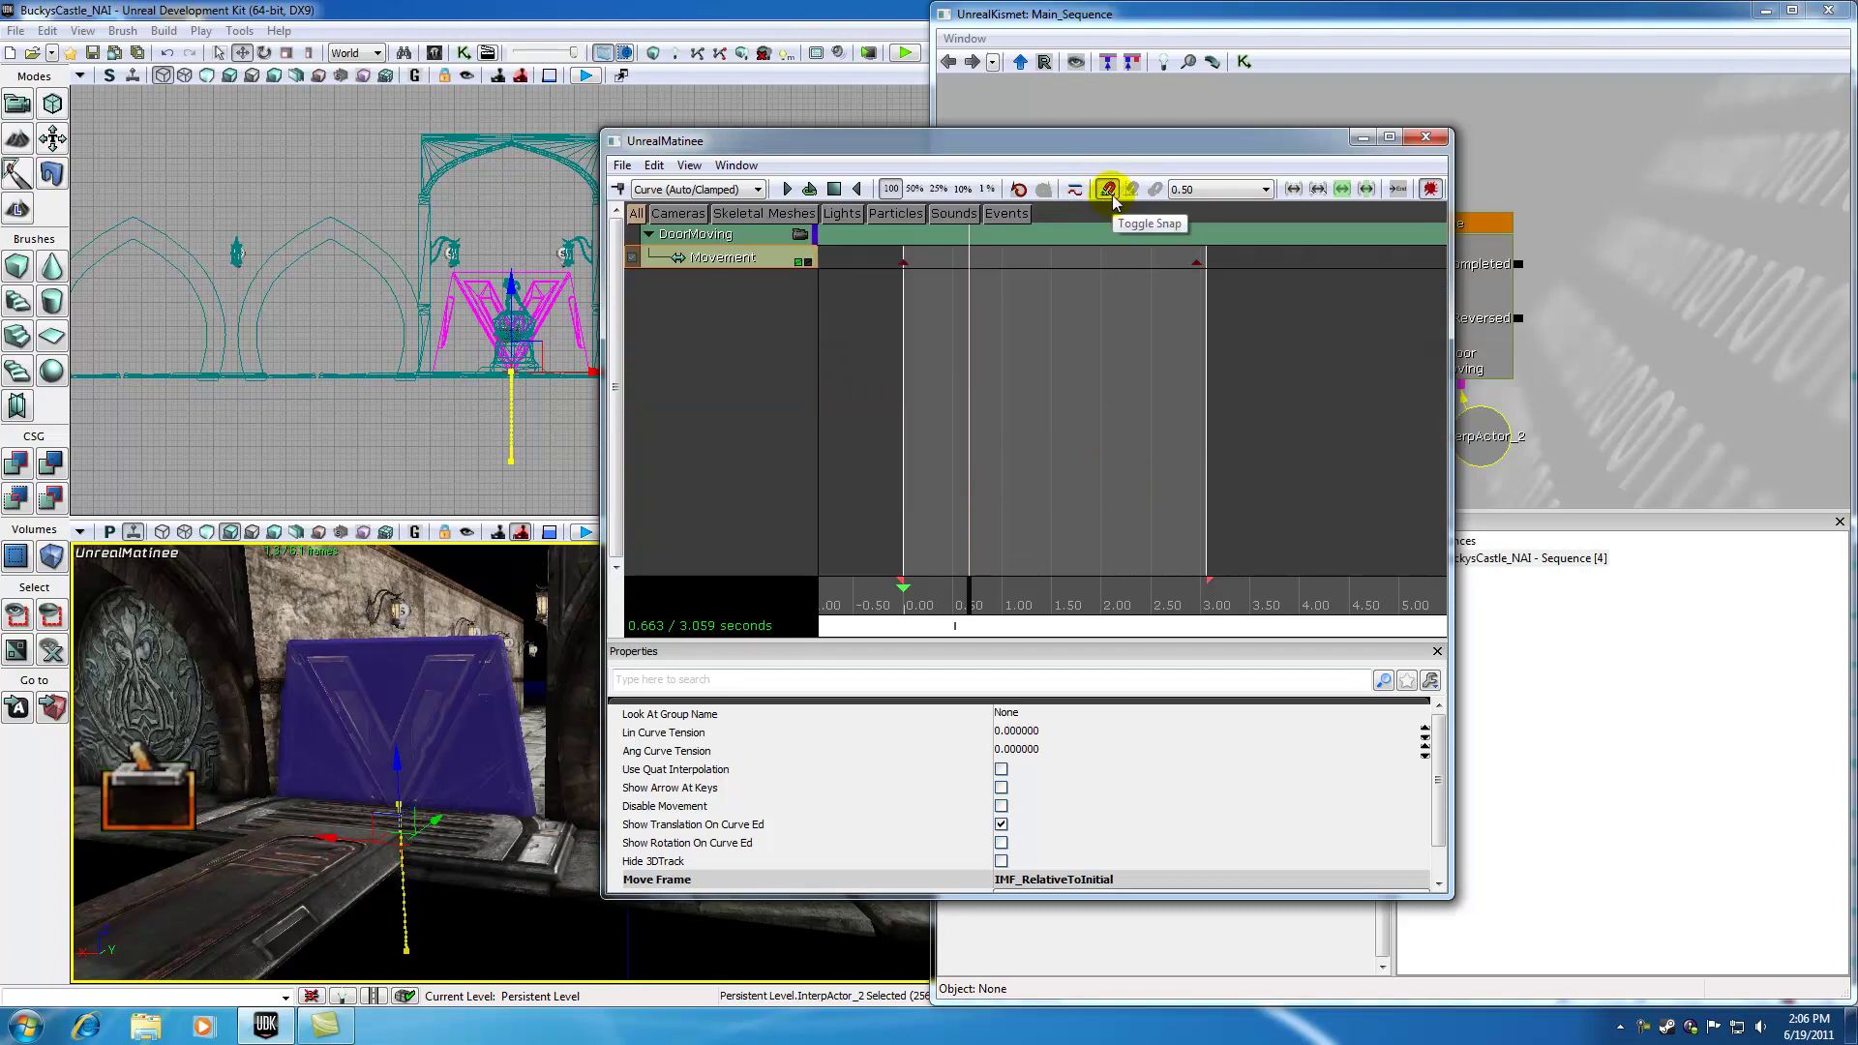
- Check the interpolation modes for new keys without changing them
click(756, 188)
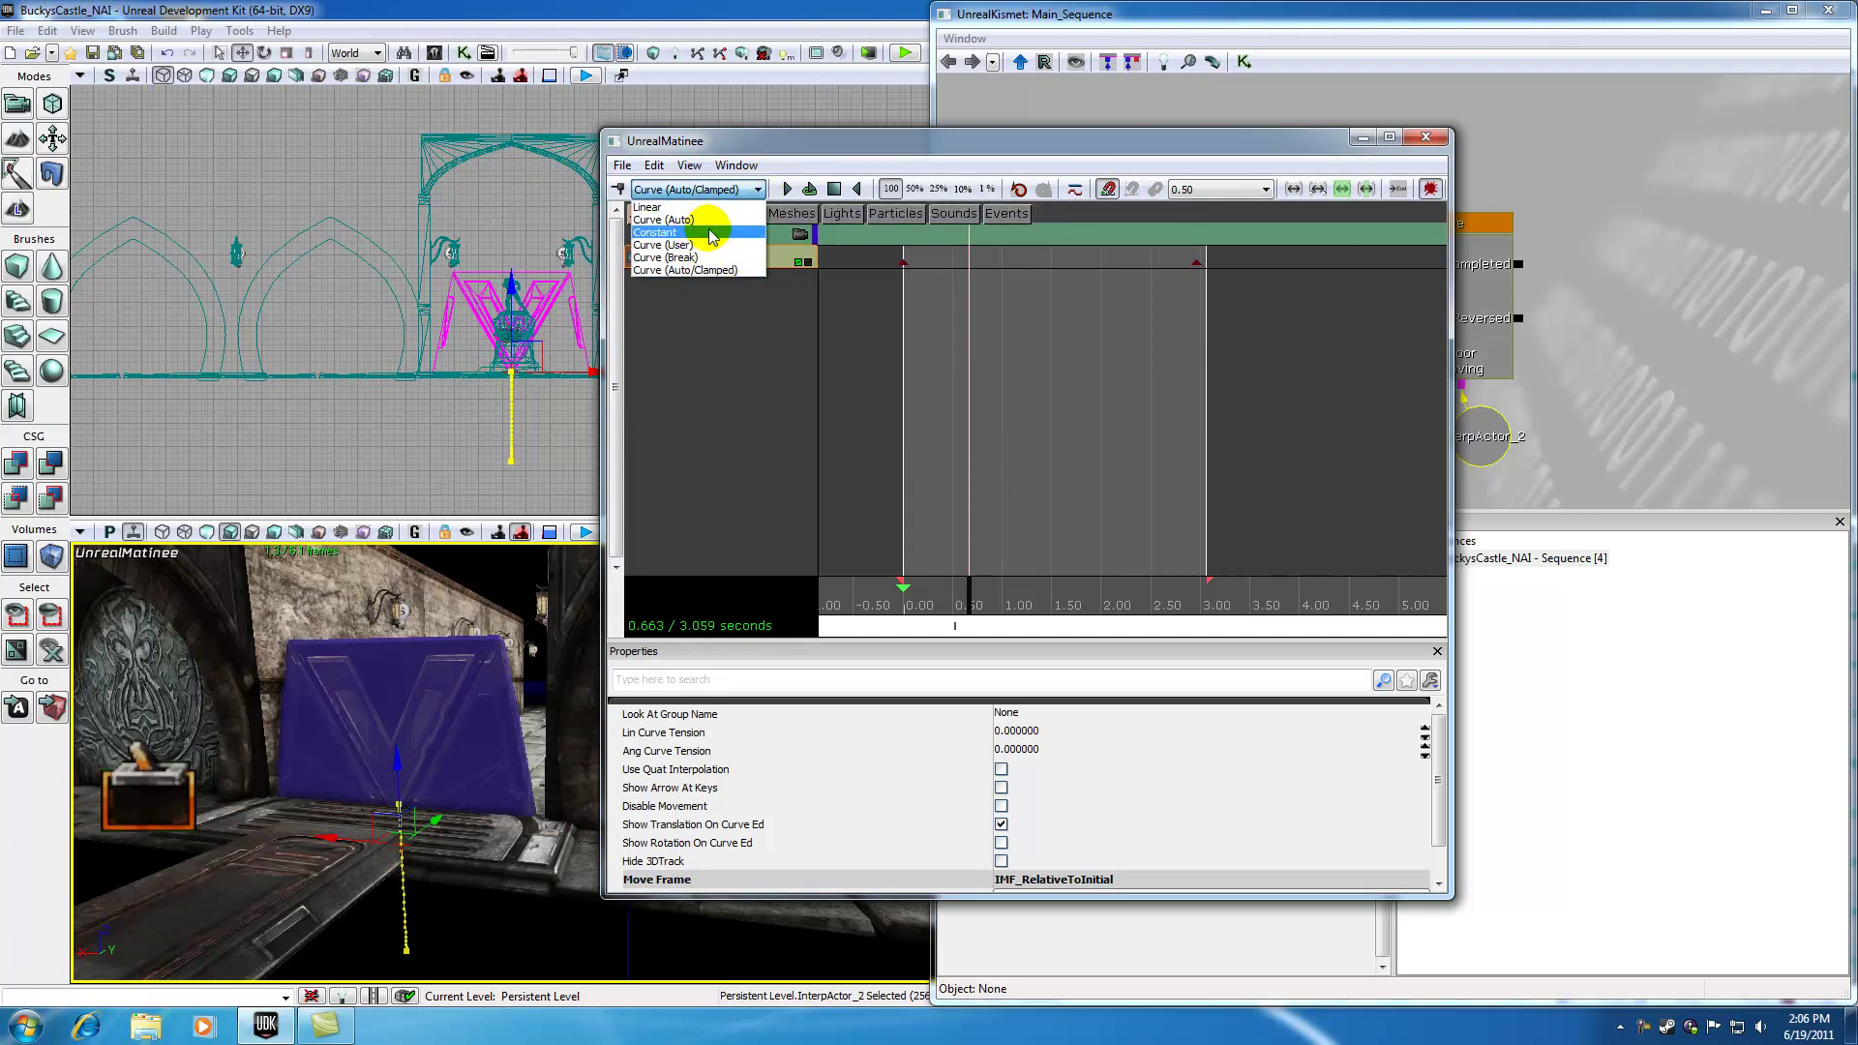
click(802, 147)
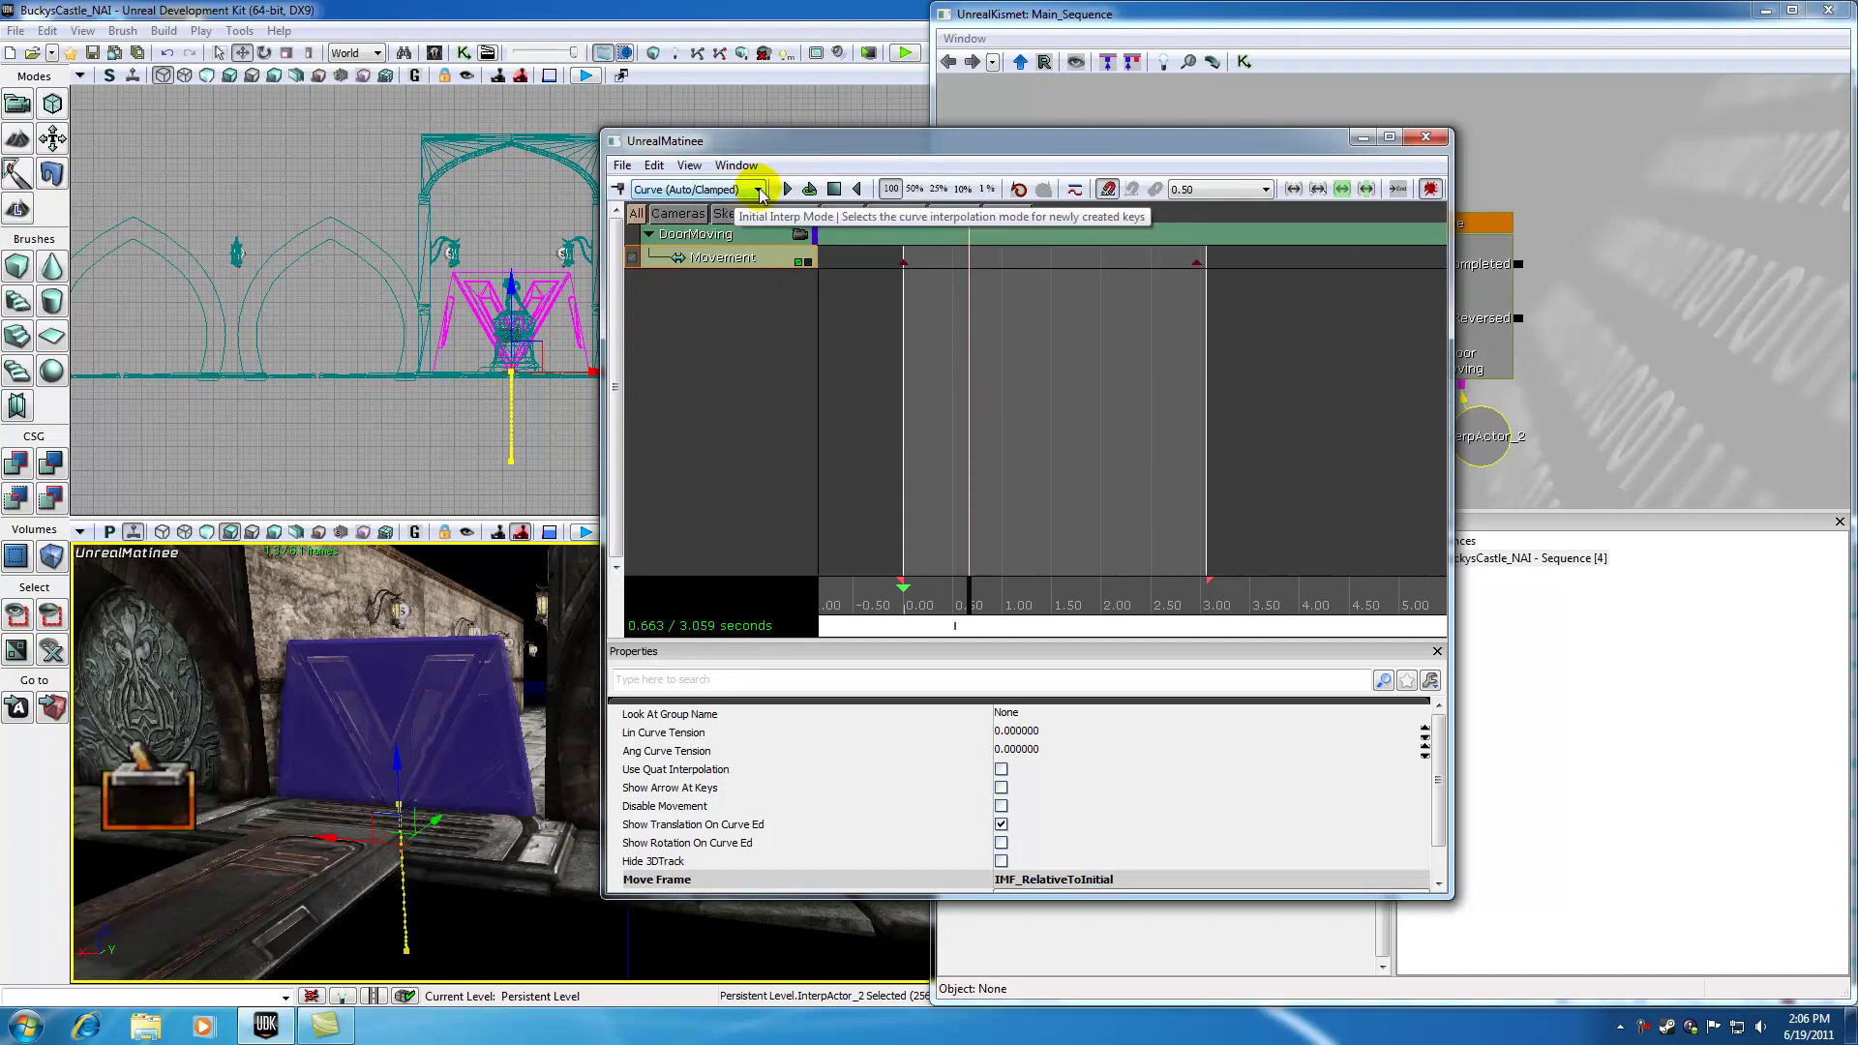
click(760, 191)
click(760, 190)
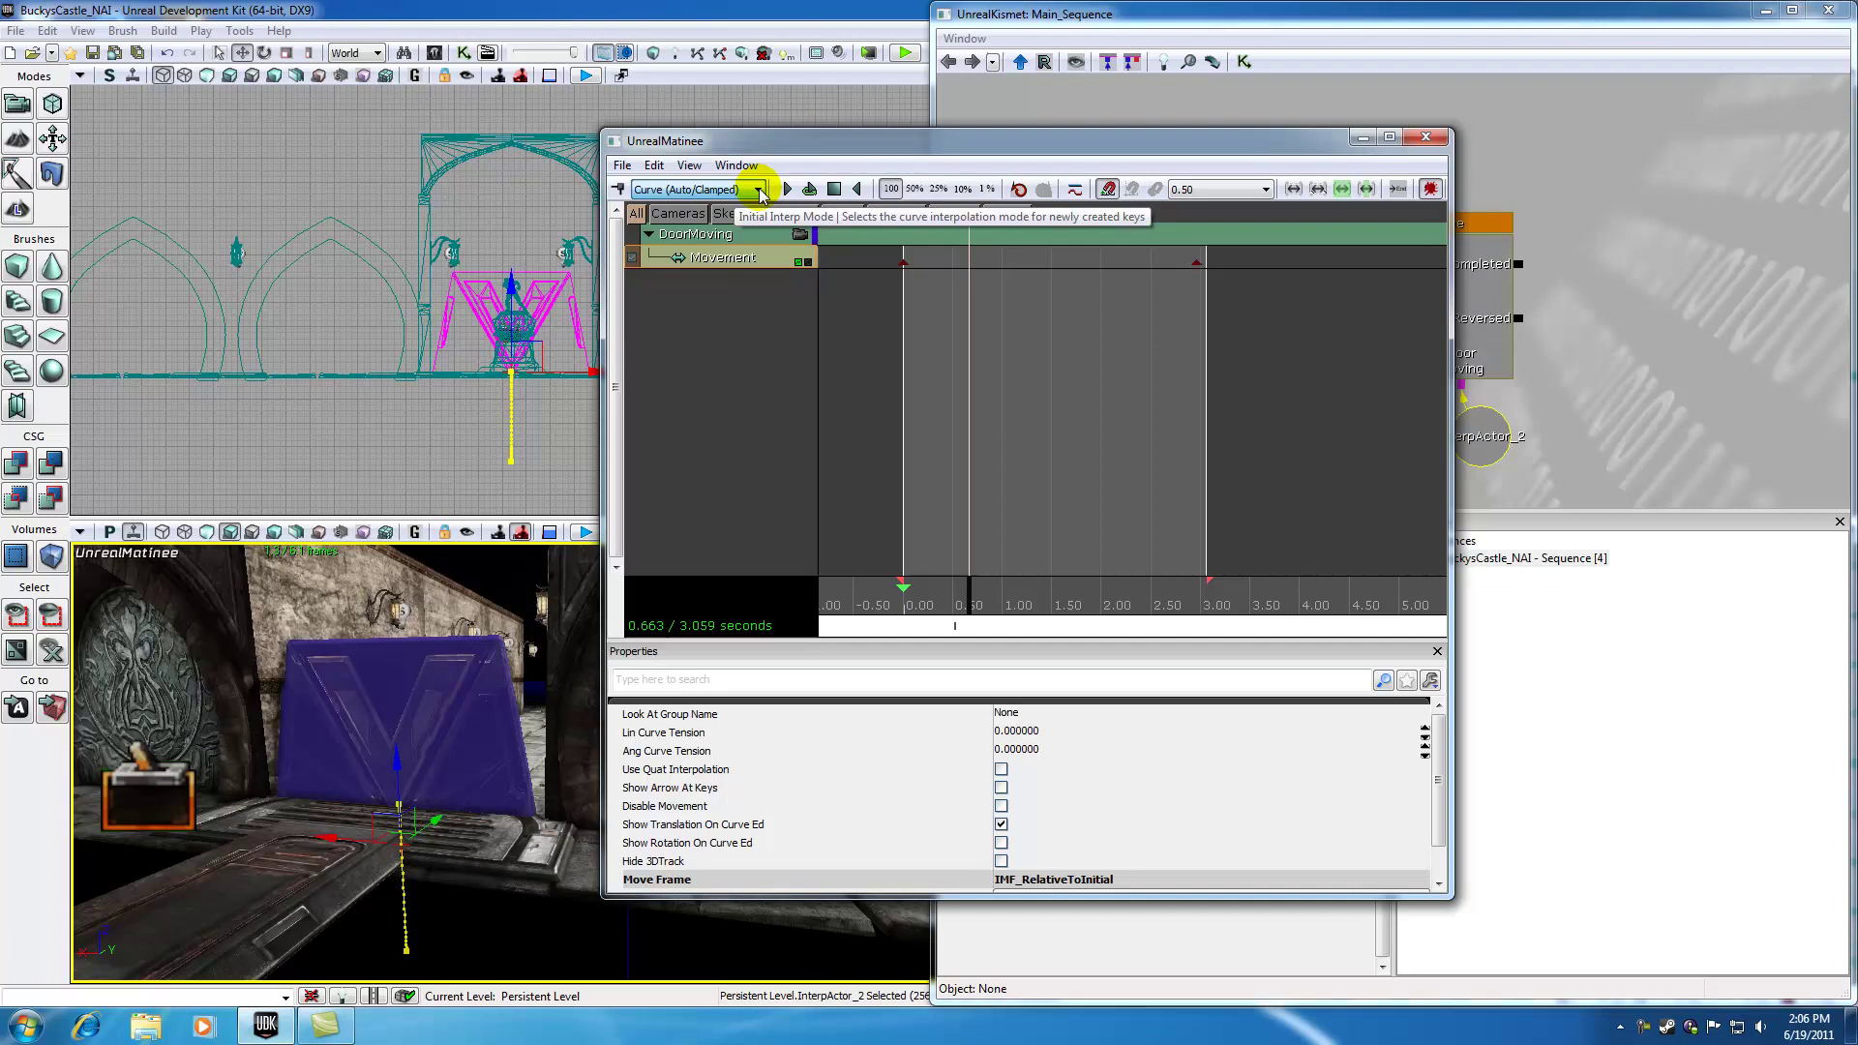
- Enable snapping at 0.50, then with snapping off slide the end key to about 1.35 s
click(1108, 191)
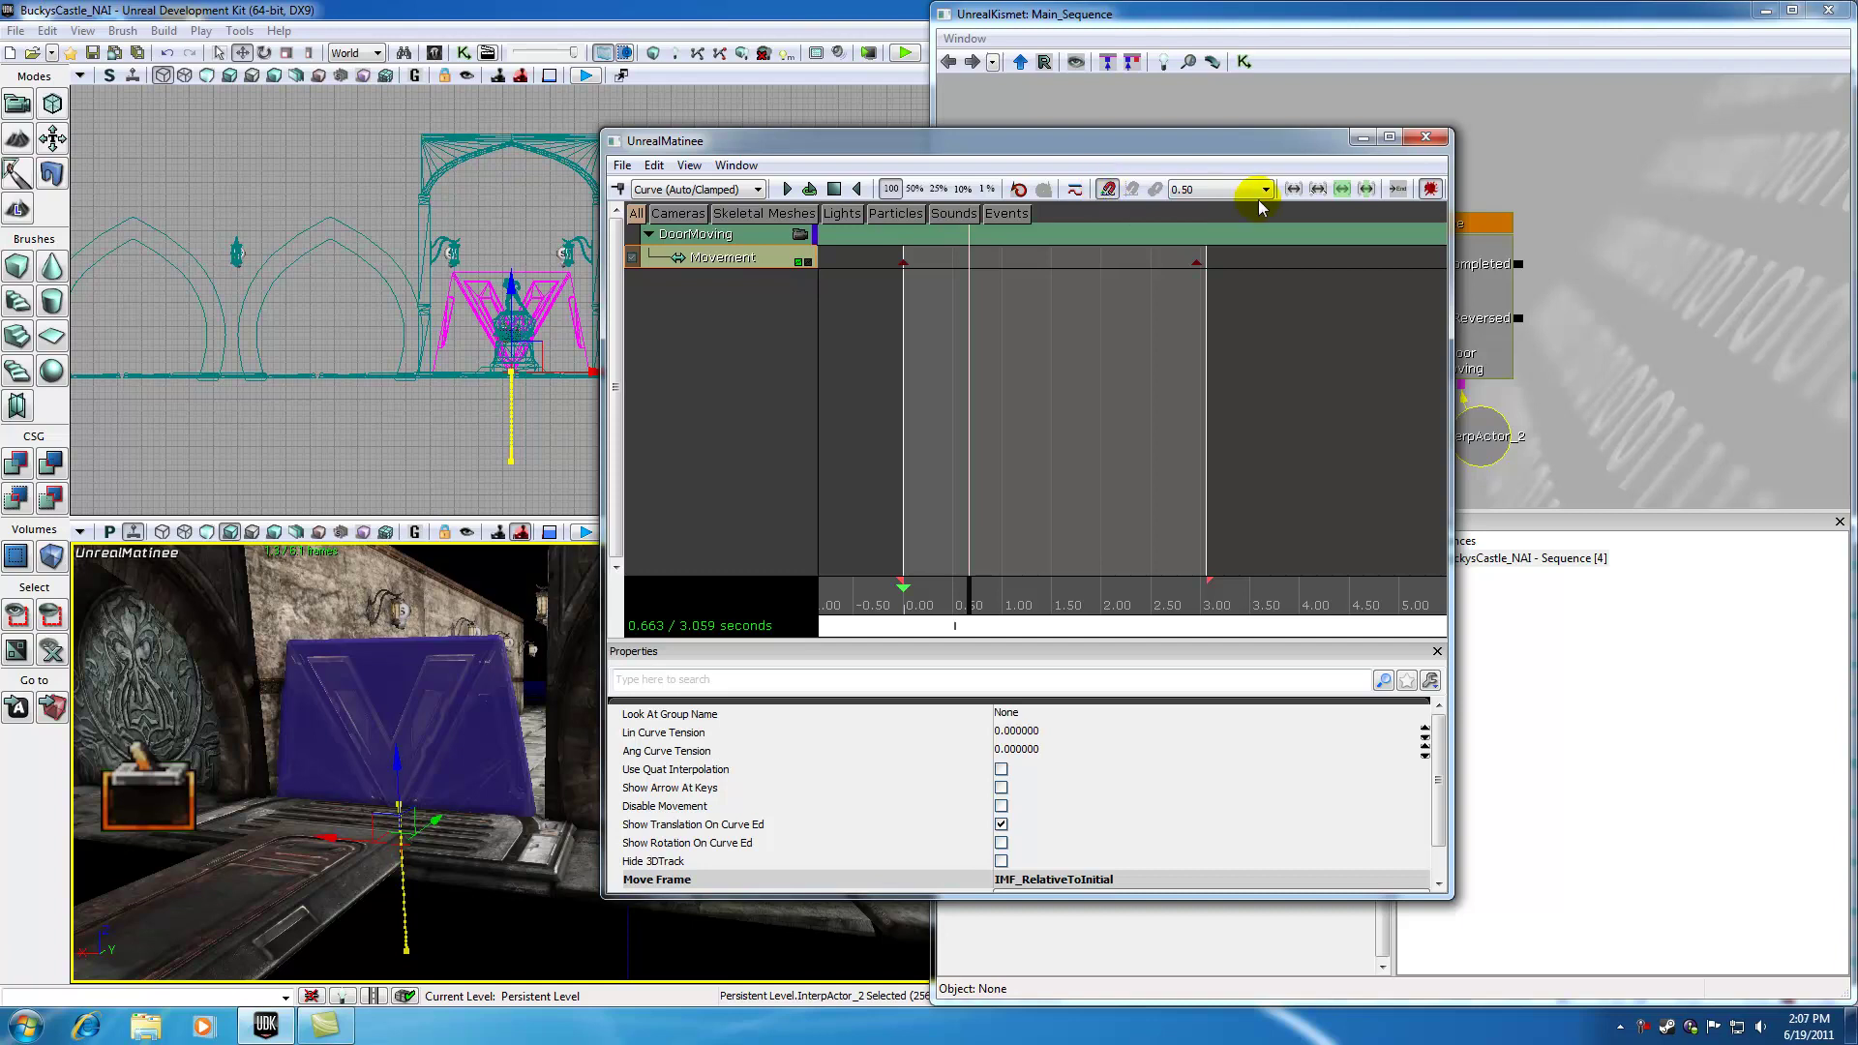
click(1265, 189)
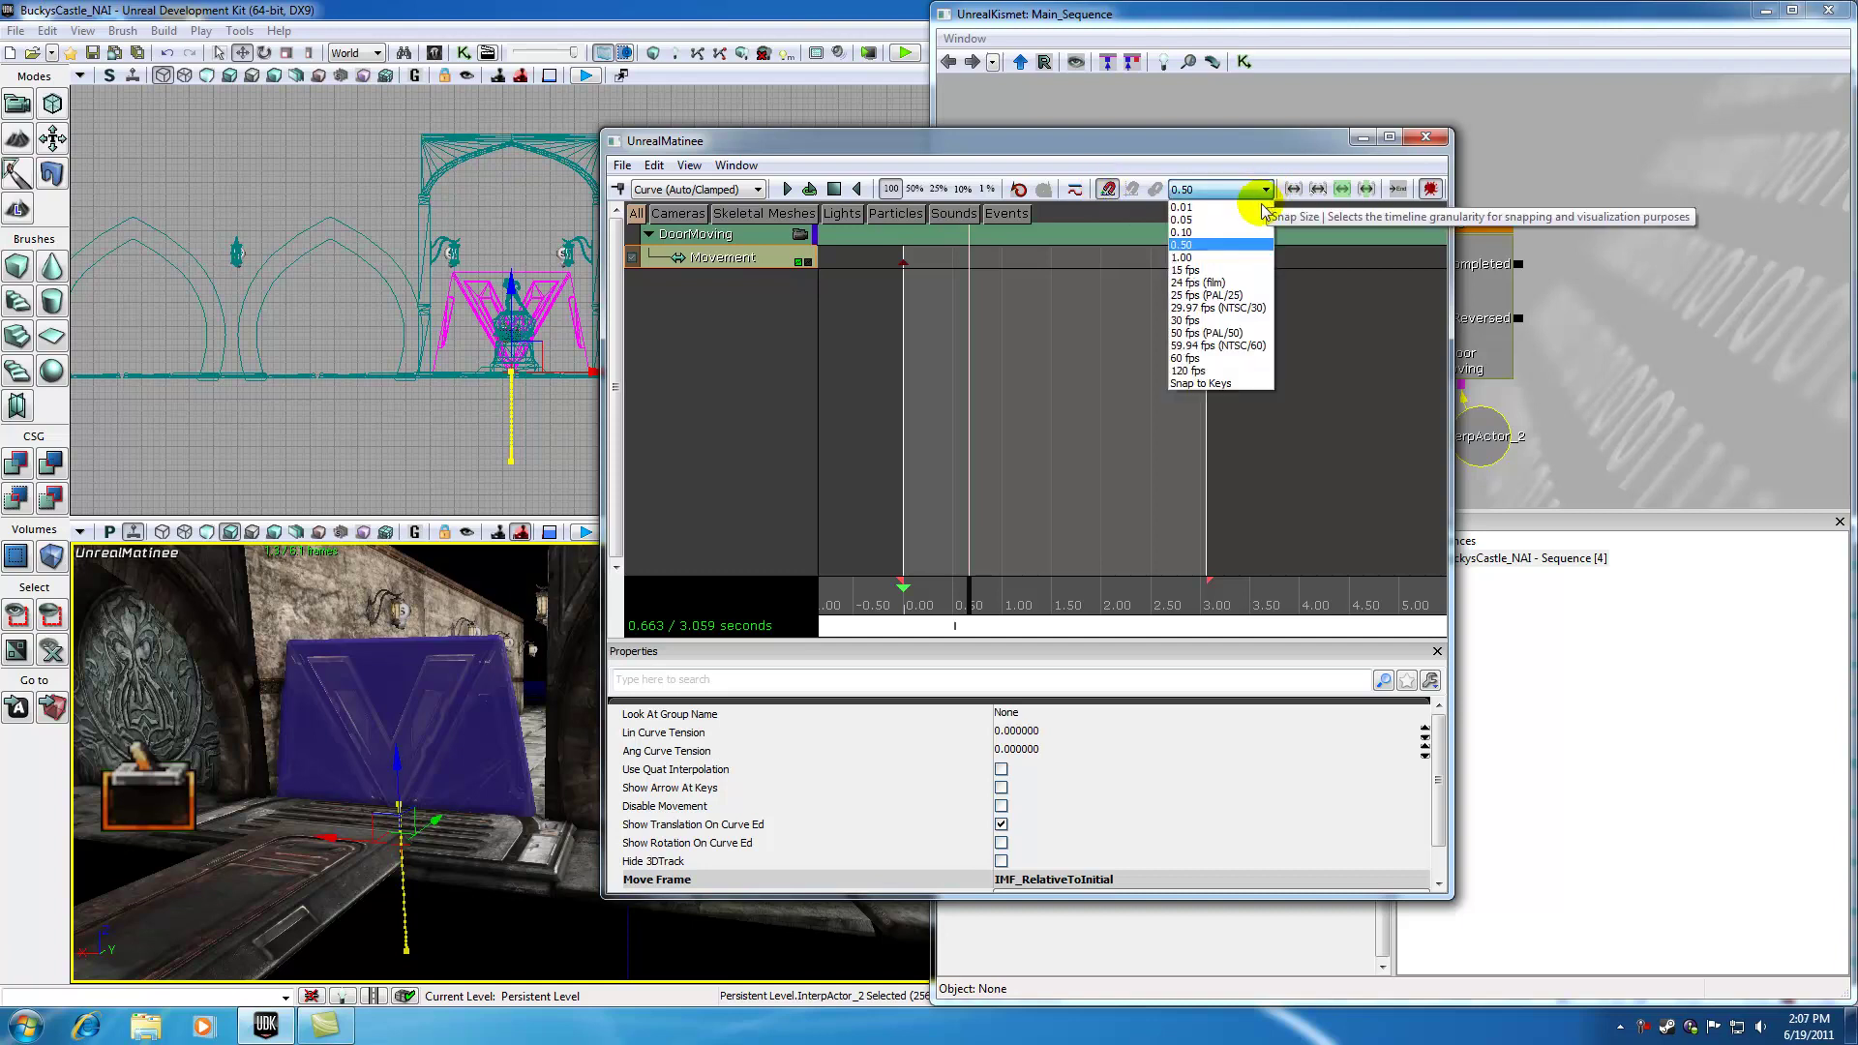
click(1223, 245)
click(1197, 264)
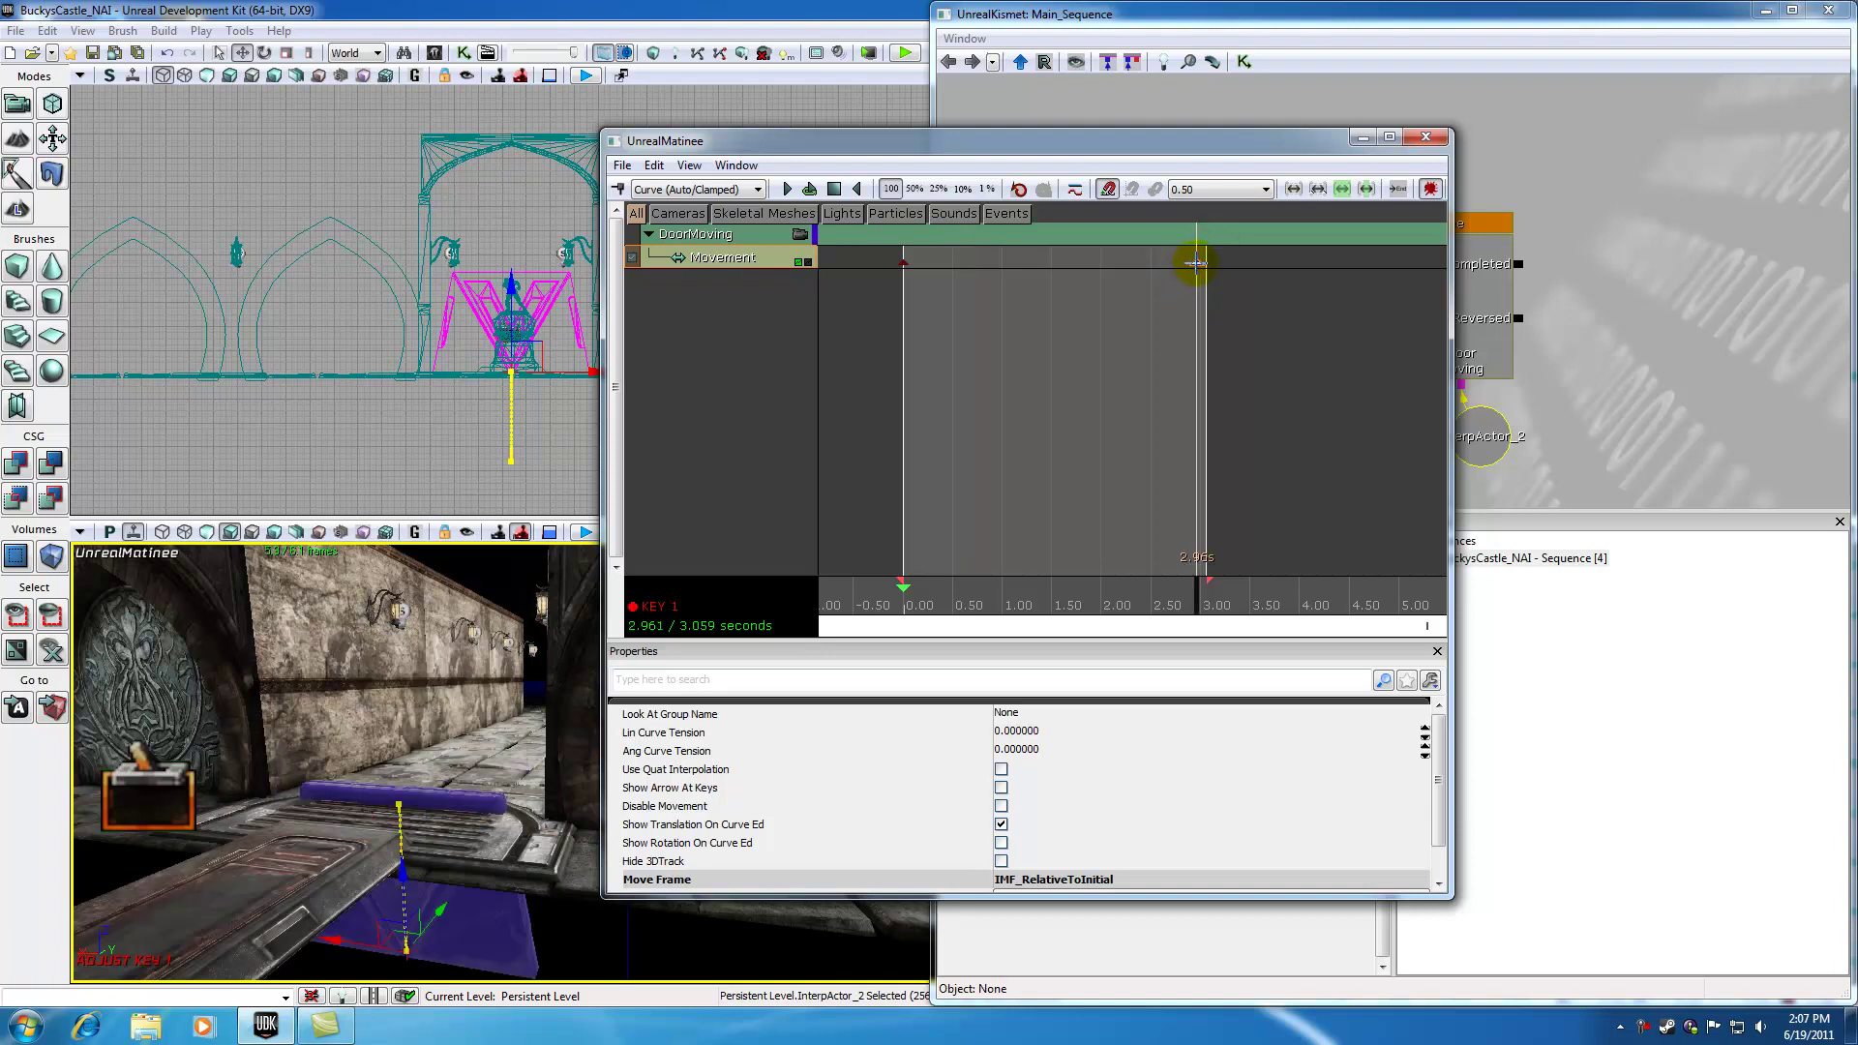
click(1108, 189)
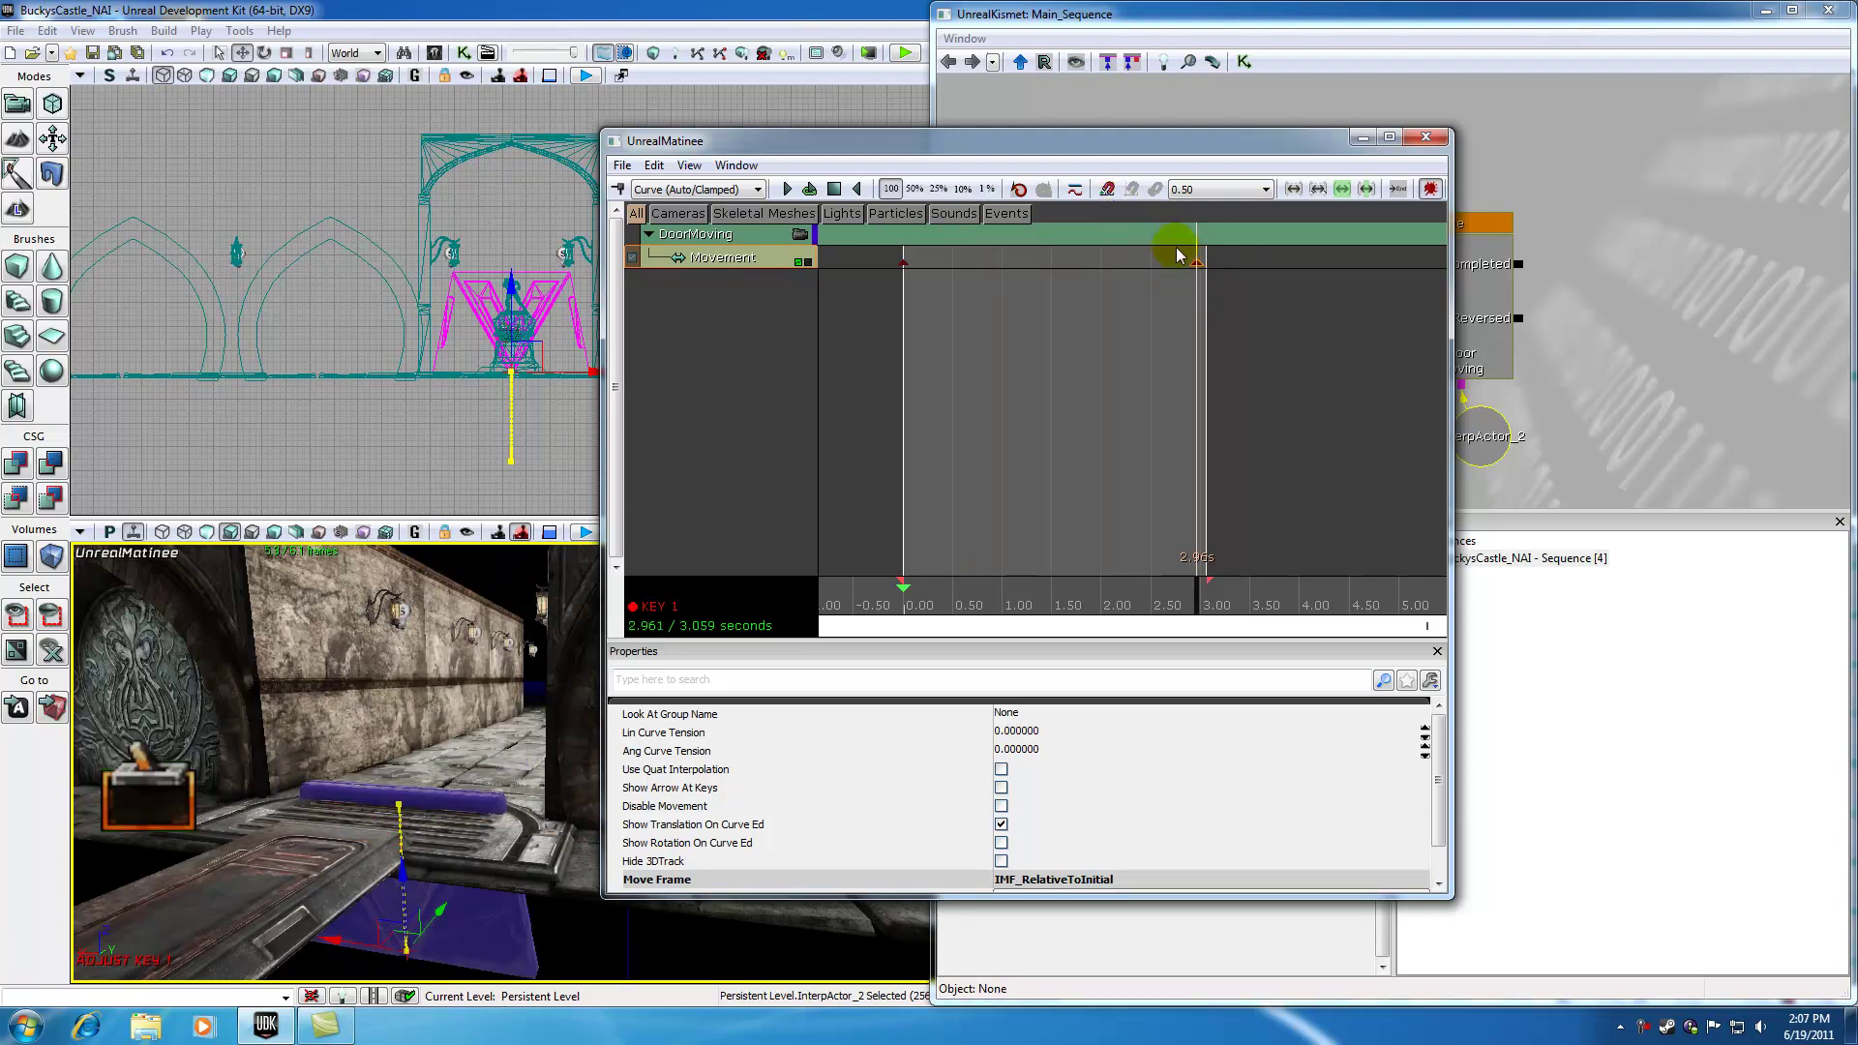
ctrl+drag(1197, 264, 1095, 265)
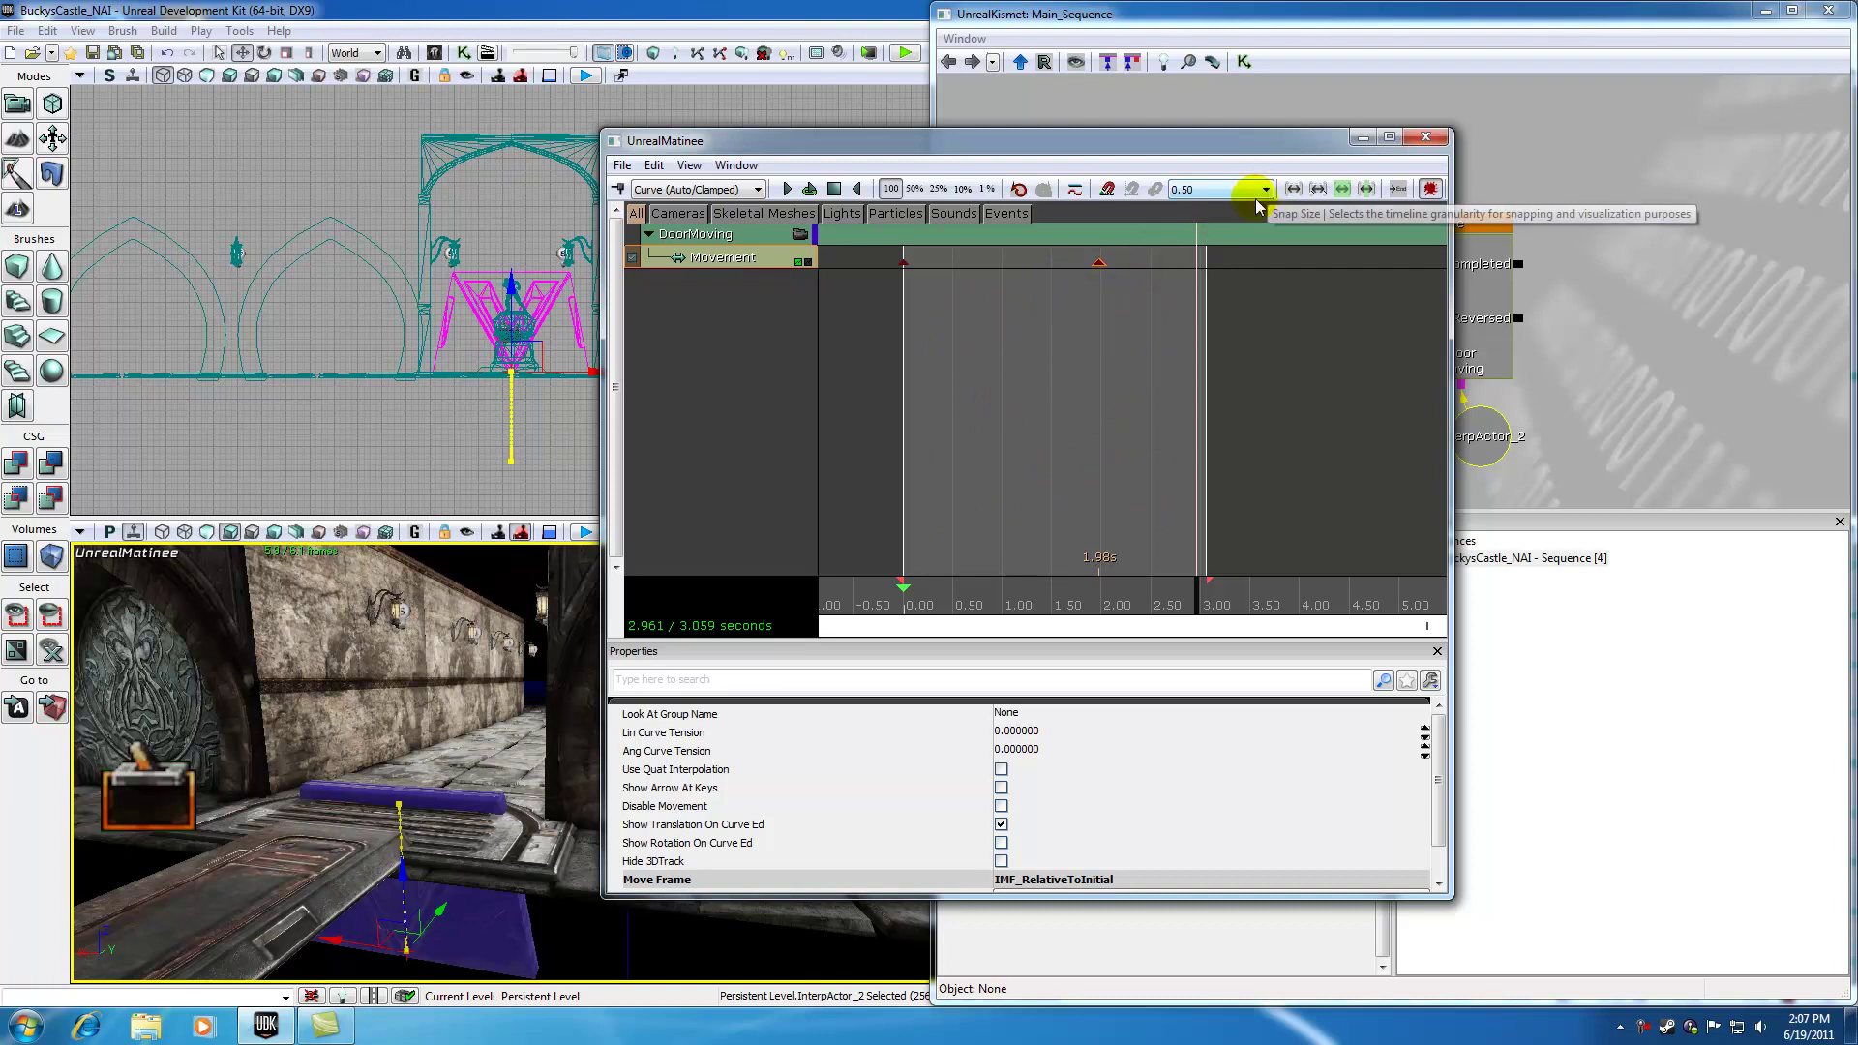
- Snap the end key to 1.50 s, then move it in 1.00 snap steps
click(1108, 190)
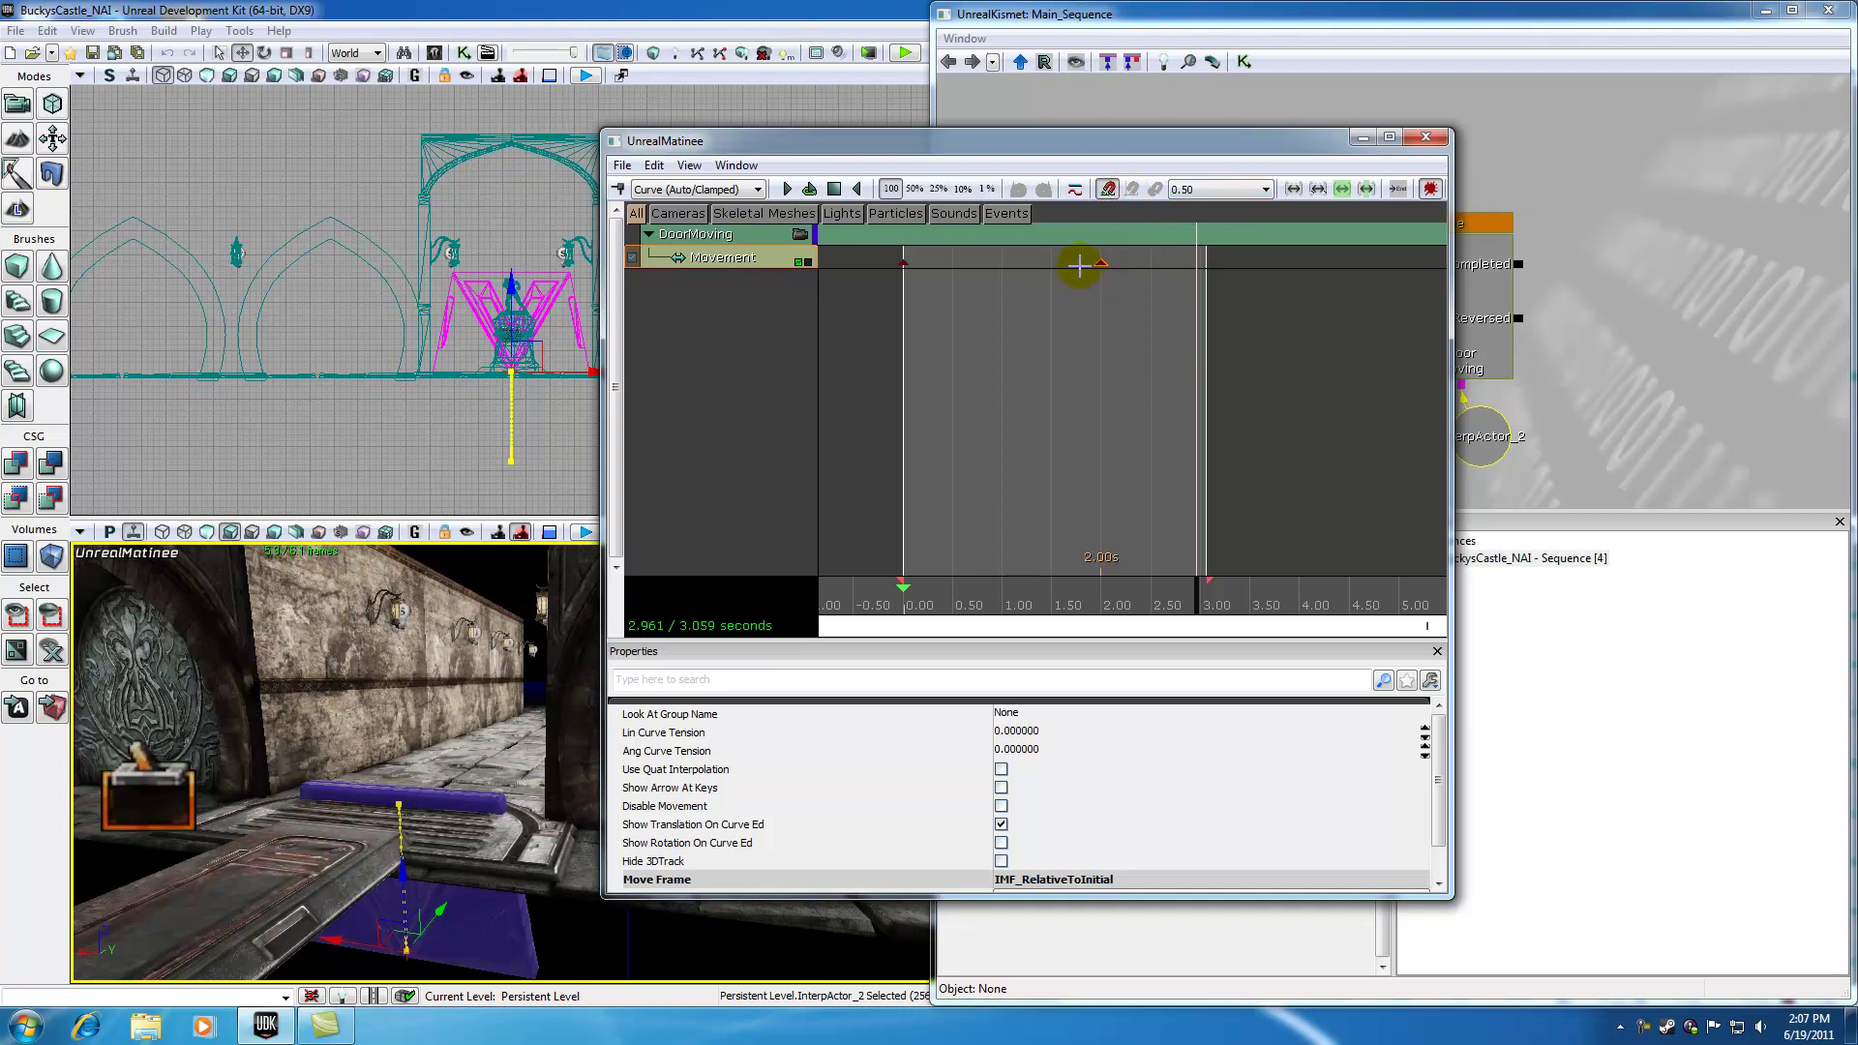
ctrl+drag(1079, 264, 1150, 264)
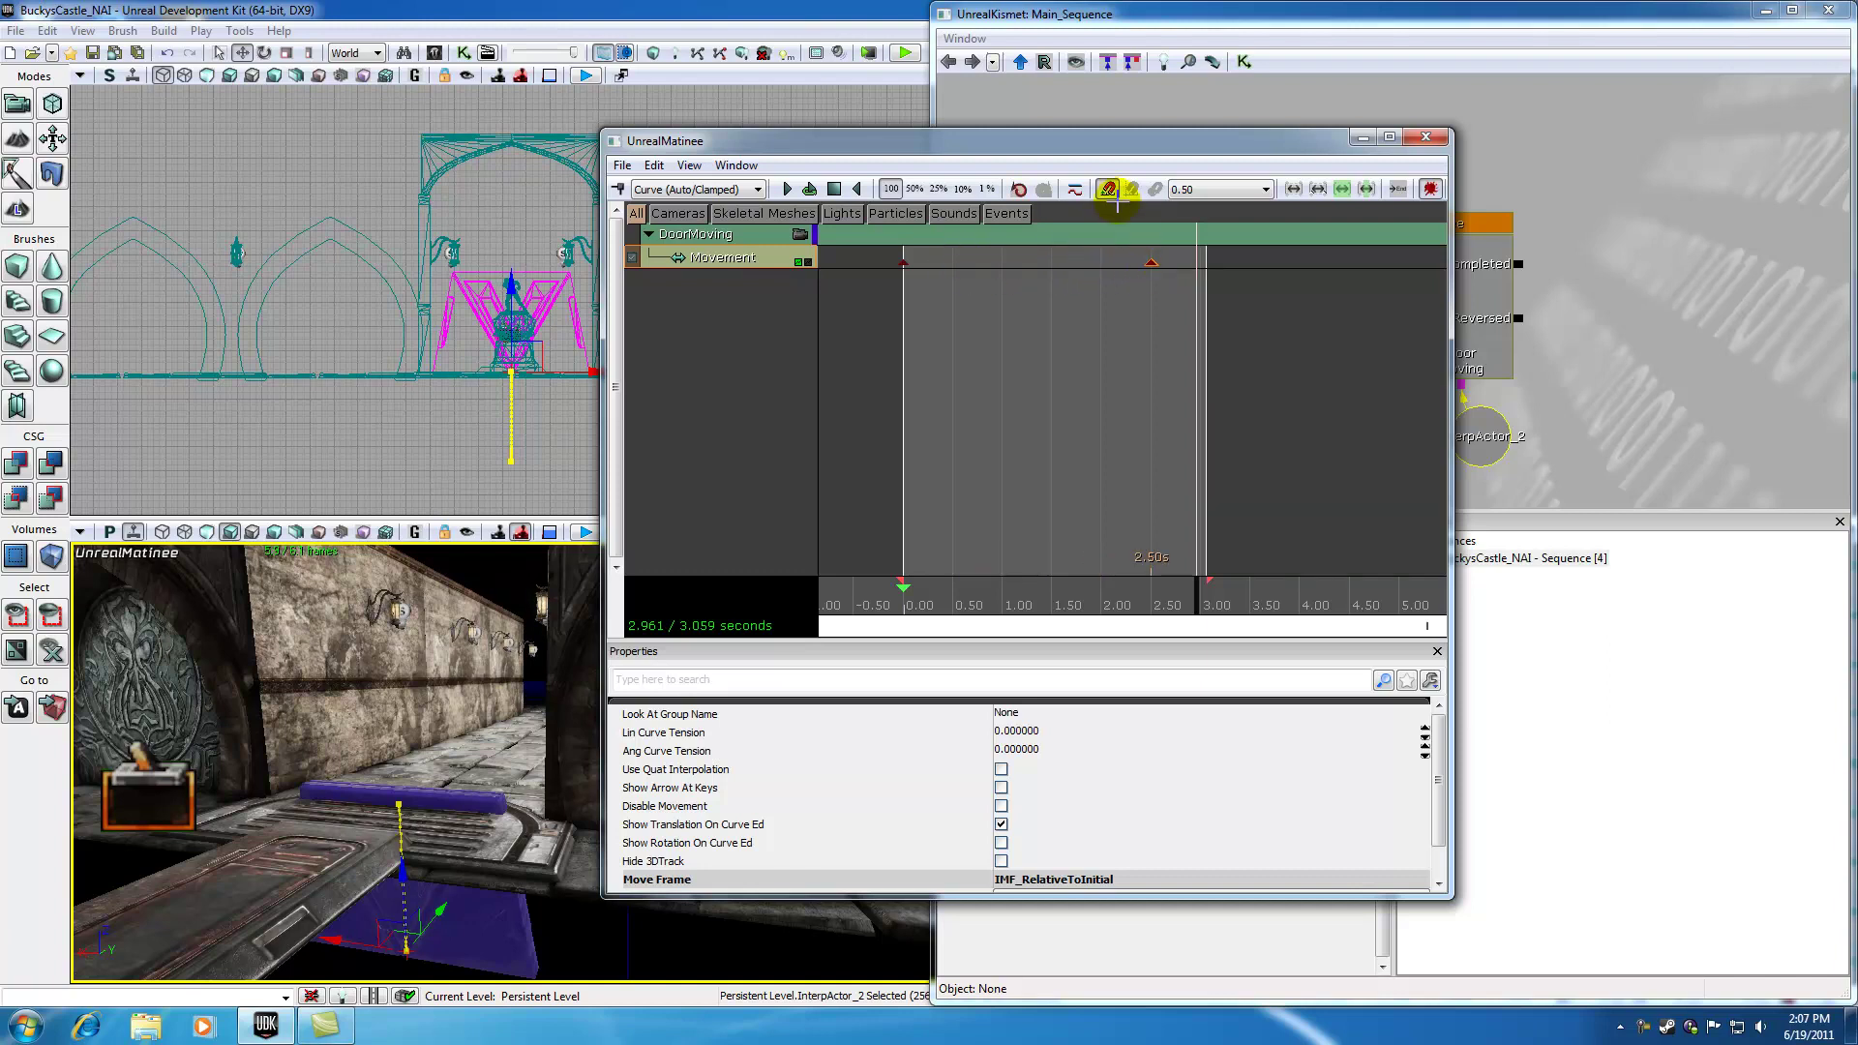
click(1266, 191)
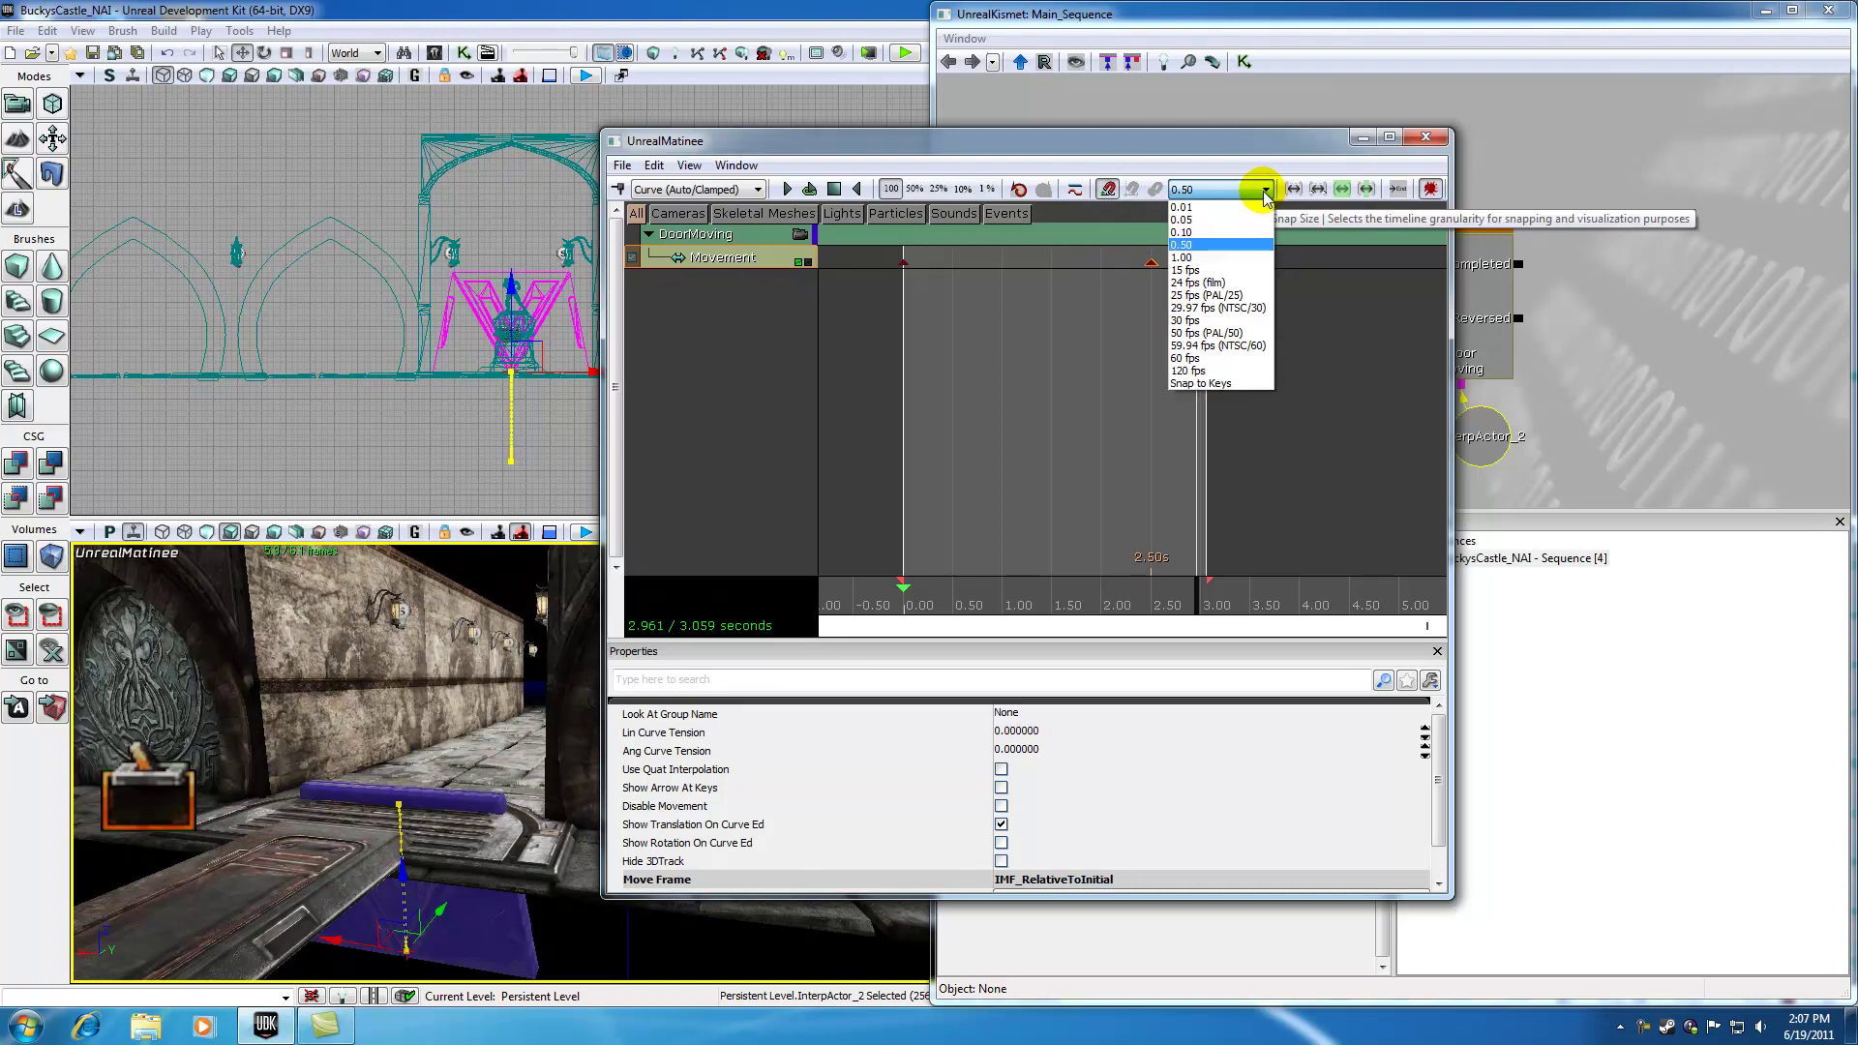
click(1189, 259)
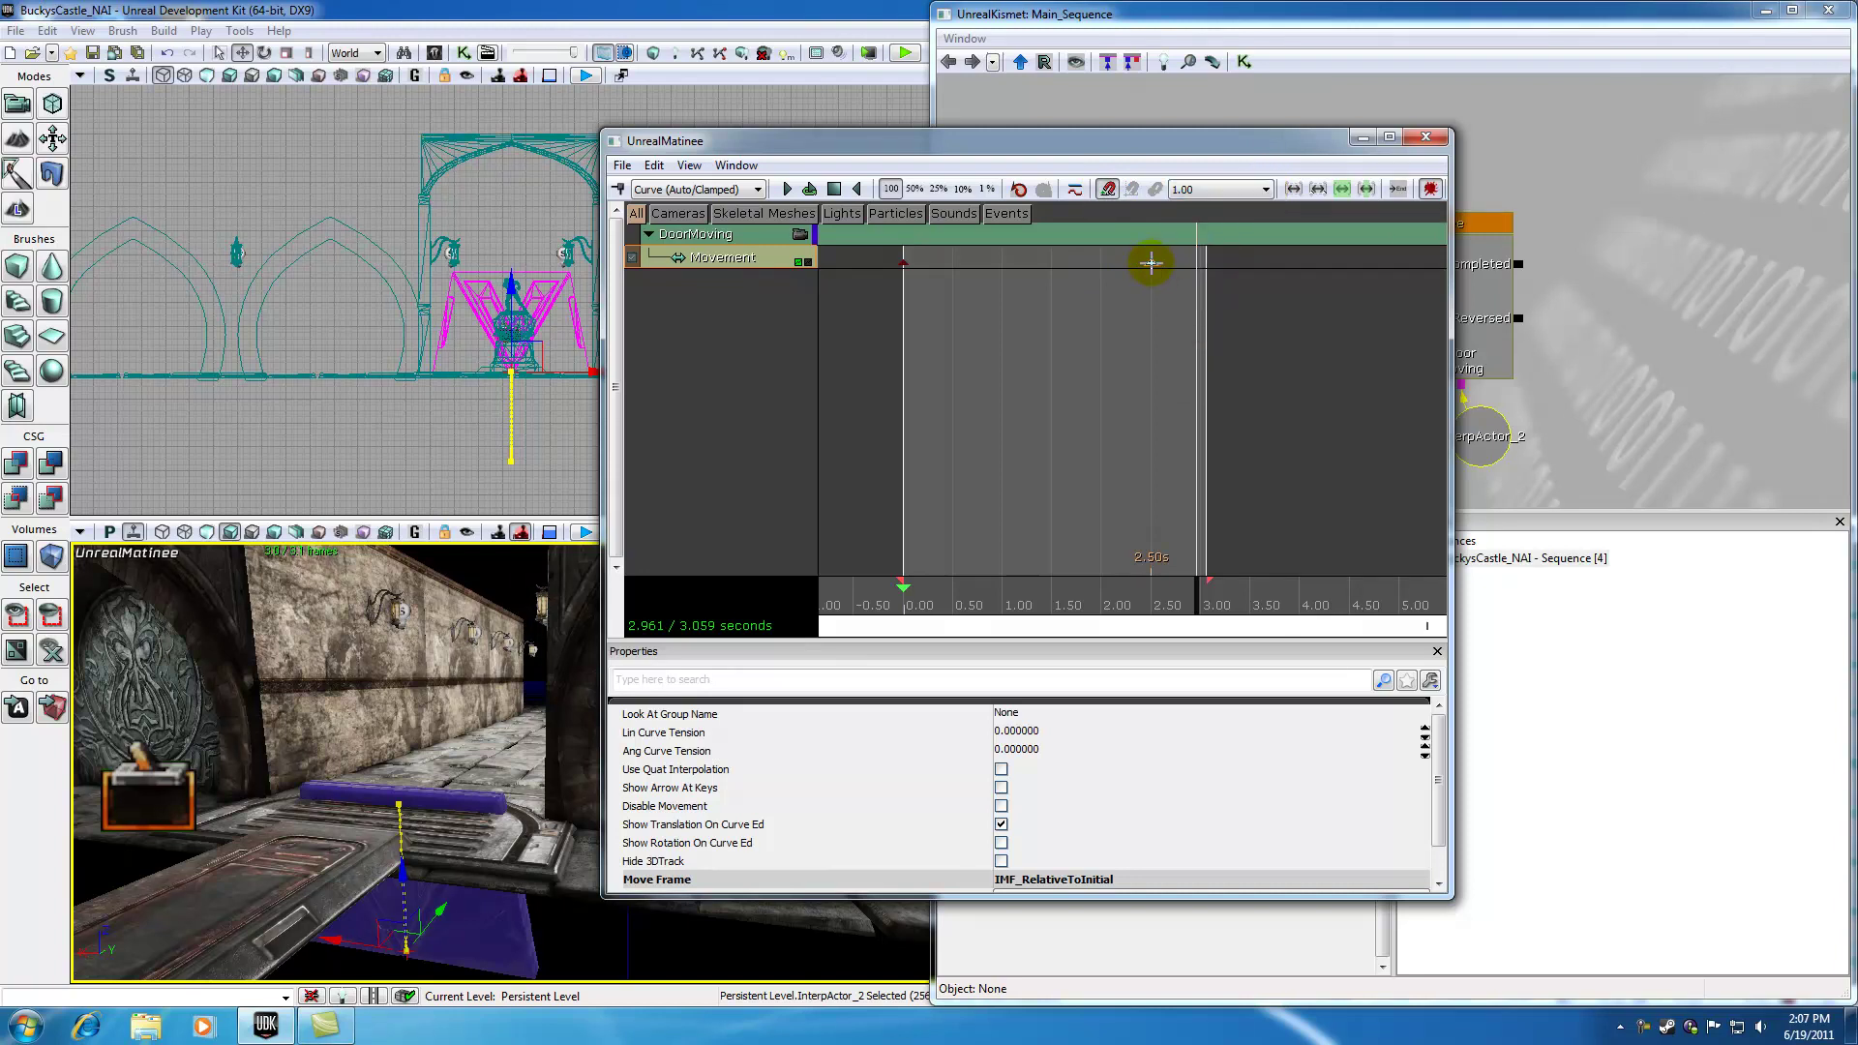
drag(1151, 263, 1192, 267)
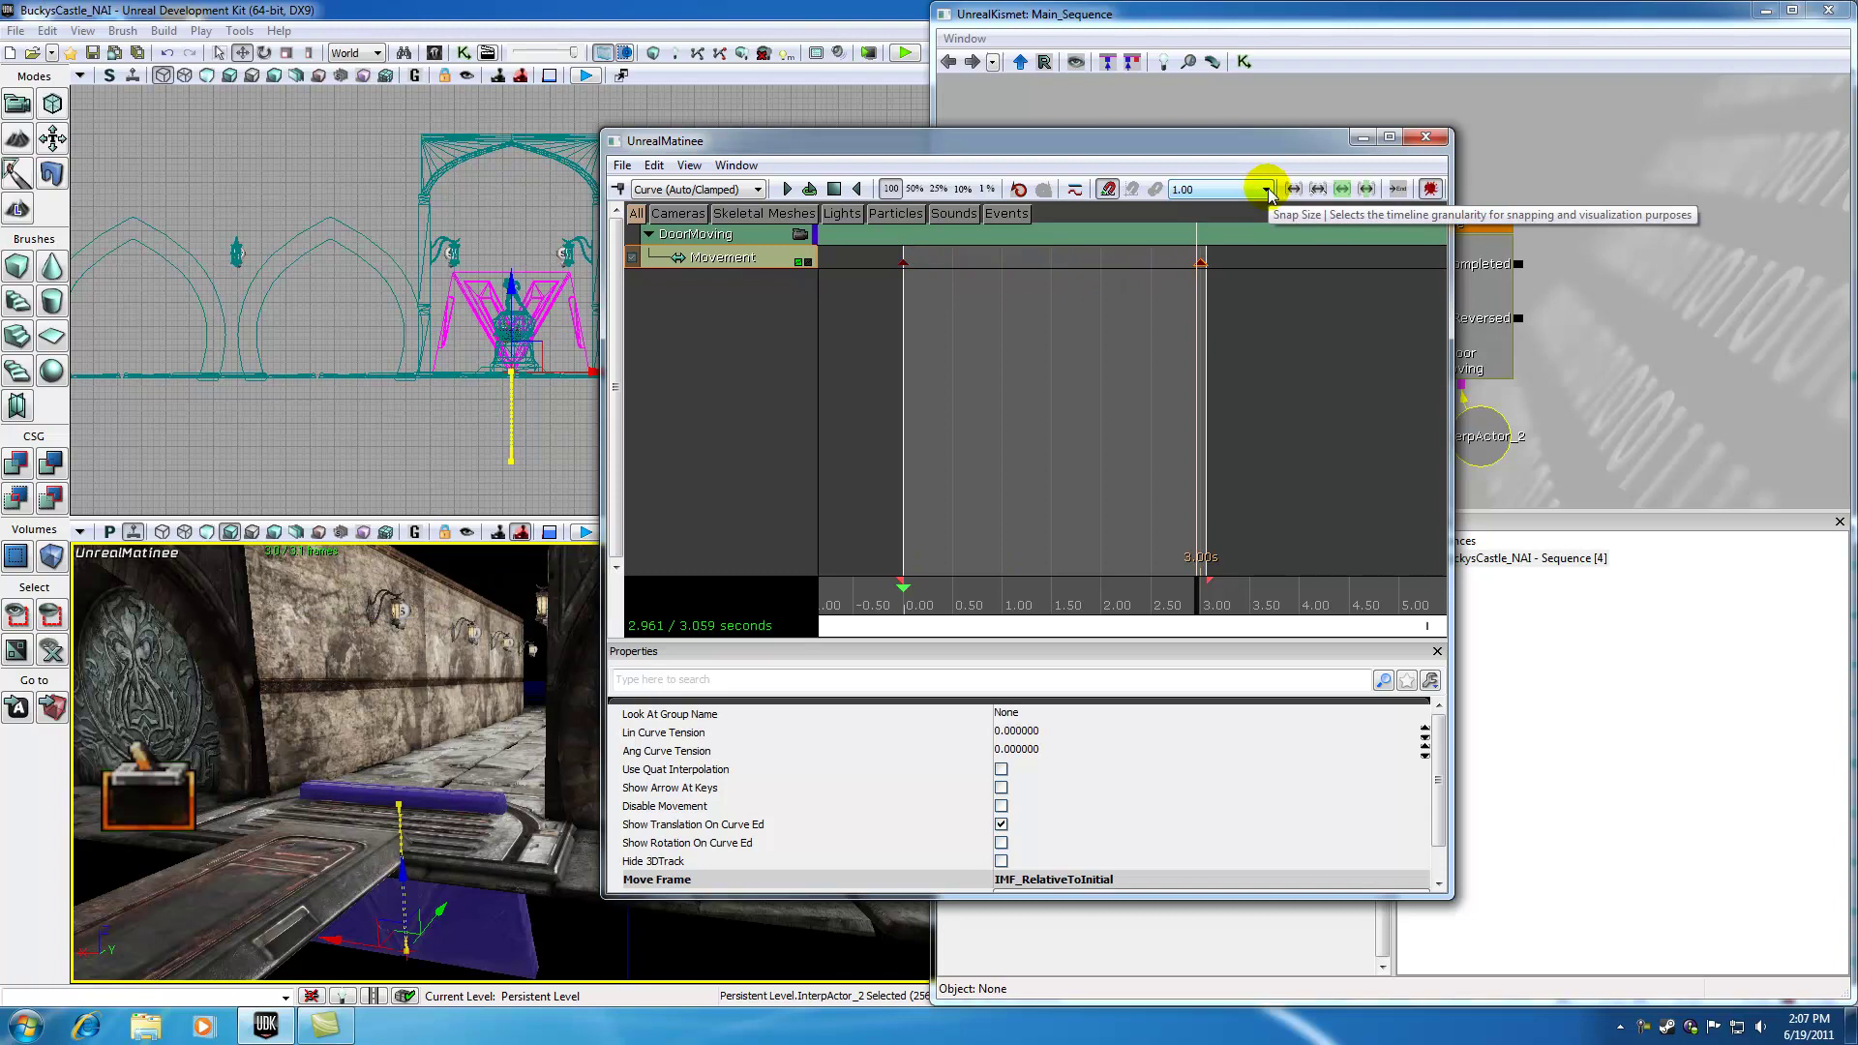
- Reset snap size to 0.50, turn snapping off, and place the end key at about 2.66 s
click(1267, 191)
click(1204, 246)
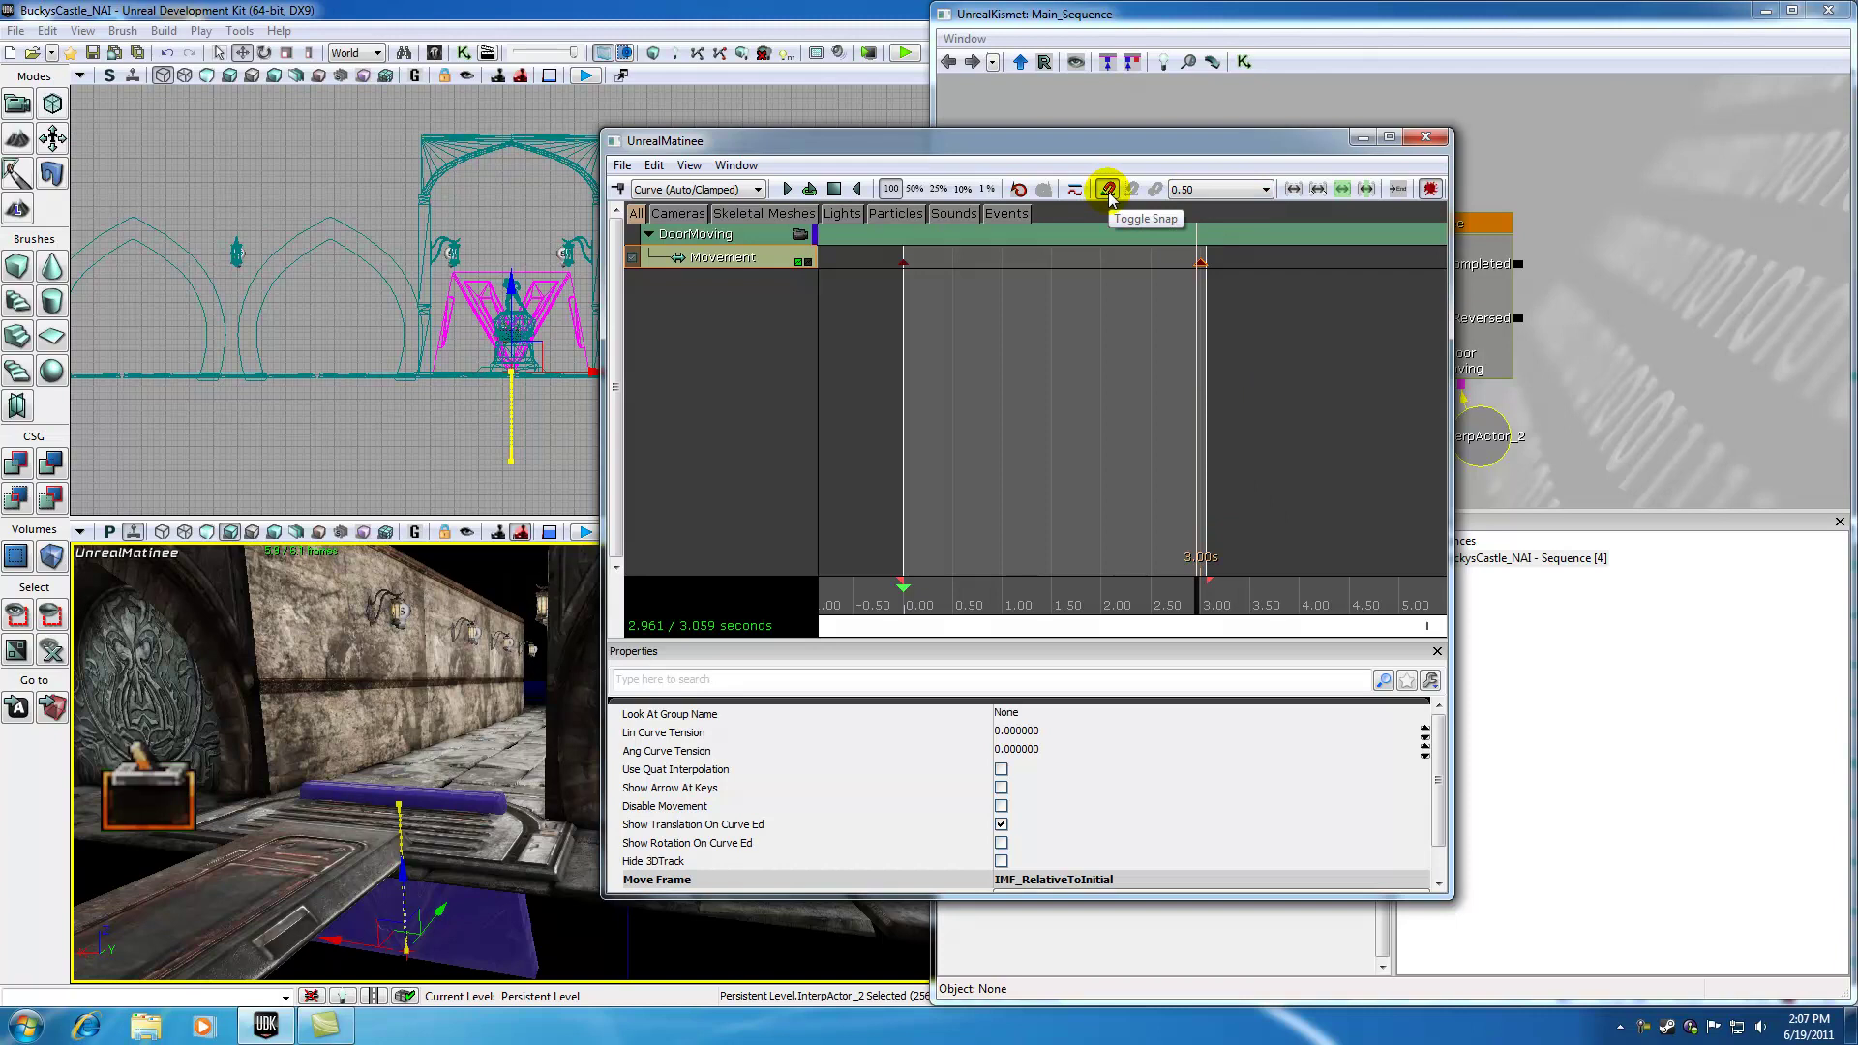
click(1109, 194)
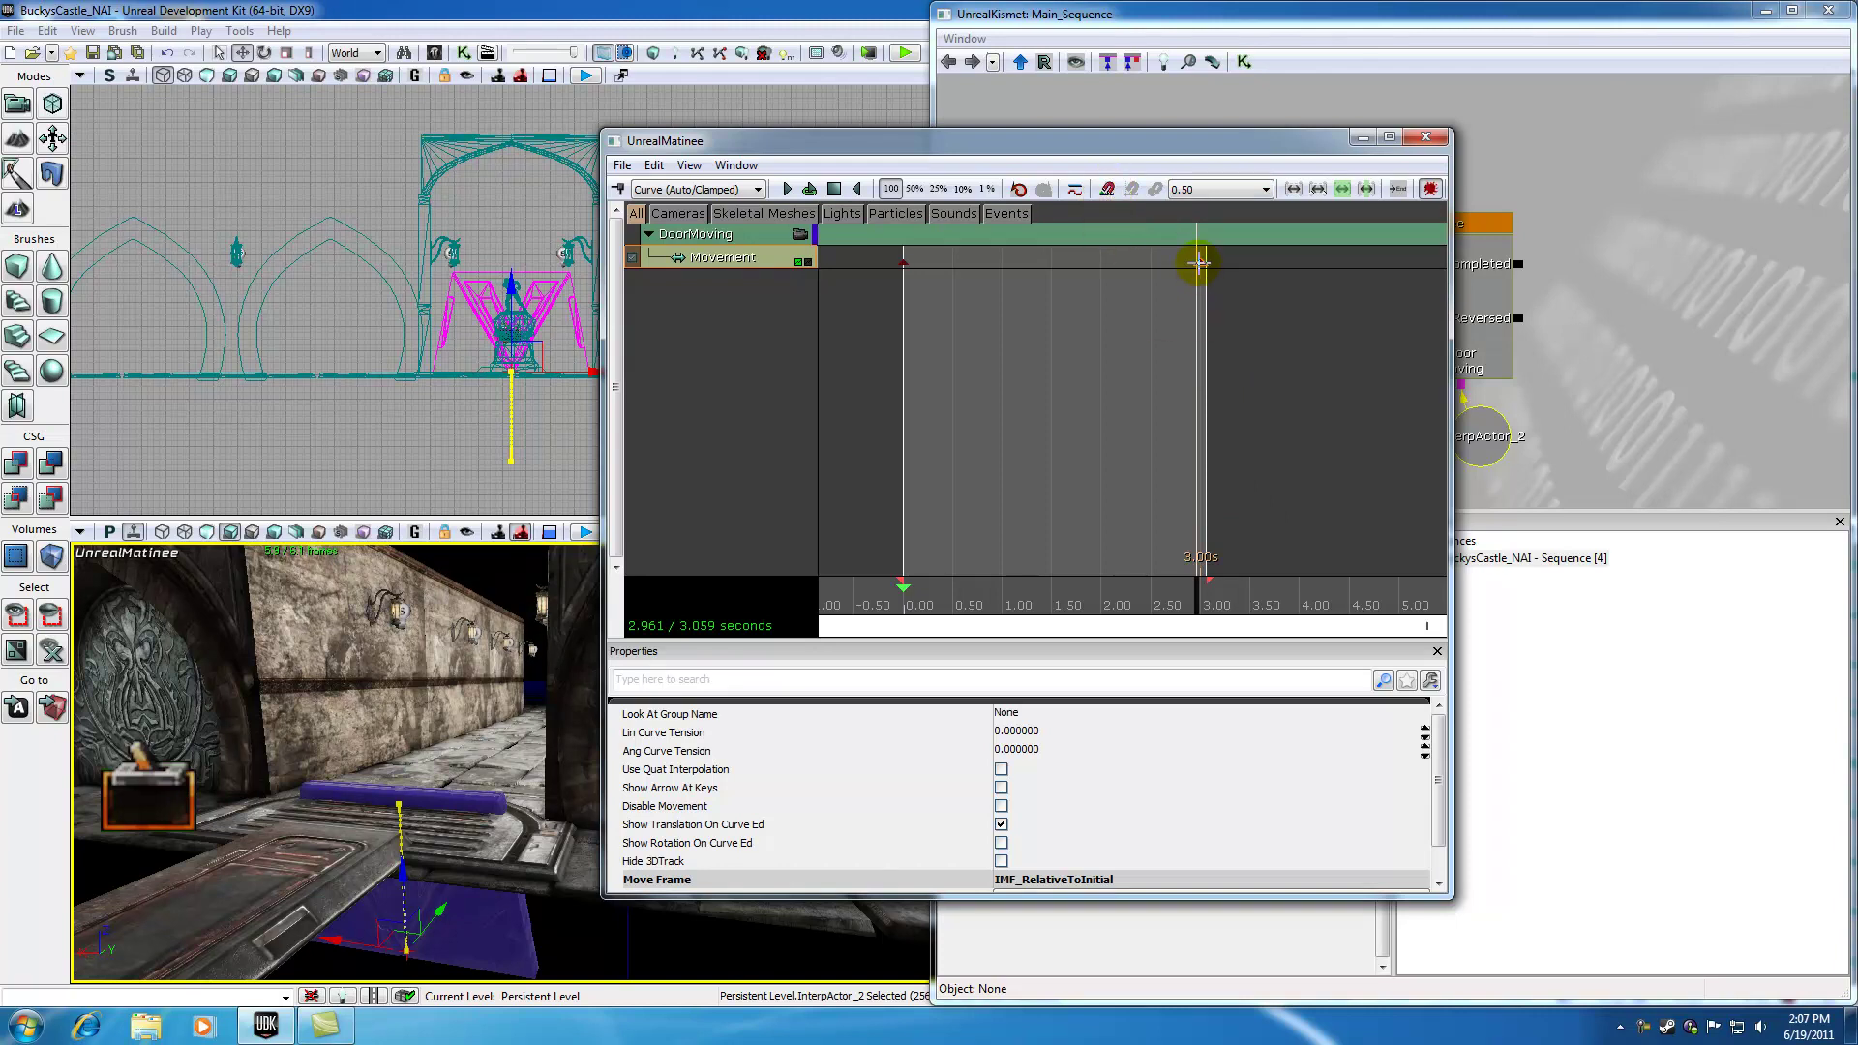
mouse_move(1198, 262)
mouse_down()
mouse_move(1112, 265)
mouse_move(1167, 264)
mouse_up()
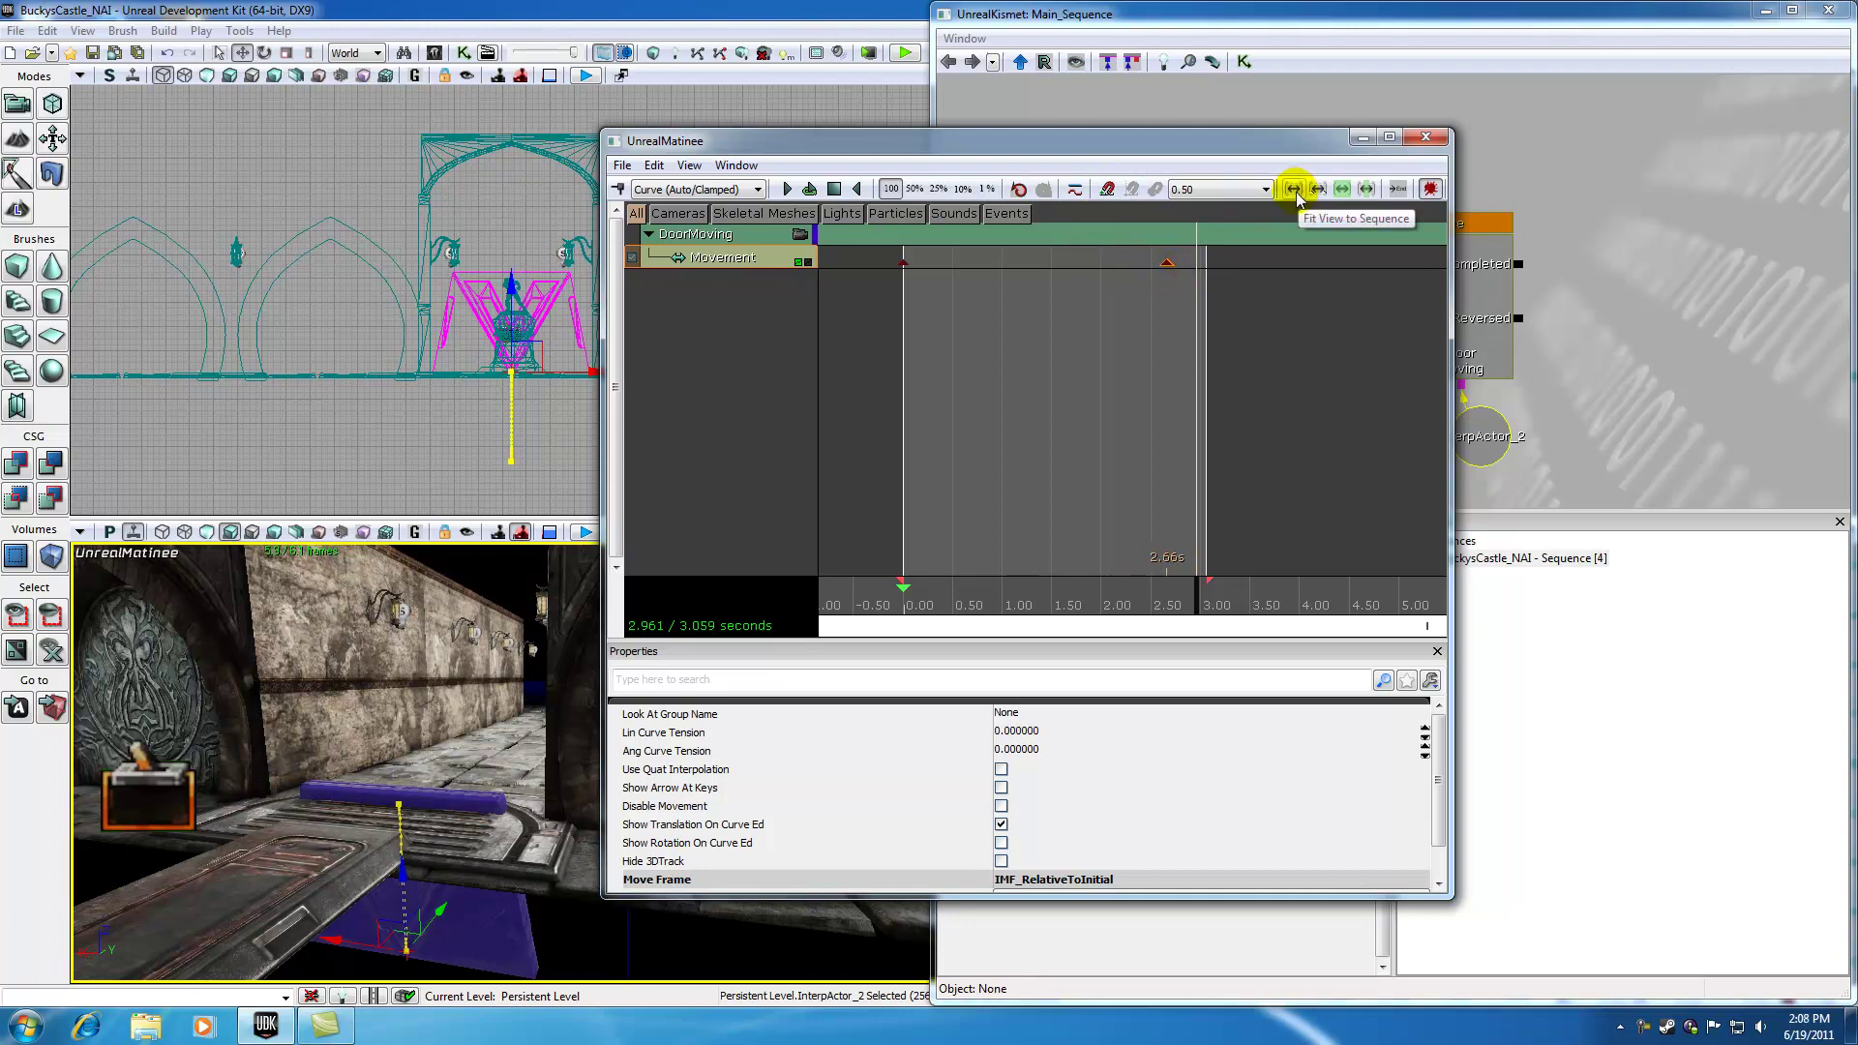
- Fit the view and loop to the 0–2.66 s sequence, enable gore, and uncover the Kismet Matinee node
click(1295, 191)
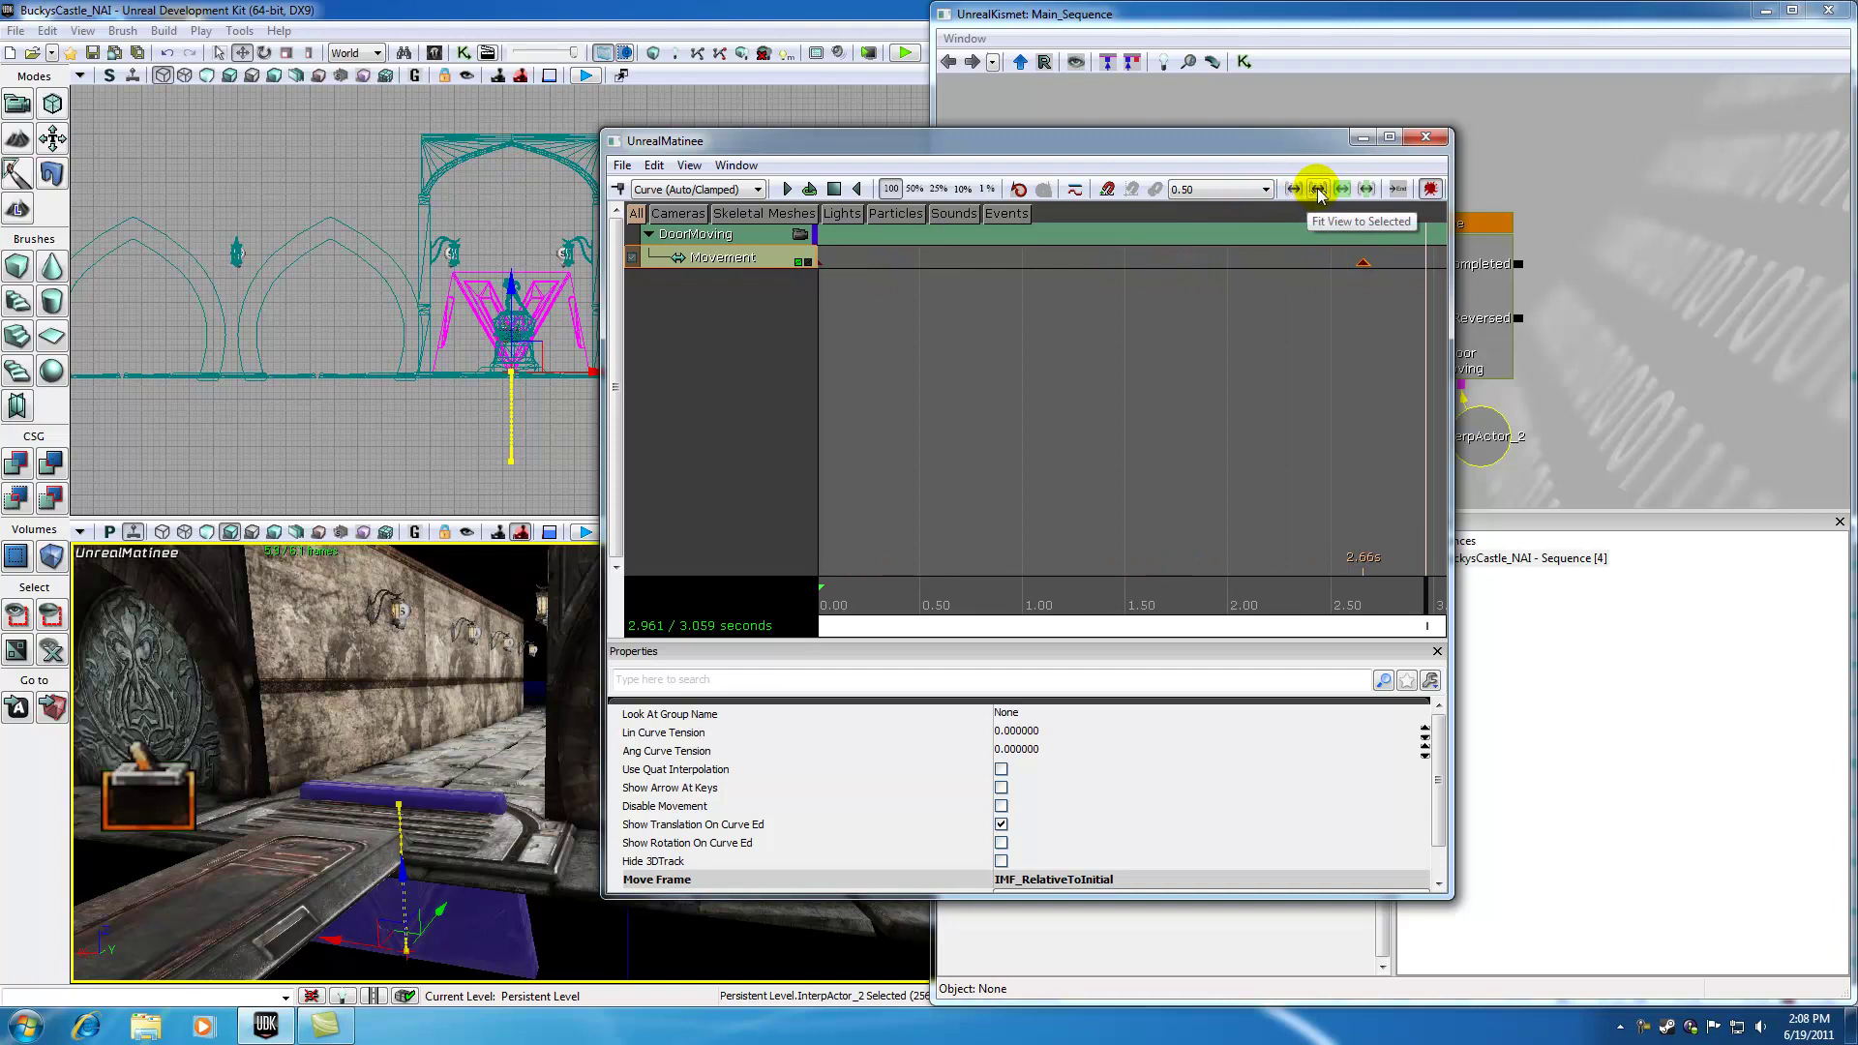
click(1366, 190)
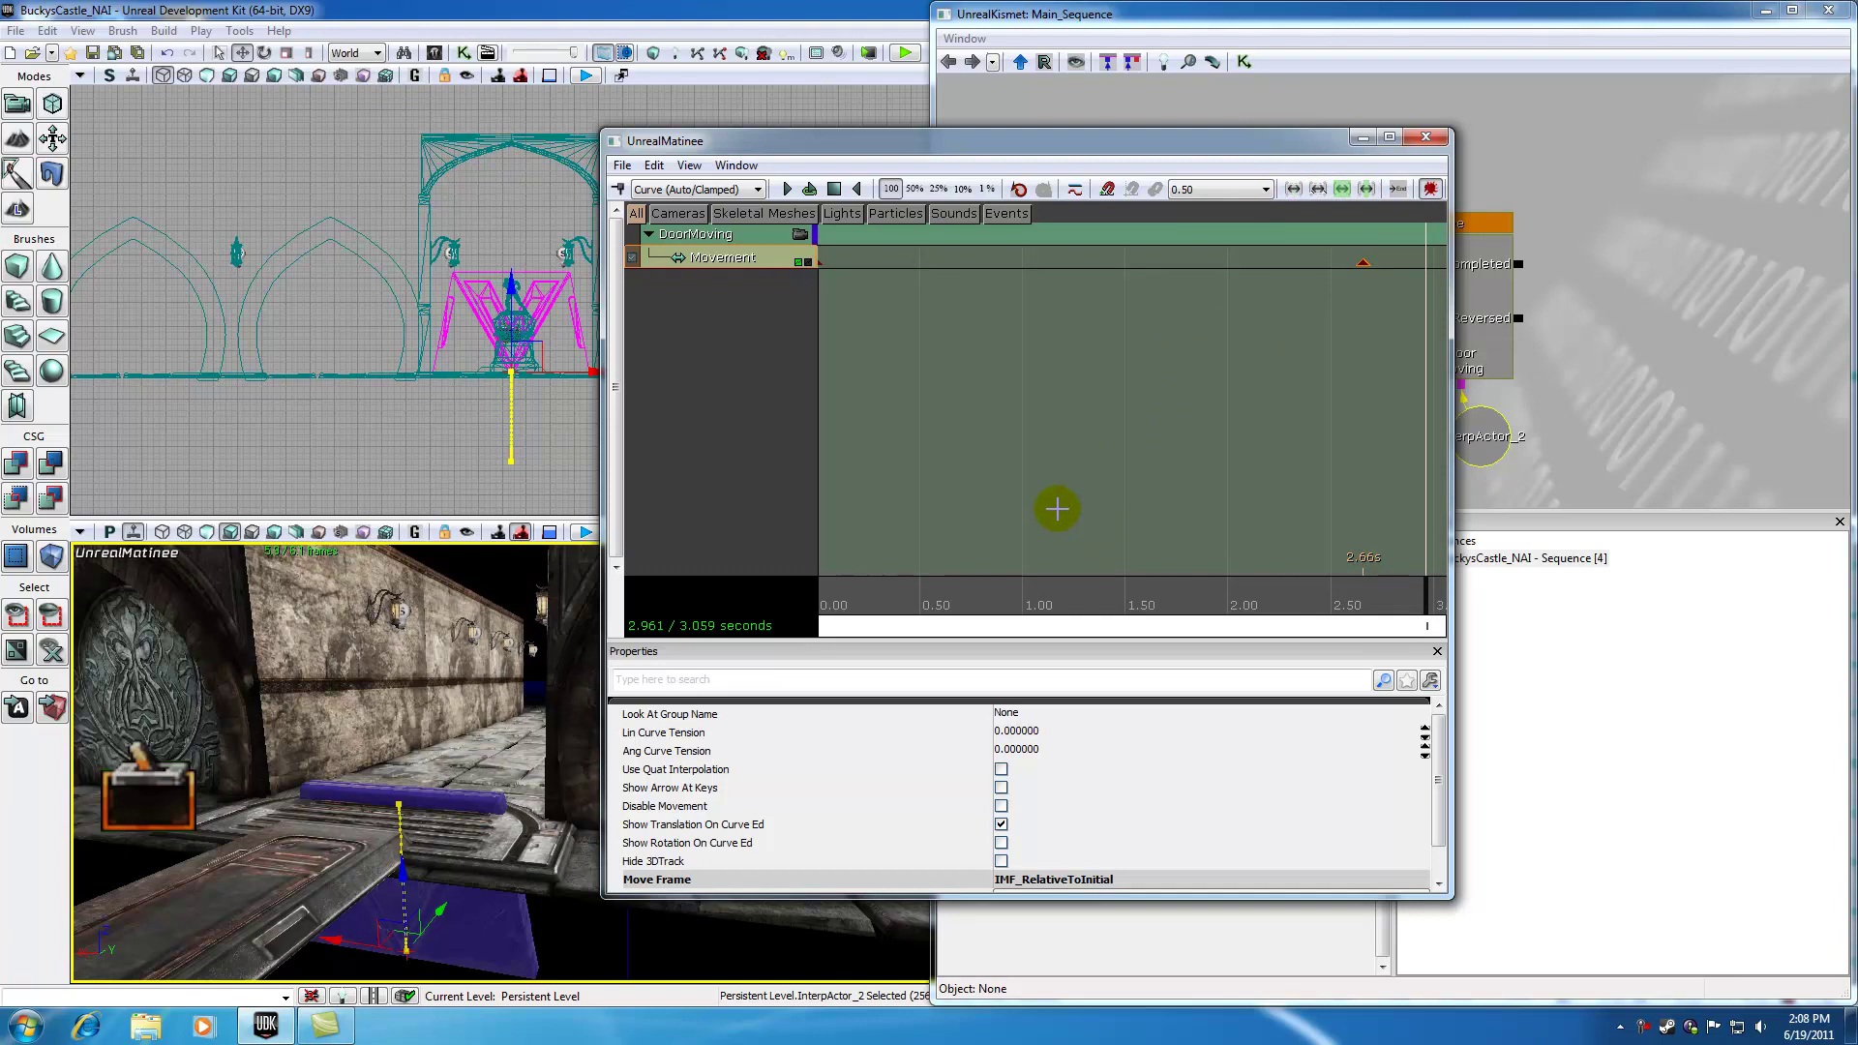
scroll(1056, 508, down, 5)
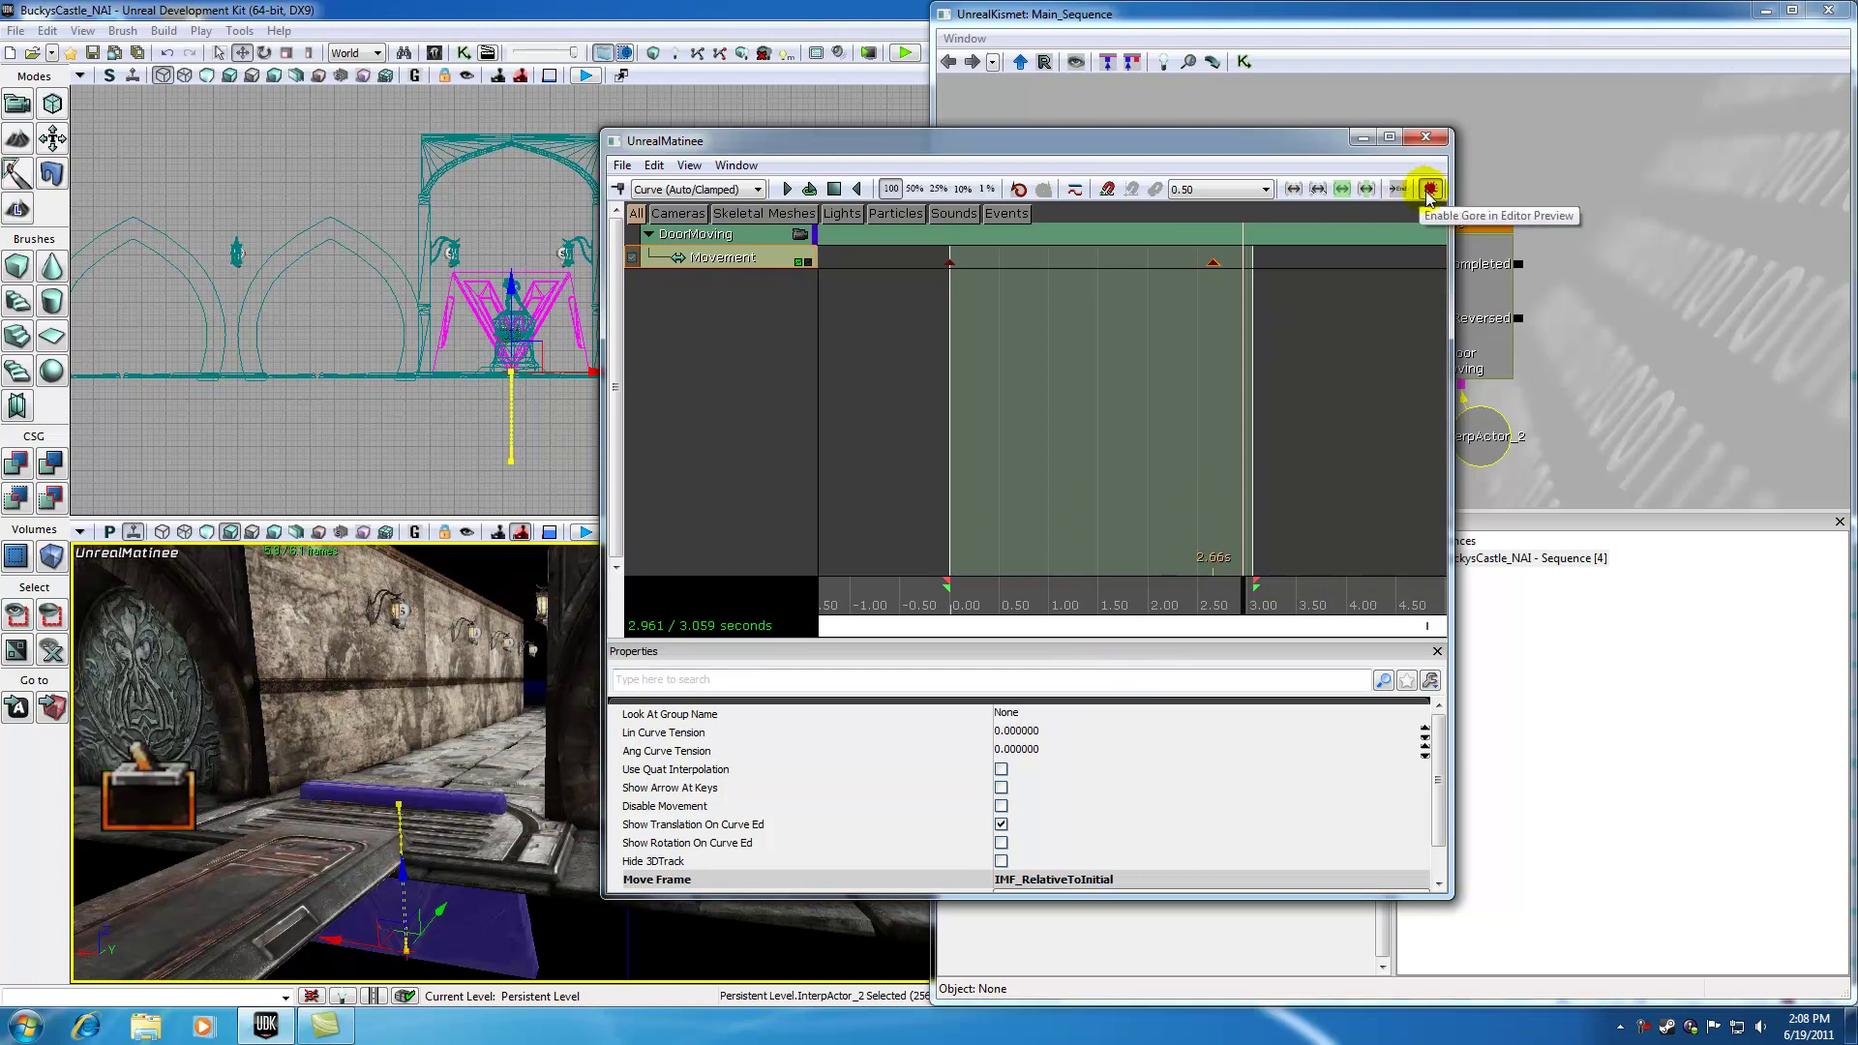
click(1429, 189)
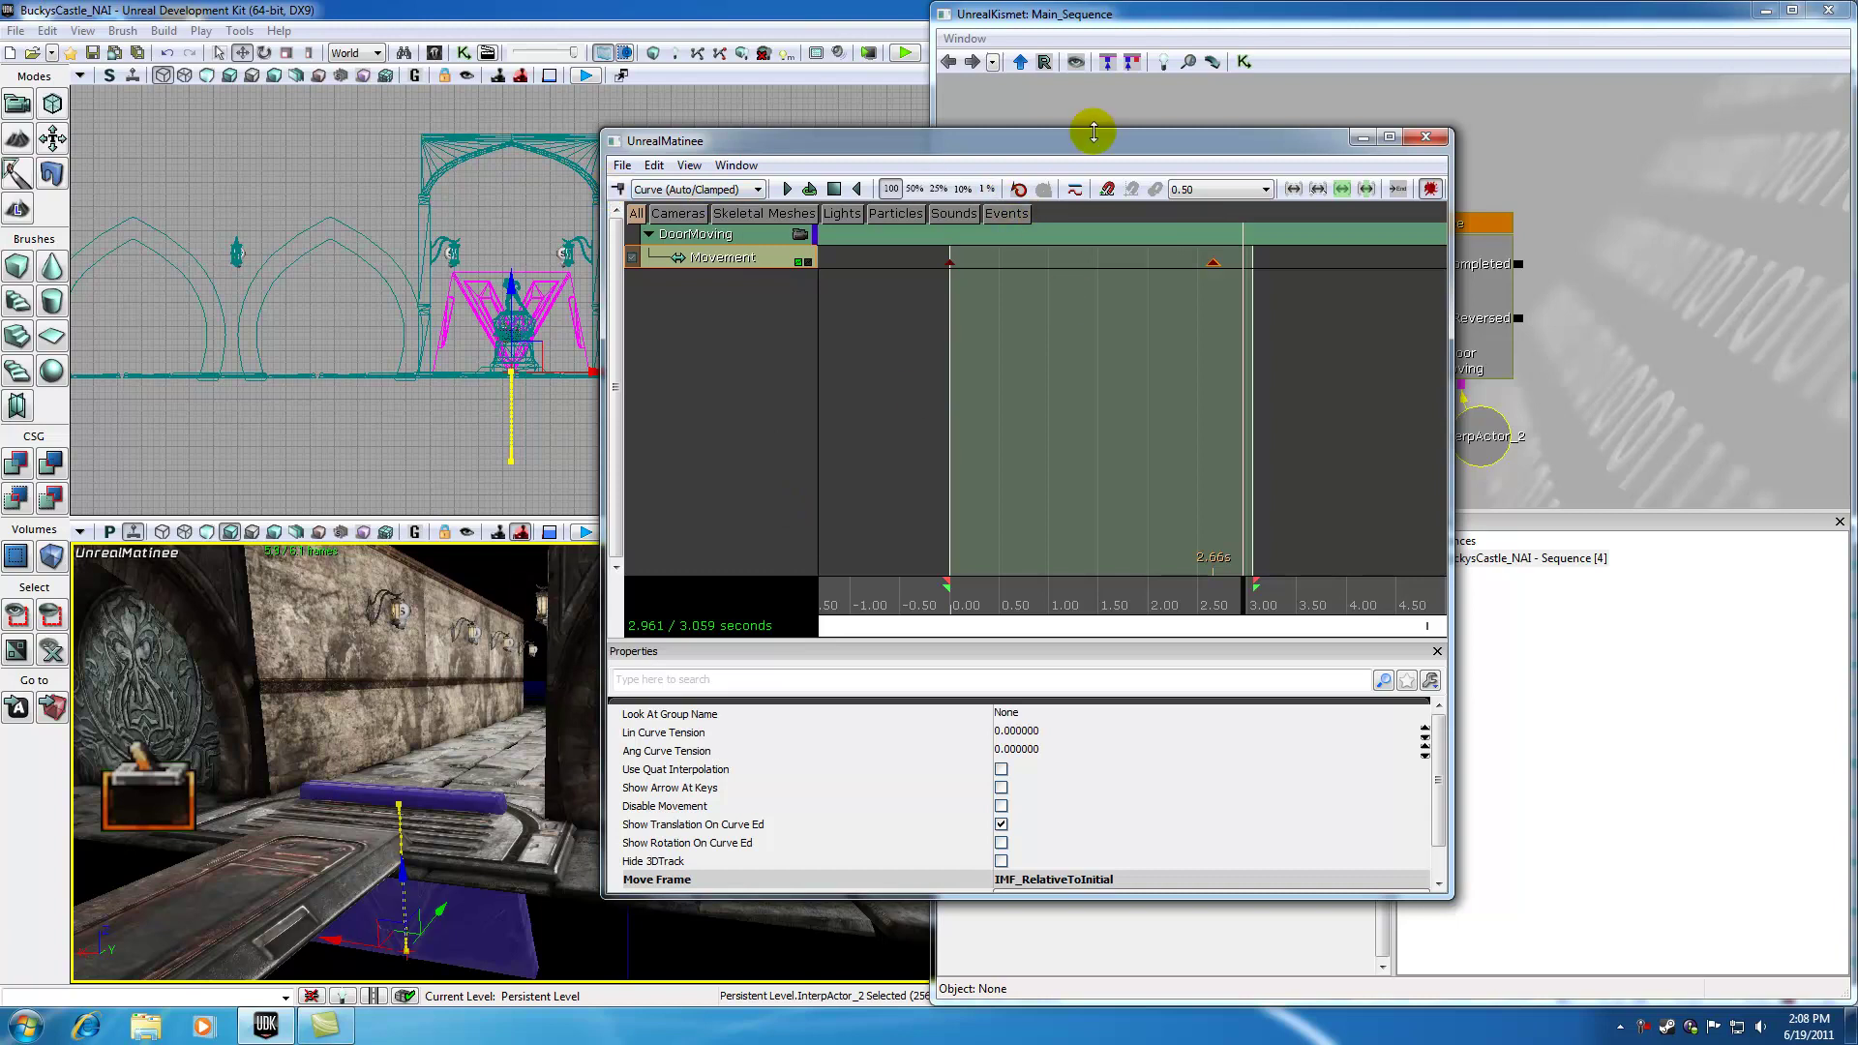
drag(1090, 145, 804, 120)
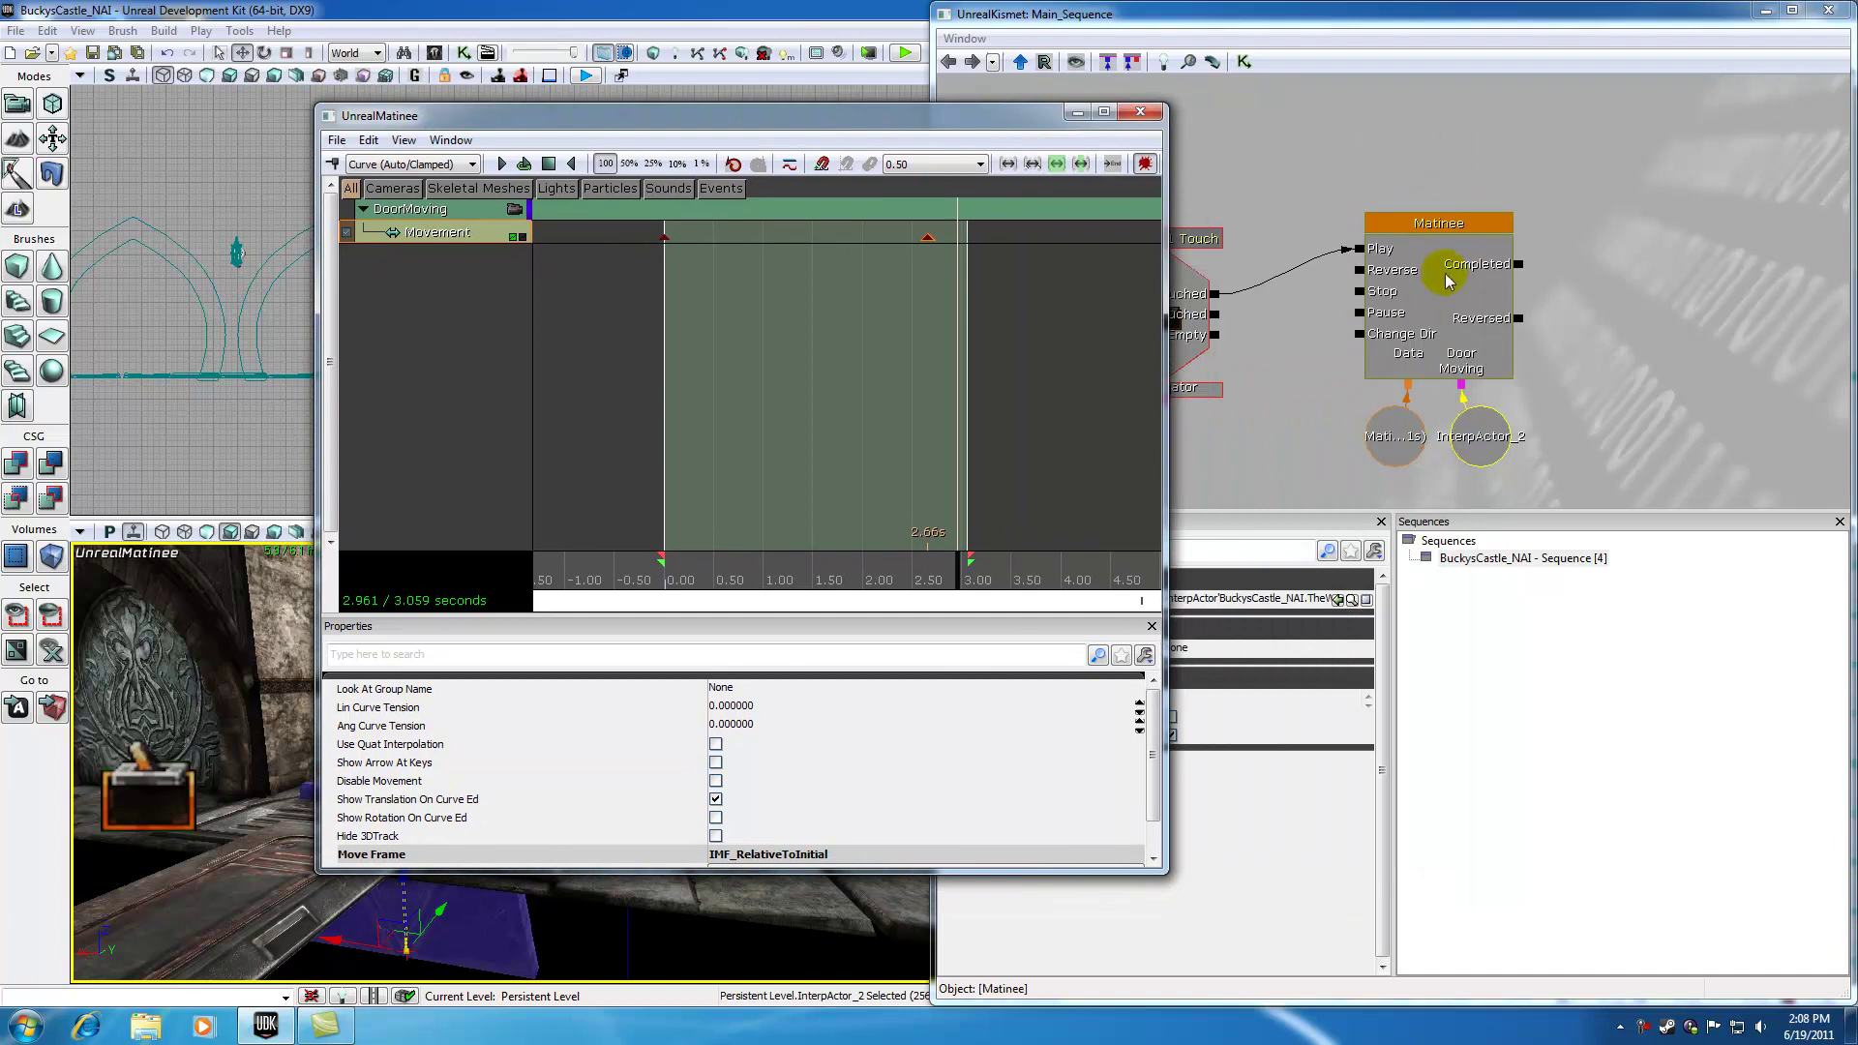